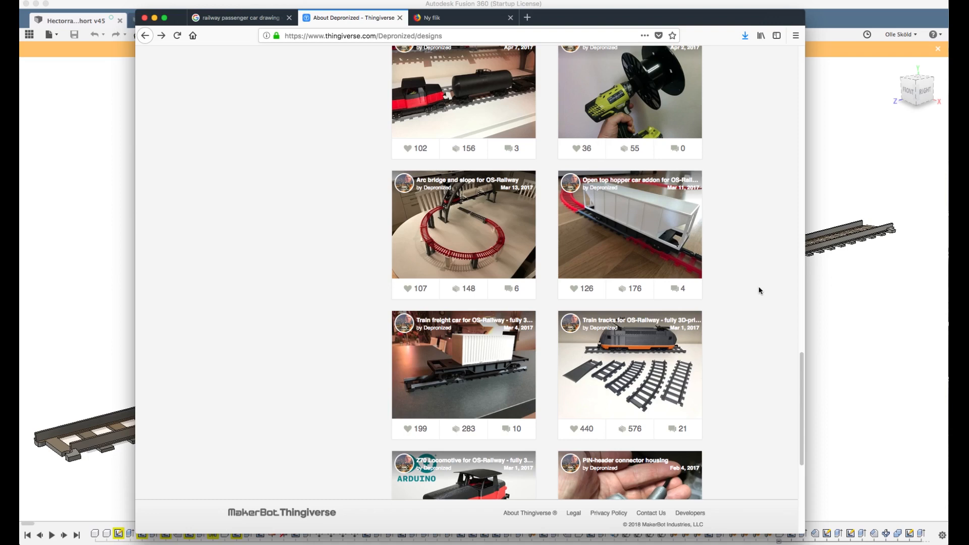
# Look through the published designs on the Depronized Thingiverse profile, noting the designer handle.
pyautogui.moveTo(803, 382); pyautogui.dragTo(795, 168)
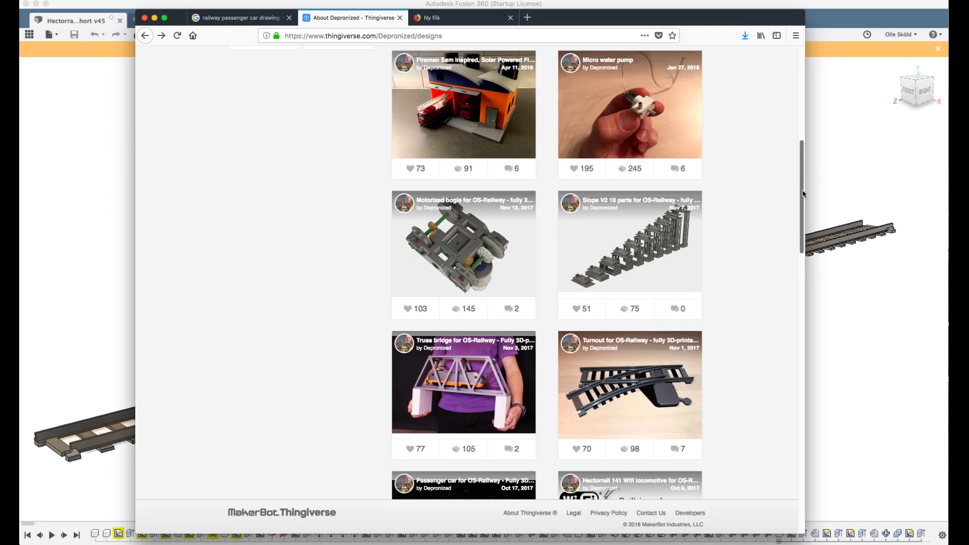
pyautogui.scroll(-5, 789, 249)
pyautogui.scroll(-2, 791, 253)
pyautogui.scroll(10, 789, 265)
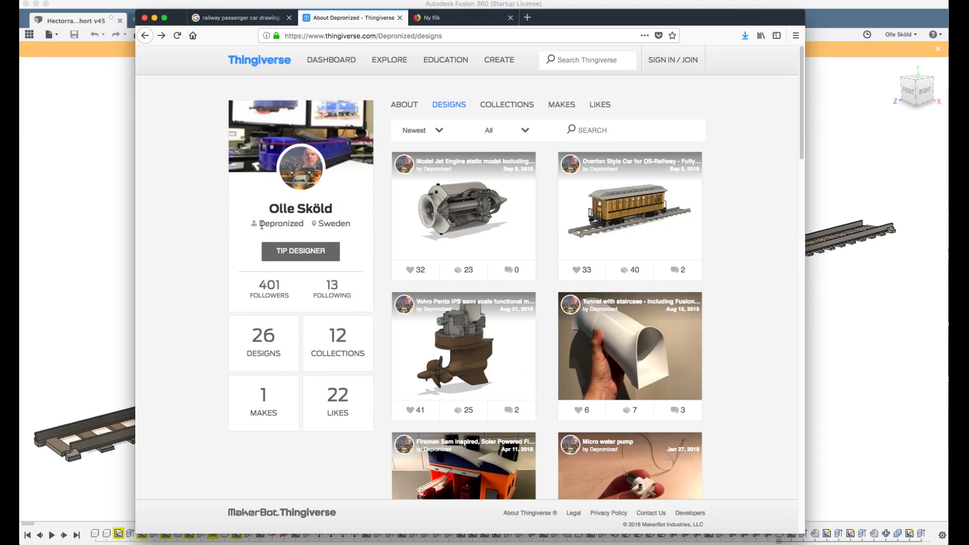
pyautogui.moveTo(266, 226); pyautogui.dragTo(304, 226)
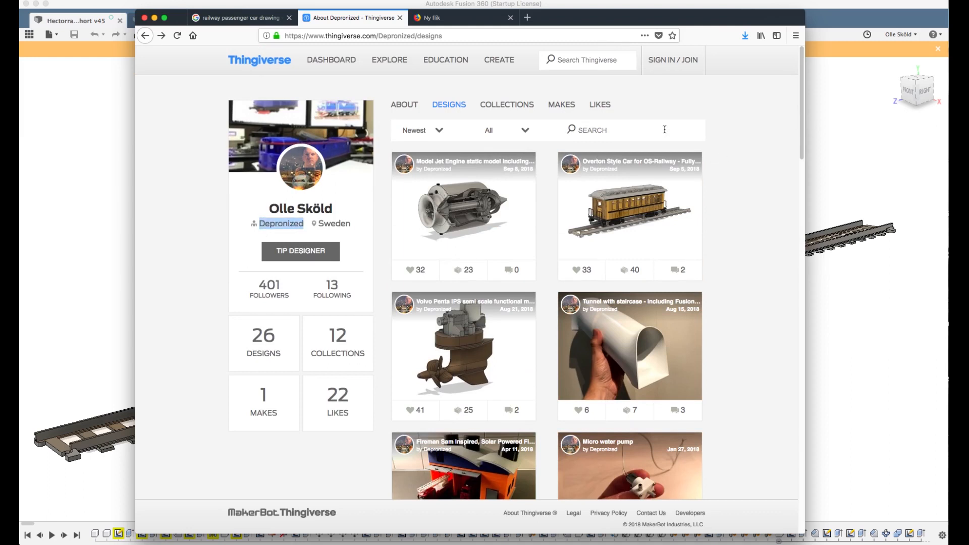
pyautogui.click(745, 135)
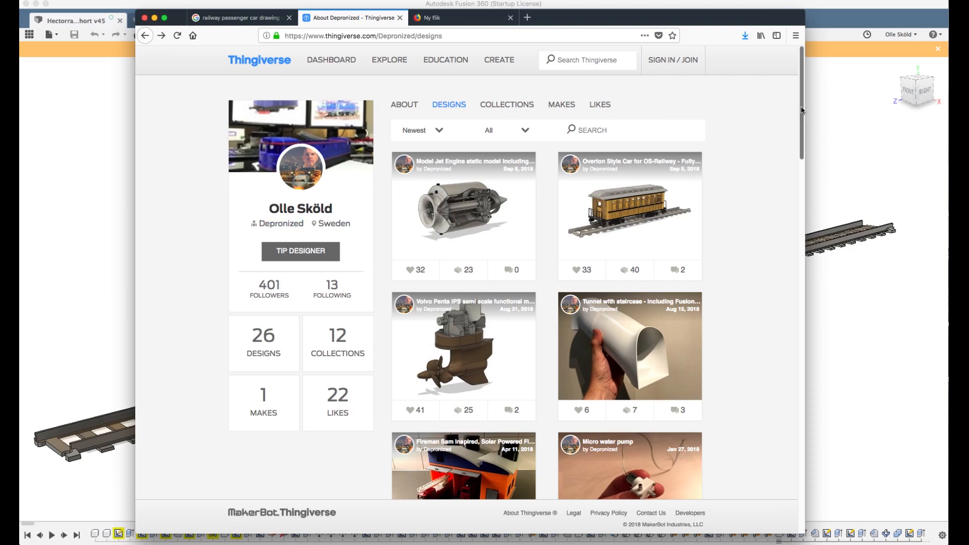
# Find the Train tracks for OS-Railway design in the profile's list and open its page.
pyautogui.scroll(-3, 801, 128)
pyautogui.moveTo(801, 128); pyautogui.dragTo(785, 430)
pyautogui.click(630, 345)
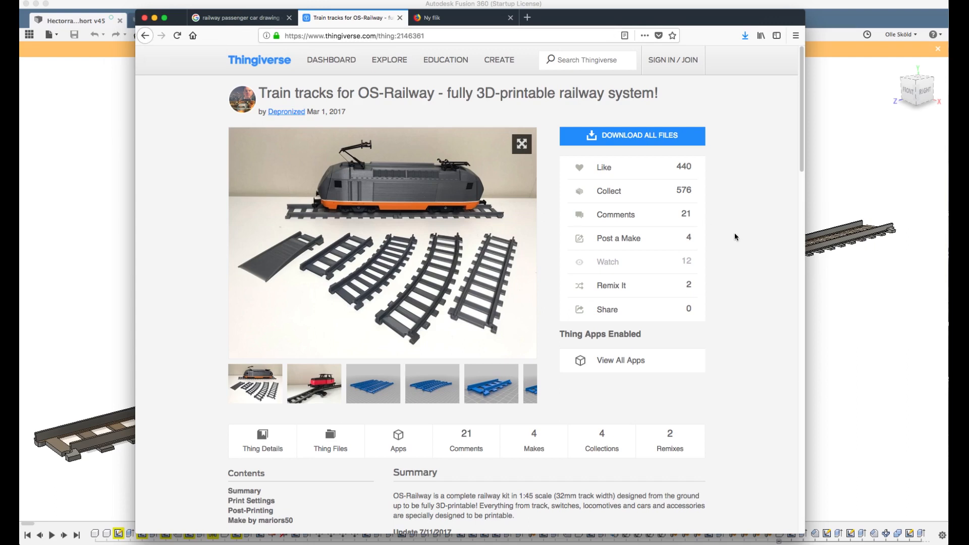
# Switch to Fusion 360 and examine the locomotive assembly and the passenger car model from several angles.
pyautogui.press('super+Tab')
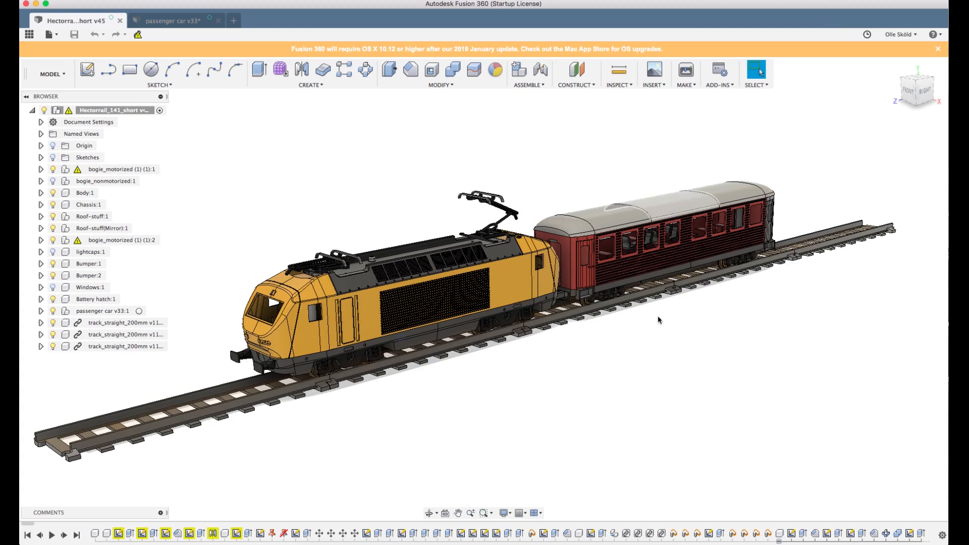
pyautogui.moveTo(667, 309)
pyautogui.keyDown('shift'); pyautogui.mouseDown(button='middle')
pyautogui.moveTo(680, 300)
pyautogui.moveTo(669, 316)
pyautogui.moveTo(646, 316)
pyautogui.moveTo(677, 305)
pyautogui.moveTo(584, 331)
pyautogui.moveTo(649, 323)
pyautogui.moveTo(618, 332)
pyautogui.mouseUp(button='middle'); pyautogui.keyUp('shift')
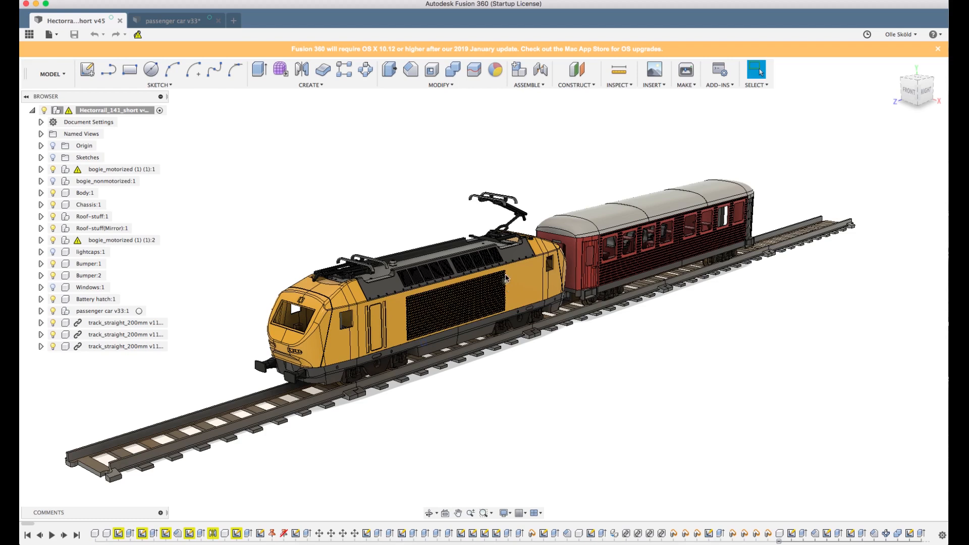
pyautogui.click(170, 21)
pyautogui.scroll(-3, 544, 171)
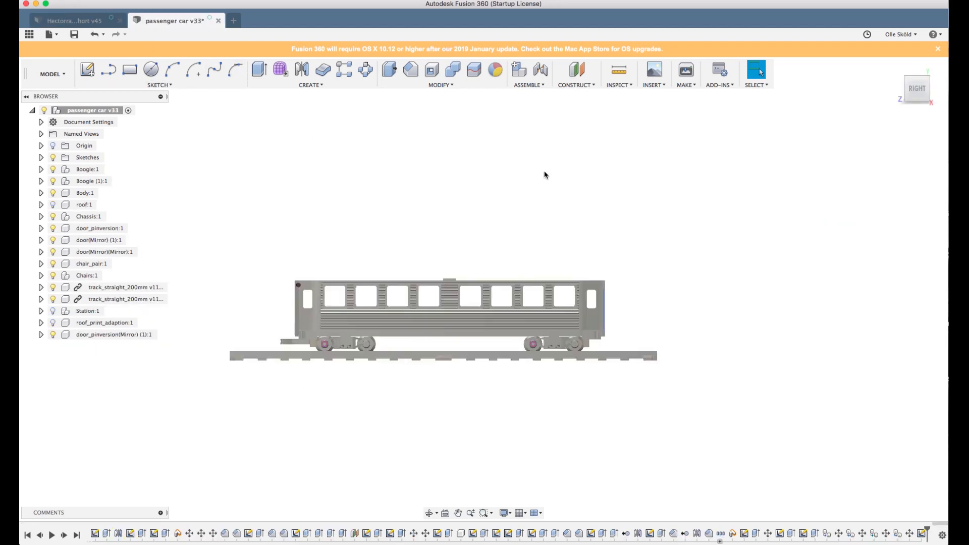
pyautogui.keyDown('shift'); pyautogui.moveTo(443, 170); pyautogui.dragTo(458, 183, button='middle'); pyautogui.keyUp('shift')
pyautogui.scroll(4, 432, 239)
pyautogui.moveTo(430, 242)
pyautogui.keyDown('shift'); pyautogui.mouseDown(button='middle')
pyautogui.moveTo(422, 237)
pyautogui.moveTo(433, 227)
pyautogui.mouseUp(button='middle'); pyautogui.keyUp('shift')
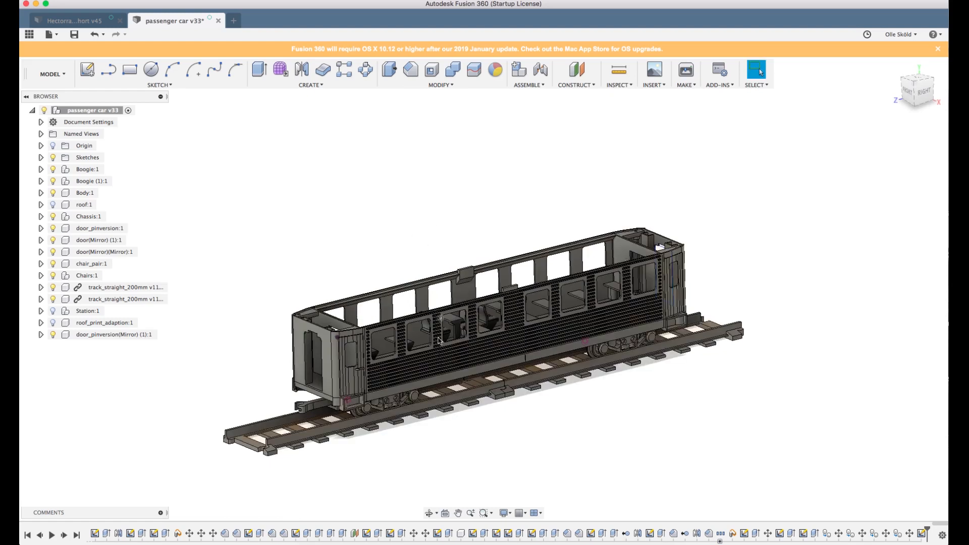
pyautogui.keyDown('shift'); pyautogui.moveTo(437, 348); pyautogui.dragTo(453, 334, button='middle'); pyautogui.keyUp('shift')
# Create a new empty design and close the passenger car v33 document without saving its changes.
pyautogui.click(232, 20)
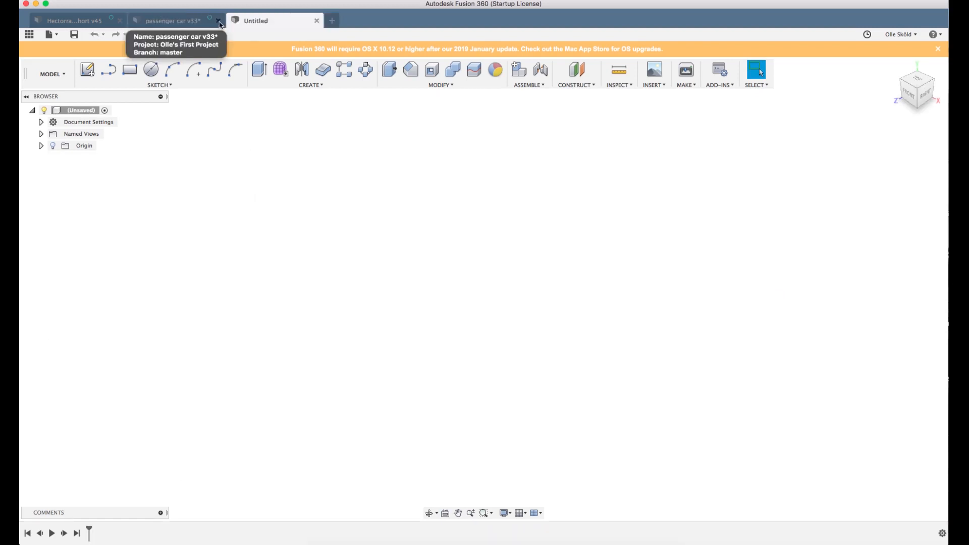
pyautogui.click(219, 22)
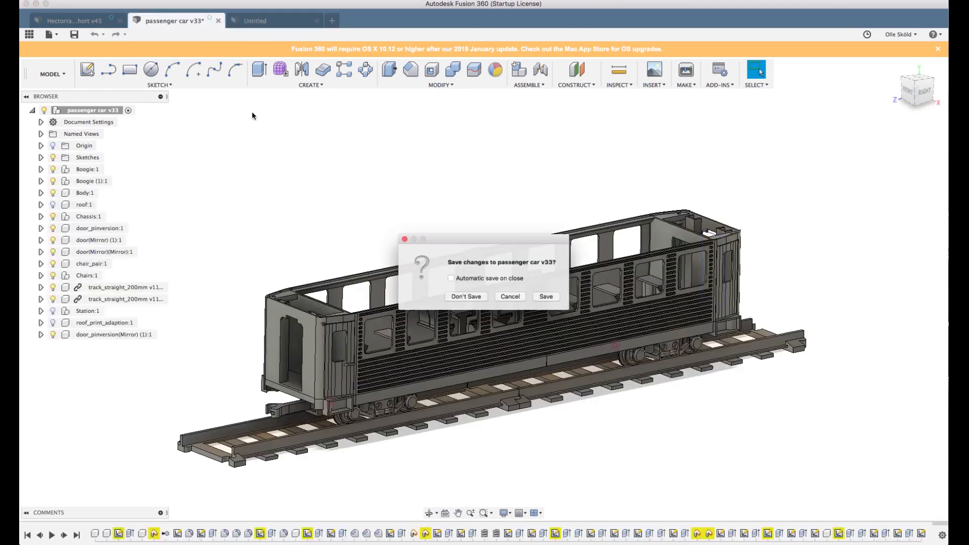
pyautogui.click(462, 298)
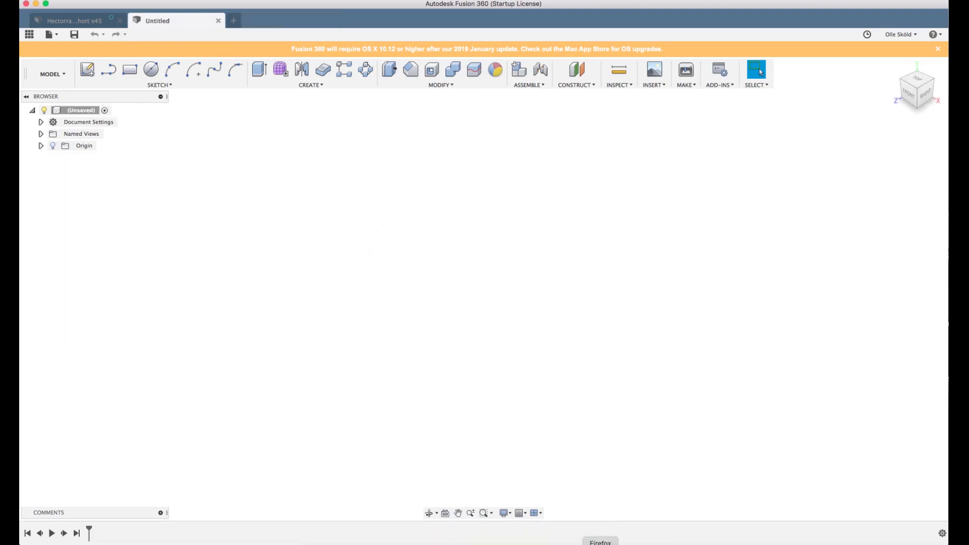
pyautogui.click(601, 544)
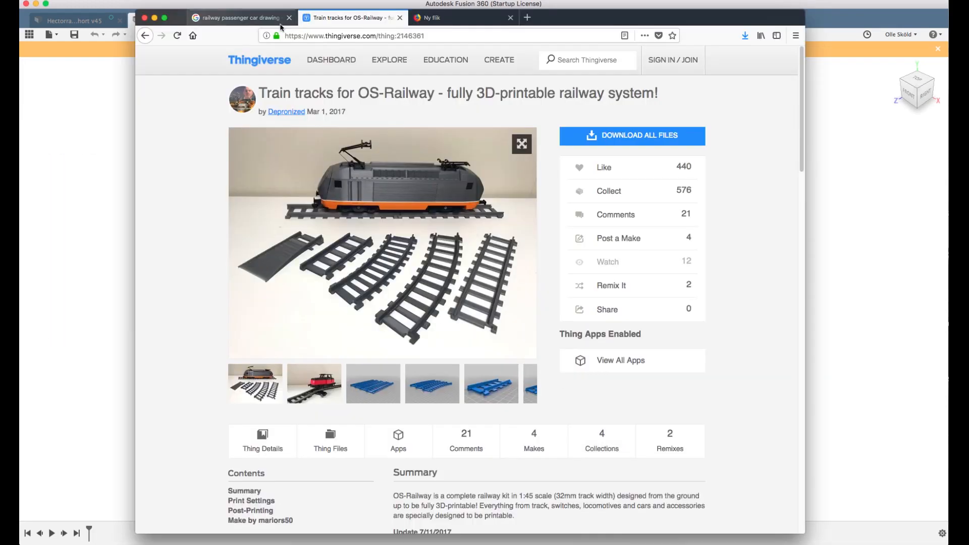
pyautogui.press('super+t')
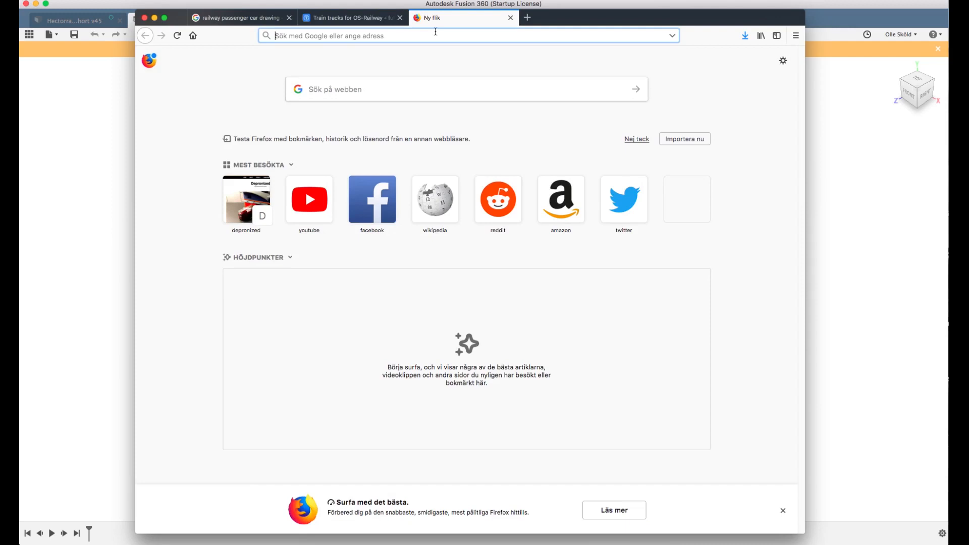
pyautogui.write('www.')
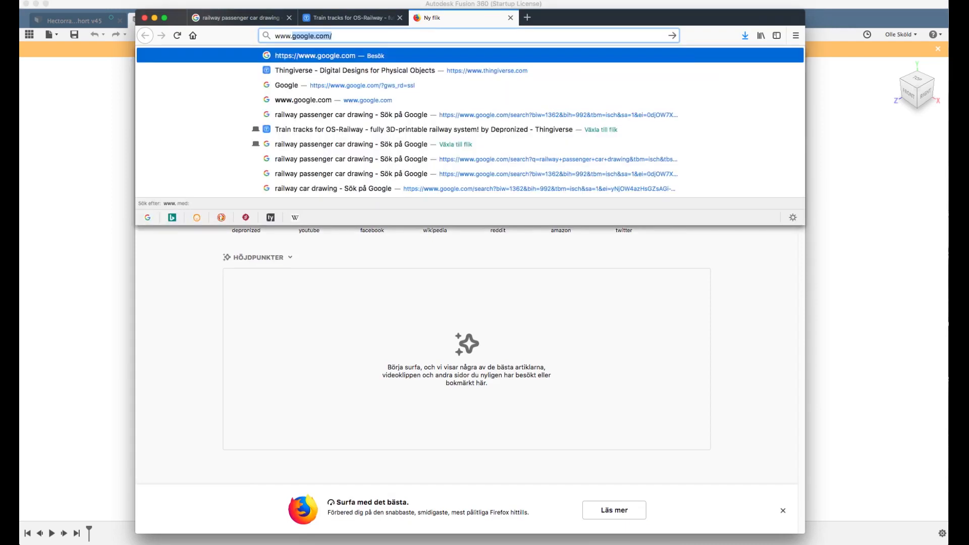
pyautogui.write('deproniz')
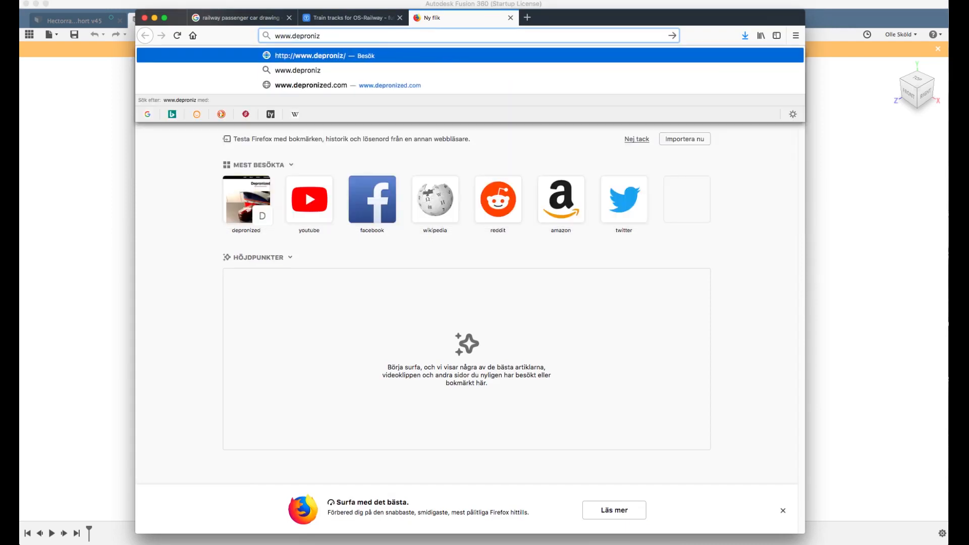
pyautogui.write('ed.com')
pyautogui.press('Return')
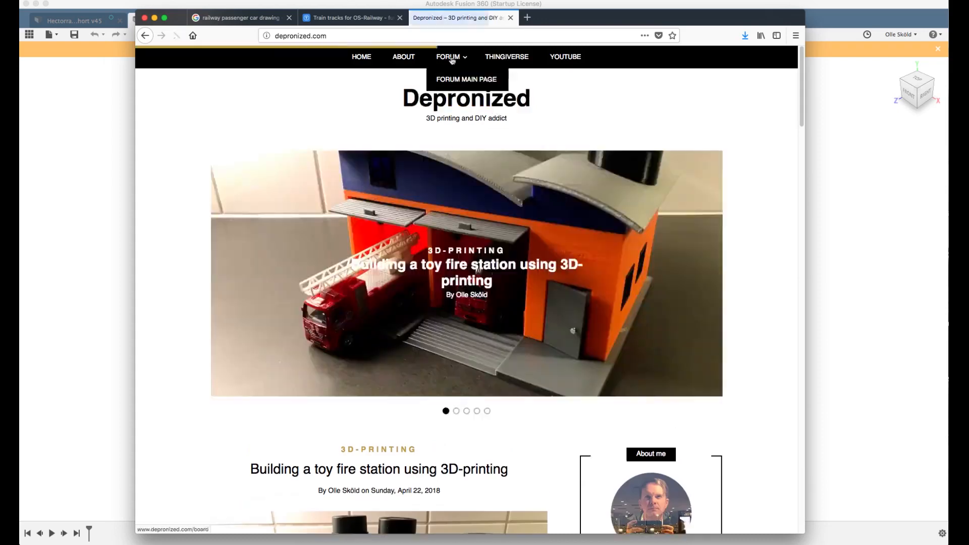
# Go to the site's forum and open the CAD-files topic in the OS Railway 3D-printed railway section.
pyautogui.click(455, 79)
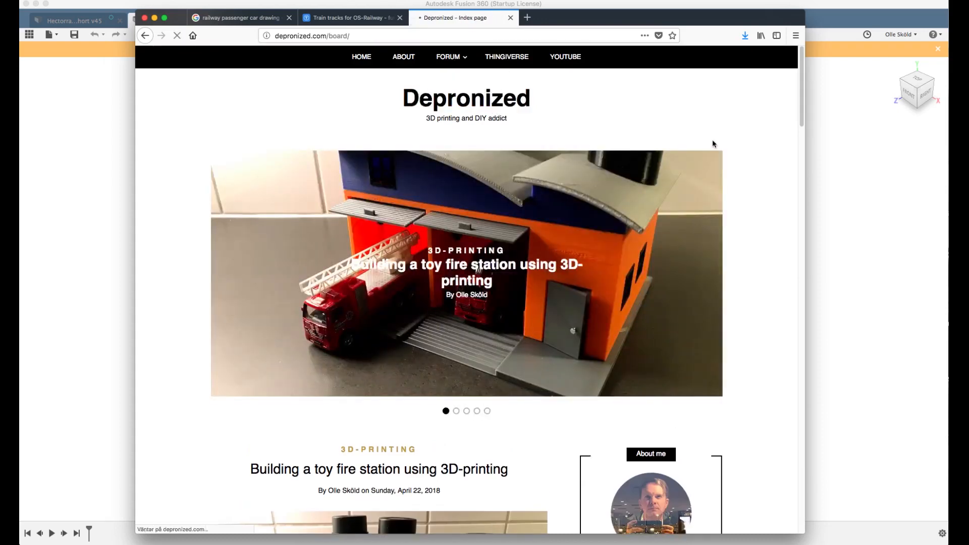
pyautogui.scroll(-4, 435, 316)
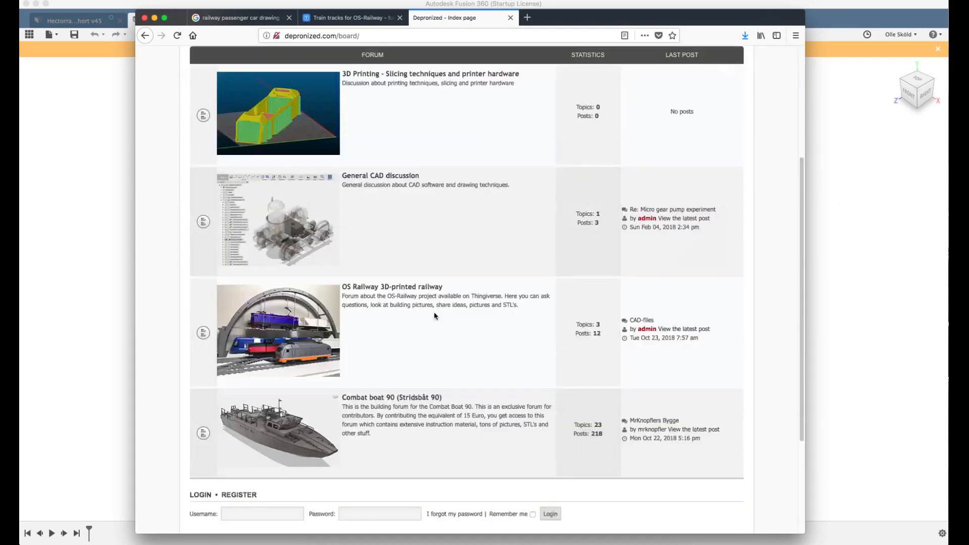
pyautogui.click(380, 290)
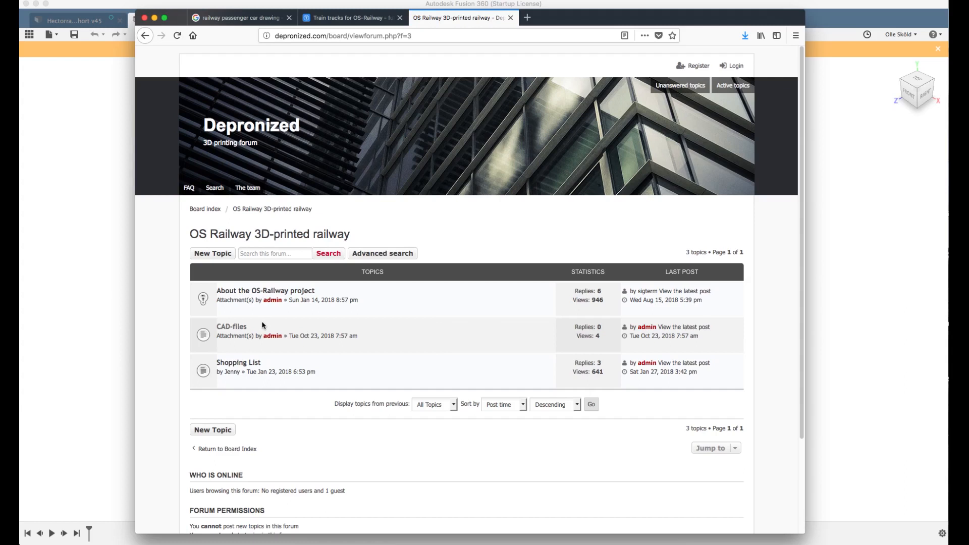
pyautogui.click(229, 327)
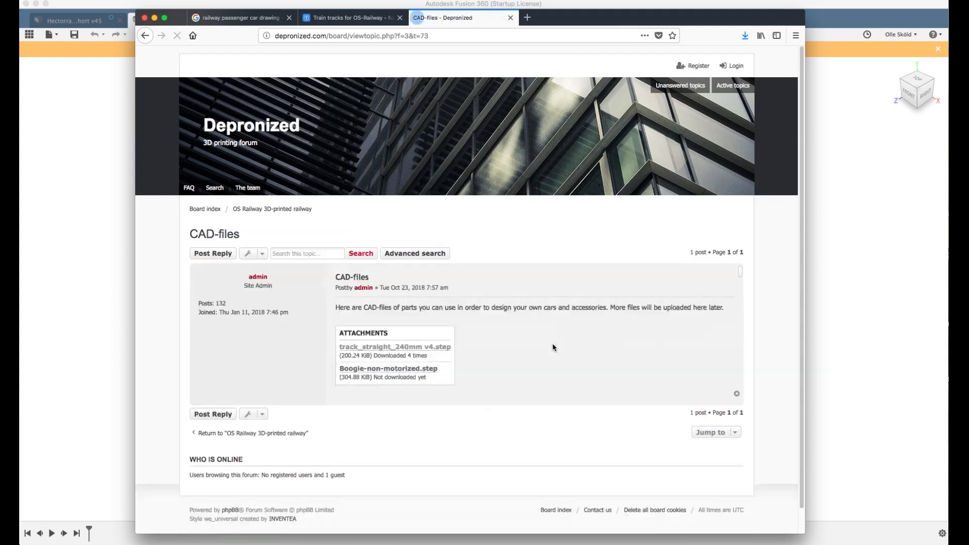
# Save the attachments track_straight_240mm v4.step and Boogie-non-motorized.step to the train parts folder.
pyautogui.rightClick(410, 348)
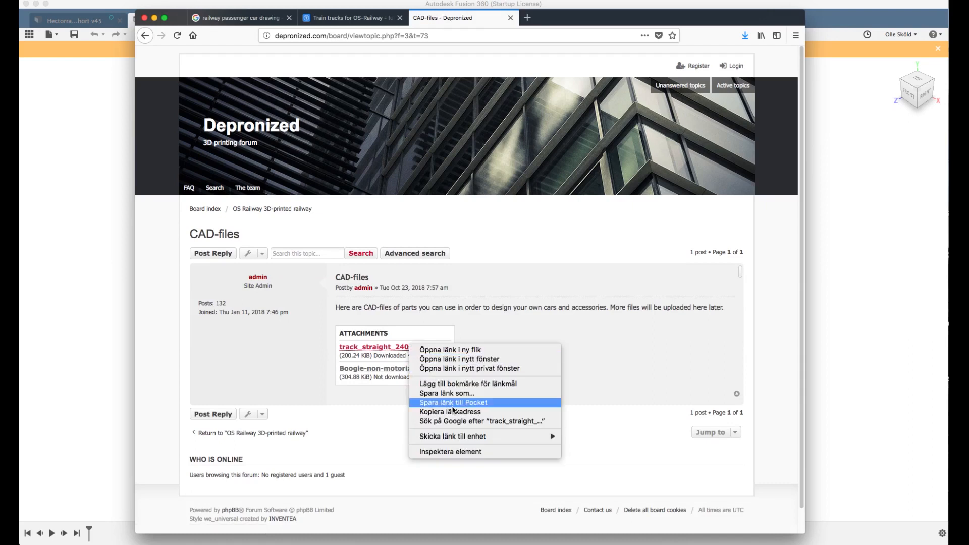
pyautogui.click(468, 394)
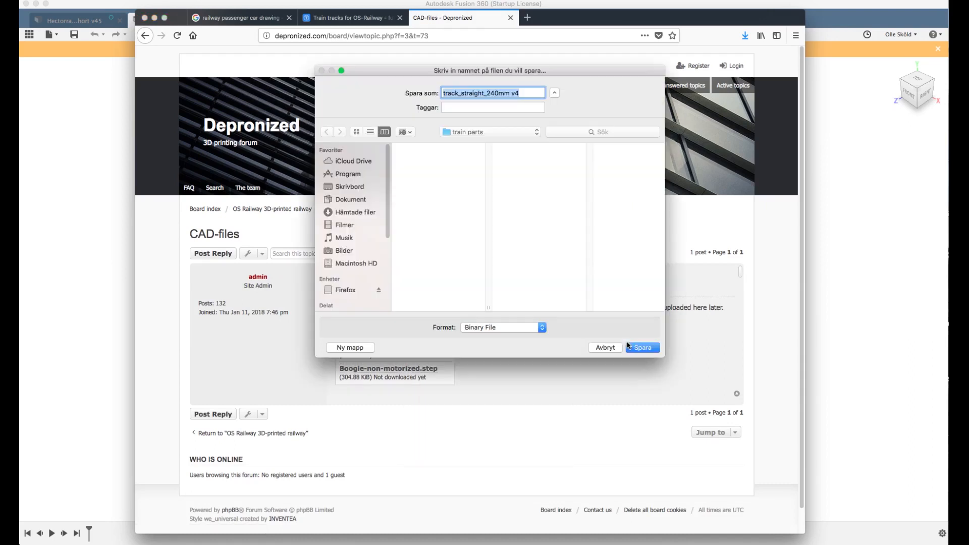
pyautogui.click(643, 348)
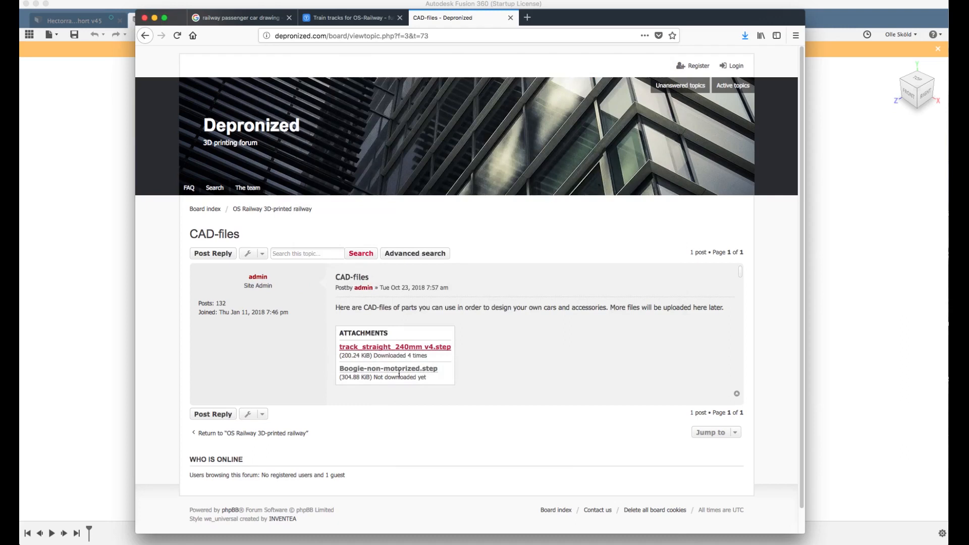
pyautogui.rightClick(399, 371)
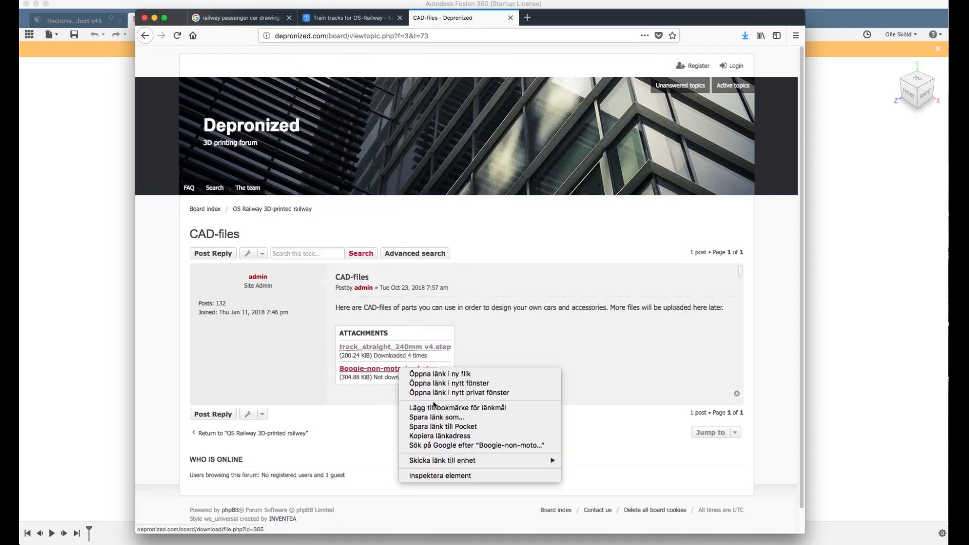
pyautogui.click(445, 418)
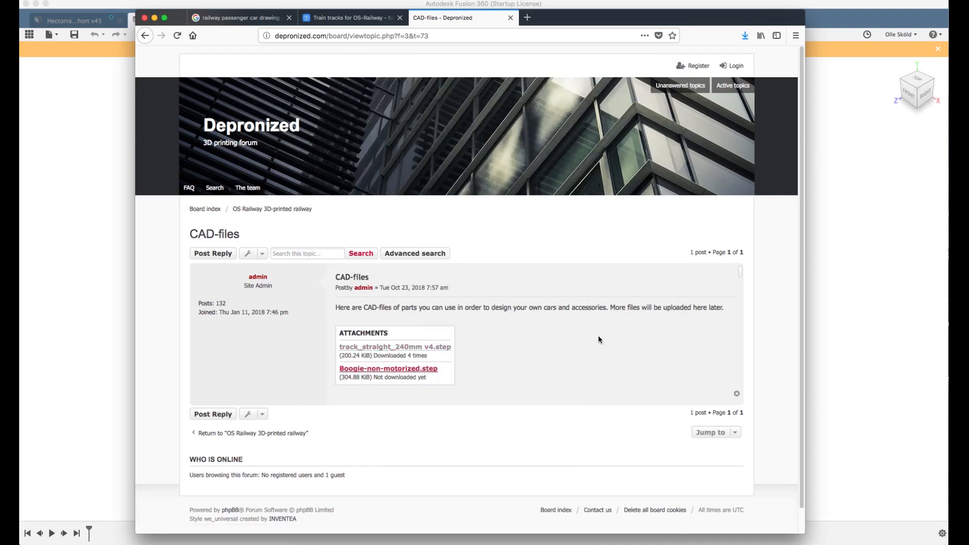
pyautogui.click(640, 348)
# Switch to Fusion 360 and upload Boogie-non-motorized.step from the train parts folder on the desktop to the project's Youtube folder.
pyautogui.click(818, 9)
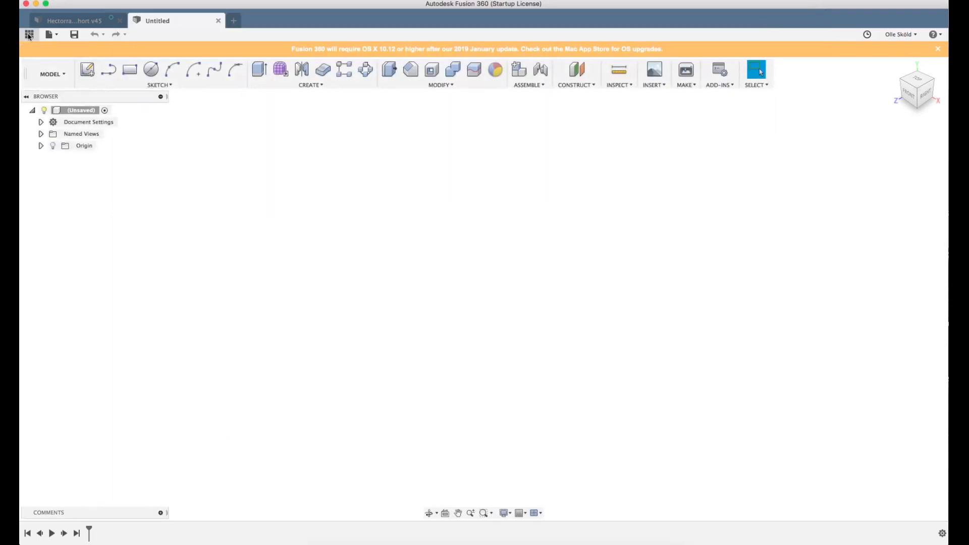
pyautogui.click(28, 34)
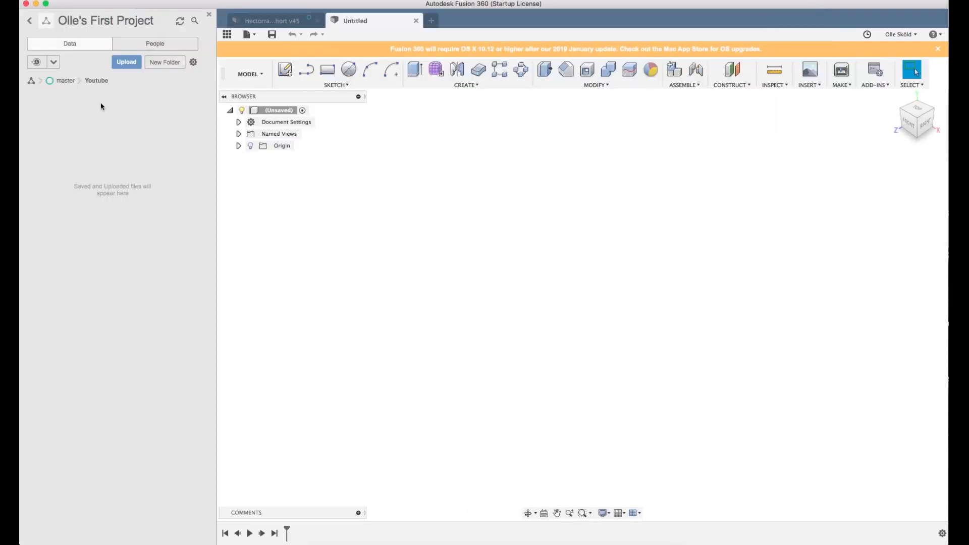
pyautogui.click(128, 62)
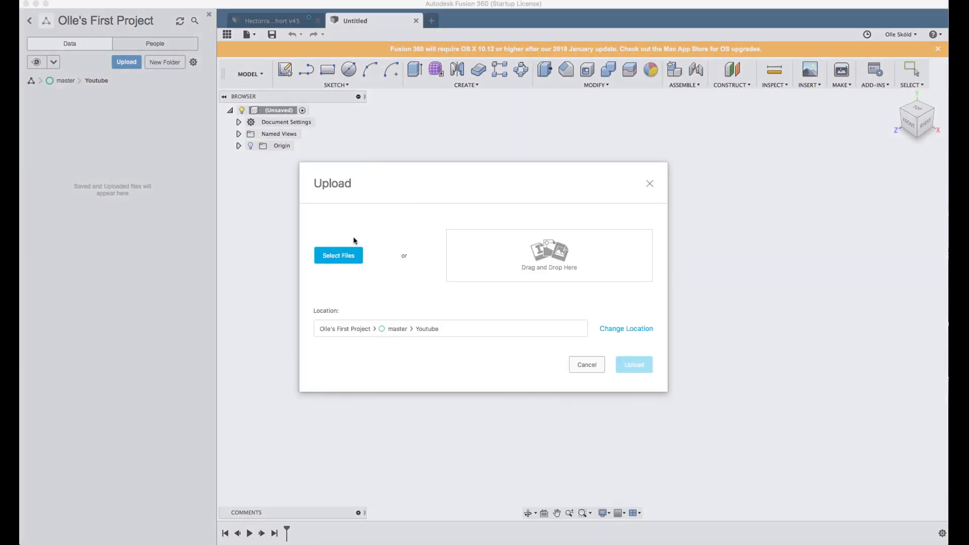
pyautogui.press('Escape')
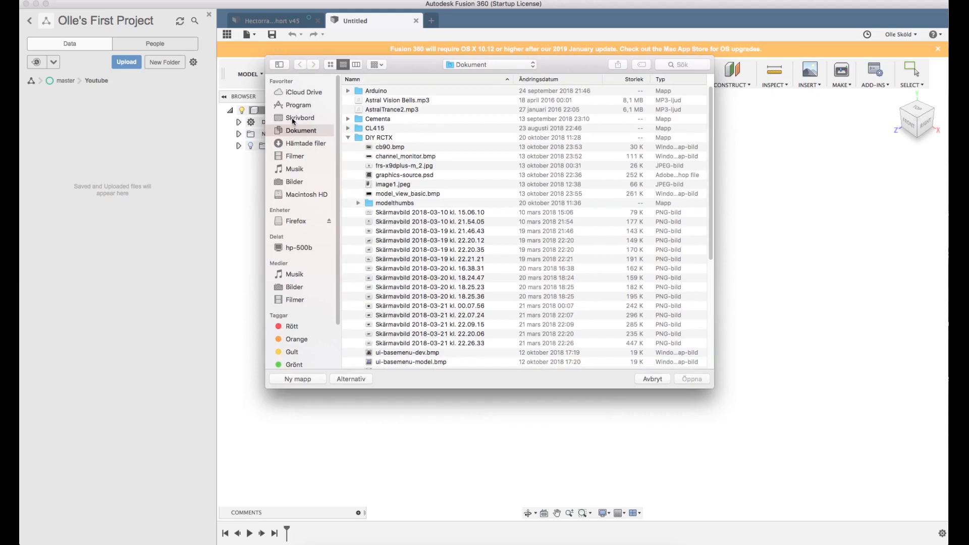
pyautogui.click(292, 119)
pyautogui.doubleClick(370, 289)
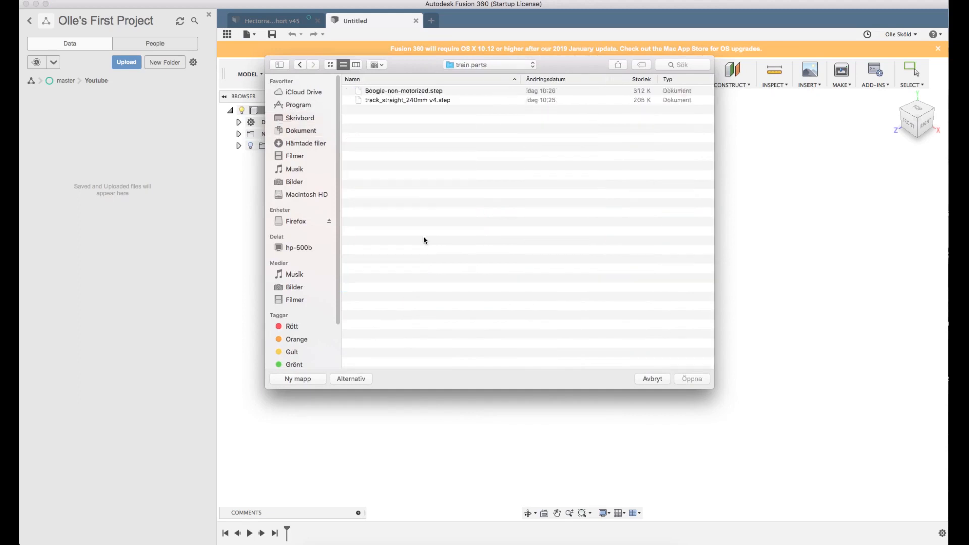
pyautogui.click(416, 95)
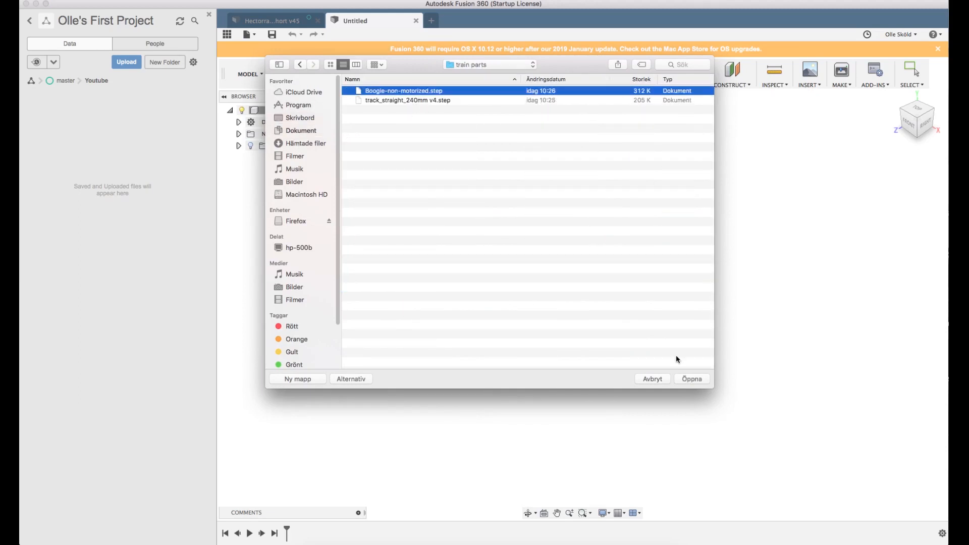
pyautogui.click(701, 381)
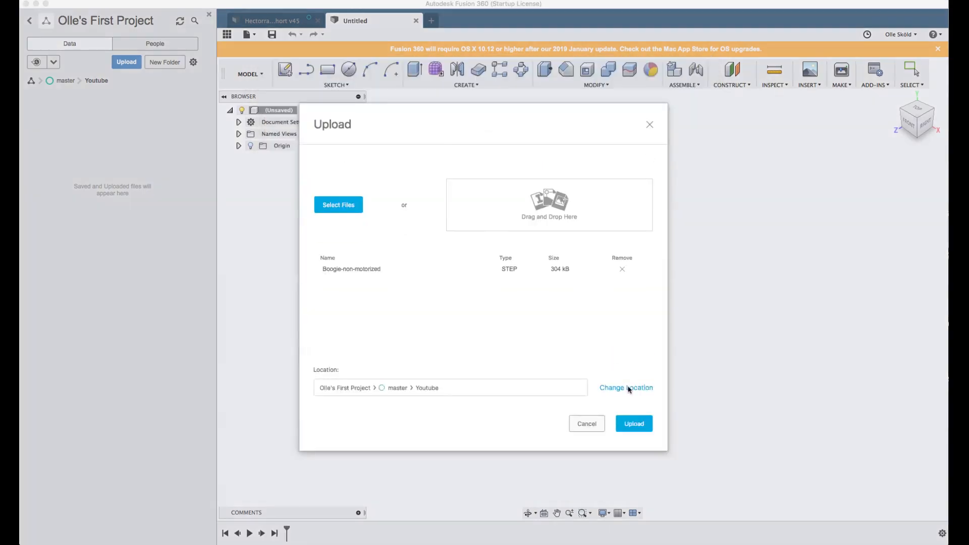
pyautogui.click(634, 424)
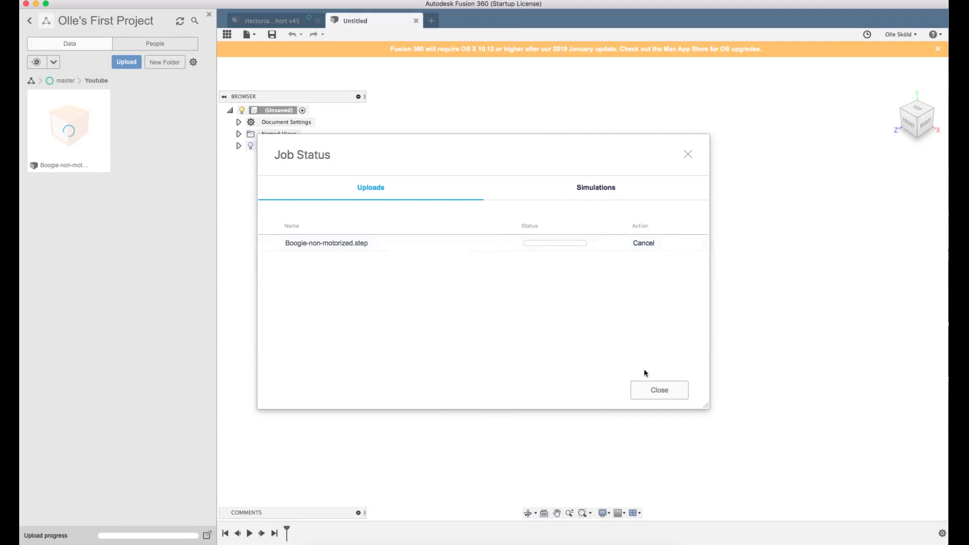
pyautogui.click(652, 389)
# Upload track_straight_240mm v4.step from the train parts folder to the project's Youtube folder.
pyautogui.click(127, 62)
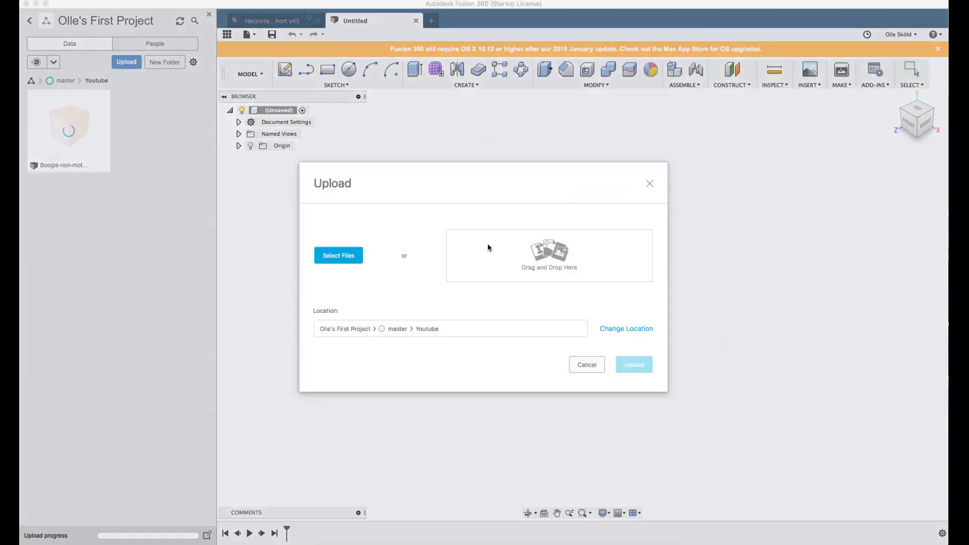
pyautogui.click(338, 255)
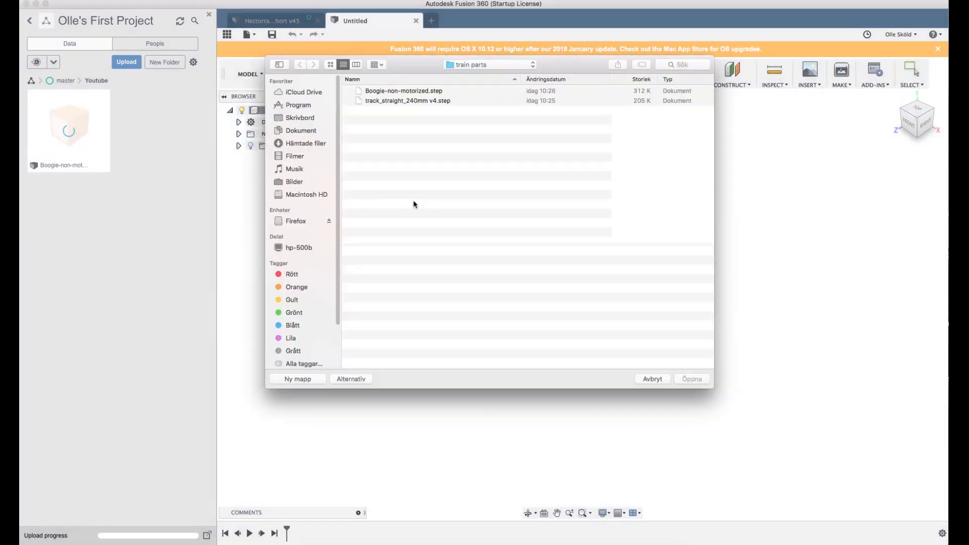
pyautogui.click(404, 102)
pyautogui.press('Return')
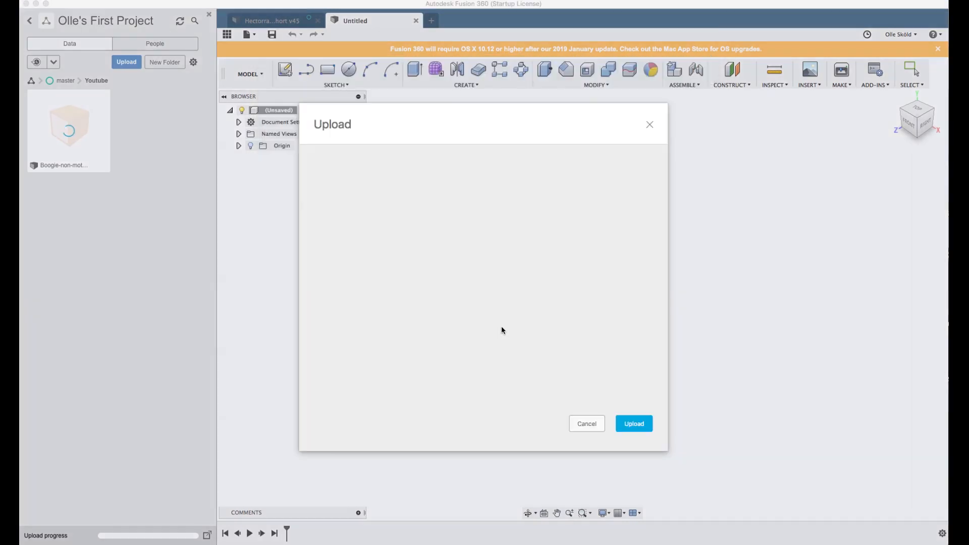
pyautogui.click(633, 424)
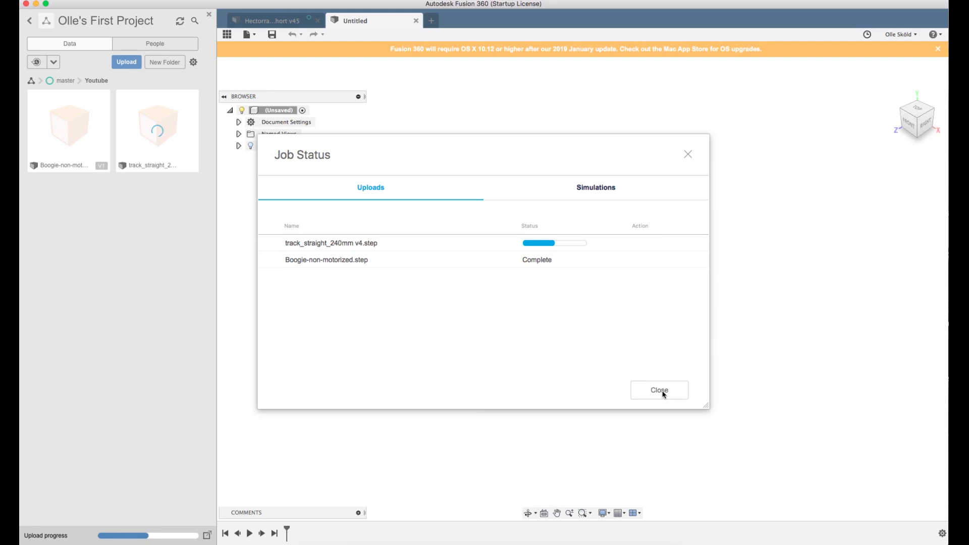
pyautogui.click(659, 391)
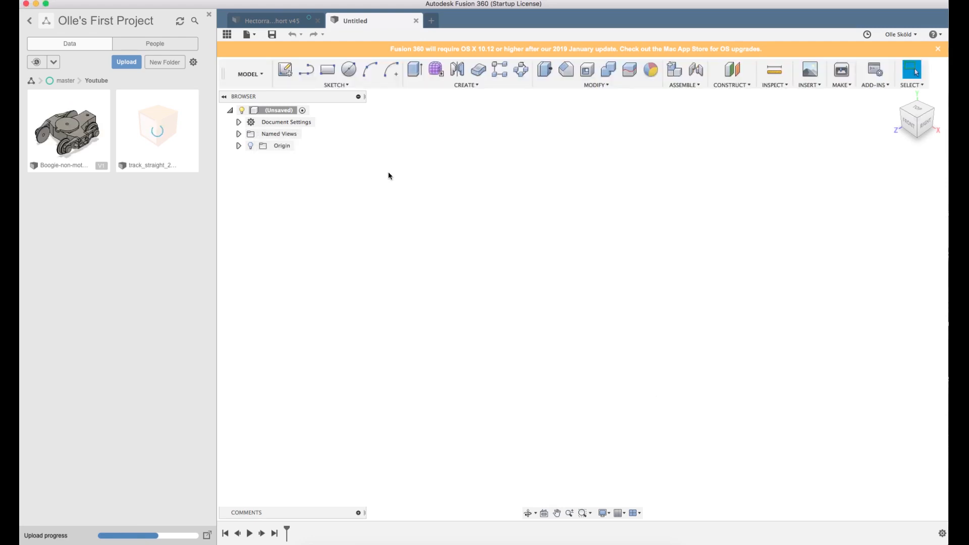
# Save the empty design as Train Car in the project's Youtube folder.
pyautogui.click(249, 34)
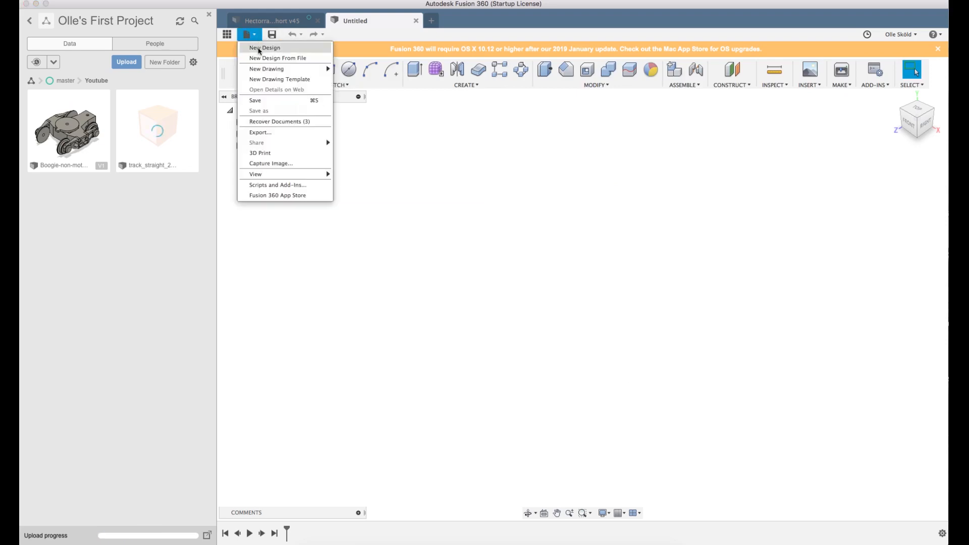
pyautogui.click(257, 100)
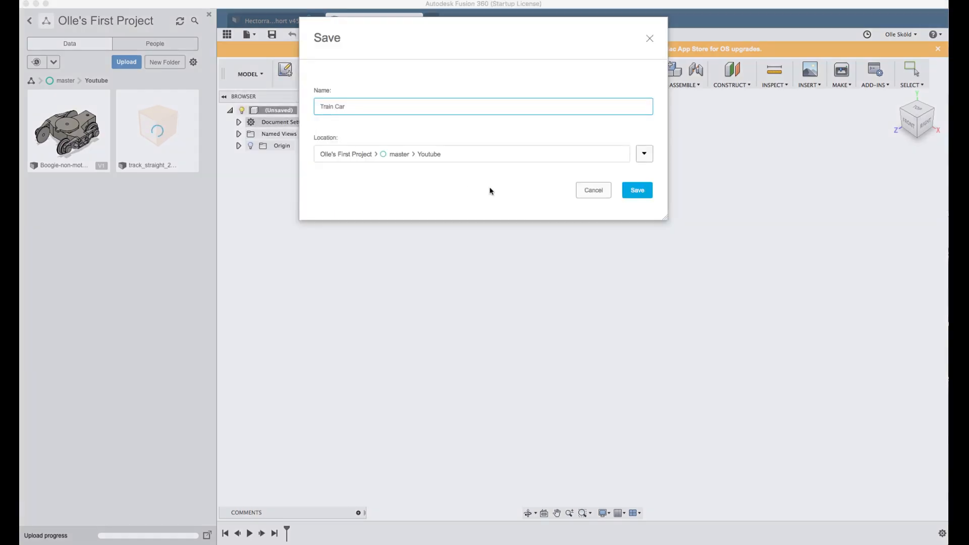
pyautogui.press('Return')
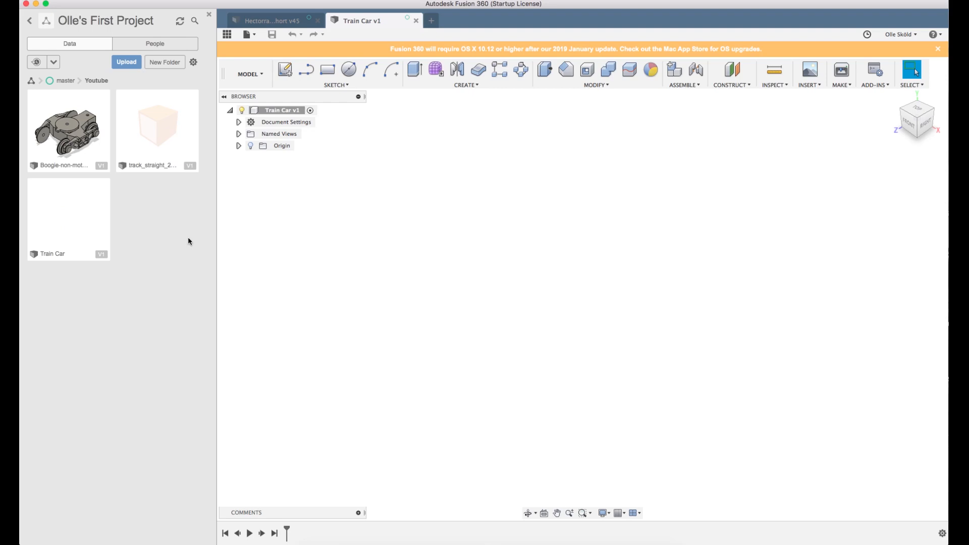
# Insert the track_straight_240mm component into the Train Car design at its default position.
pyautogui.rightClick(159, 139)
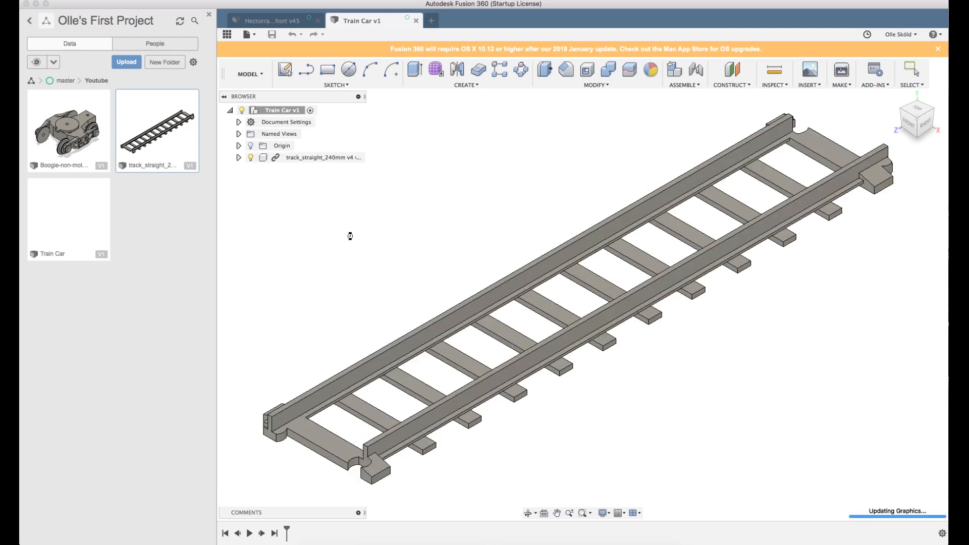
pyautogui.scroll(-3, 427, 298)
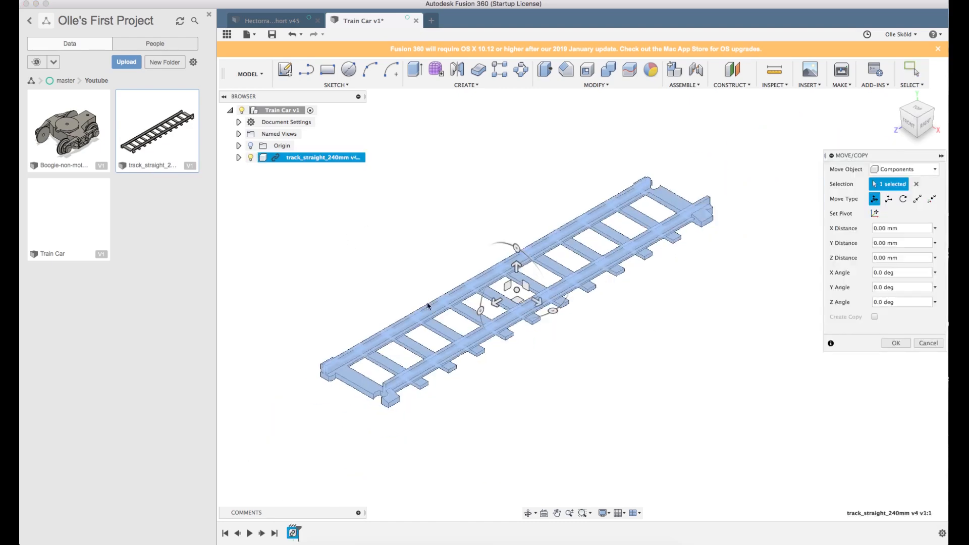
pyautogui.click(896, 344)
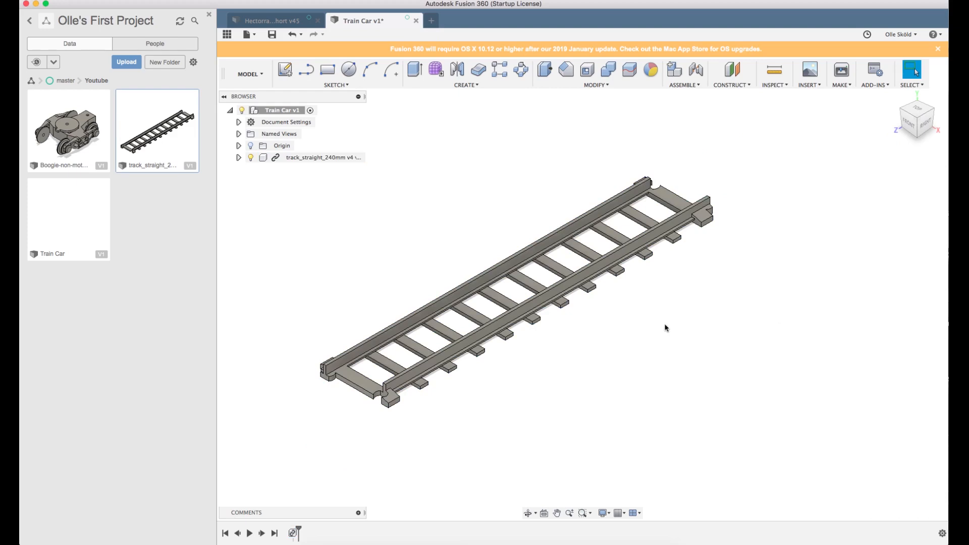
# Insert a second track_straight_240mm component and move it -240 mm in Z so it joins the end of the first.
pyautogui.scroll(-4, 505, 364)
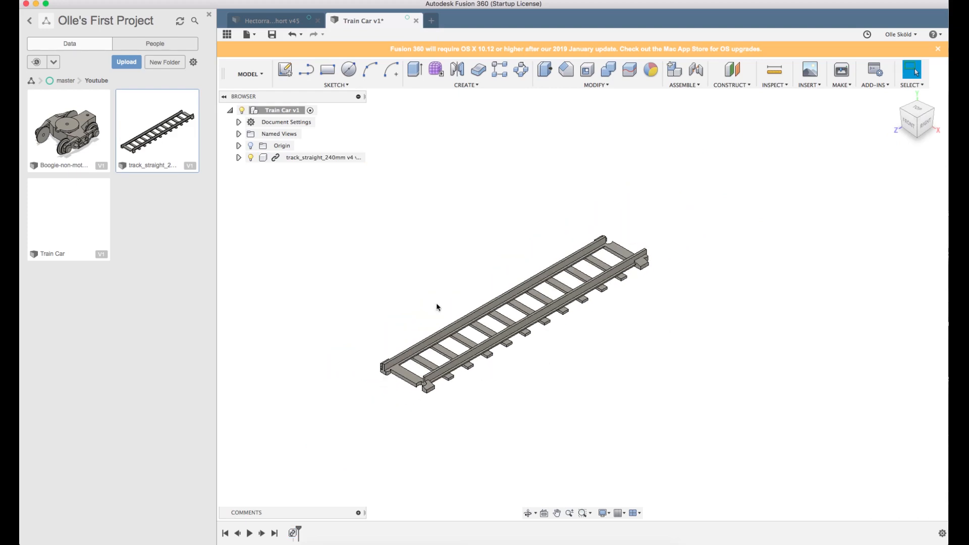
pyautogui.scroll(-3, 395, 345)
pyautogui.scroll(2, 642, 242)
pyautogui.scroll(1, 643, 238)
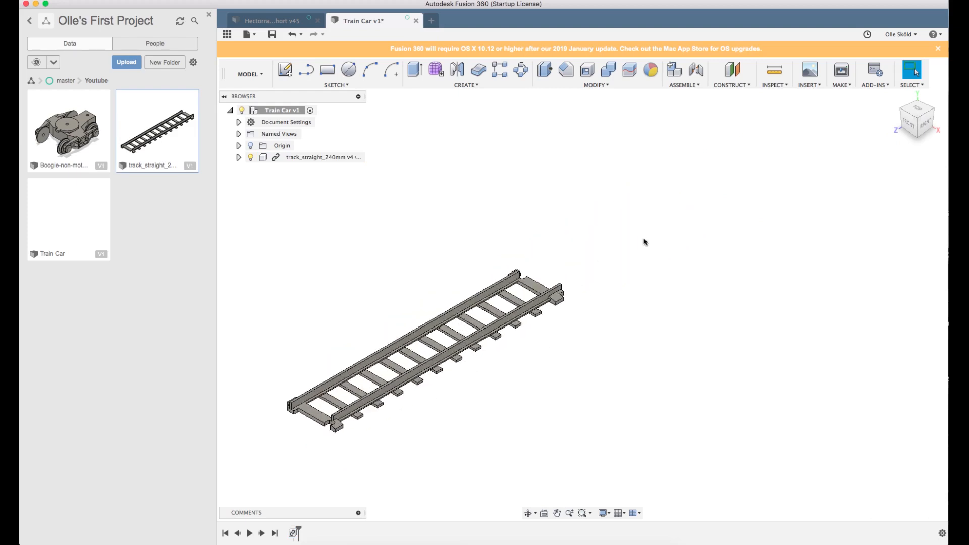
pyautogui.rightClick(166, 131)
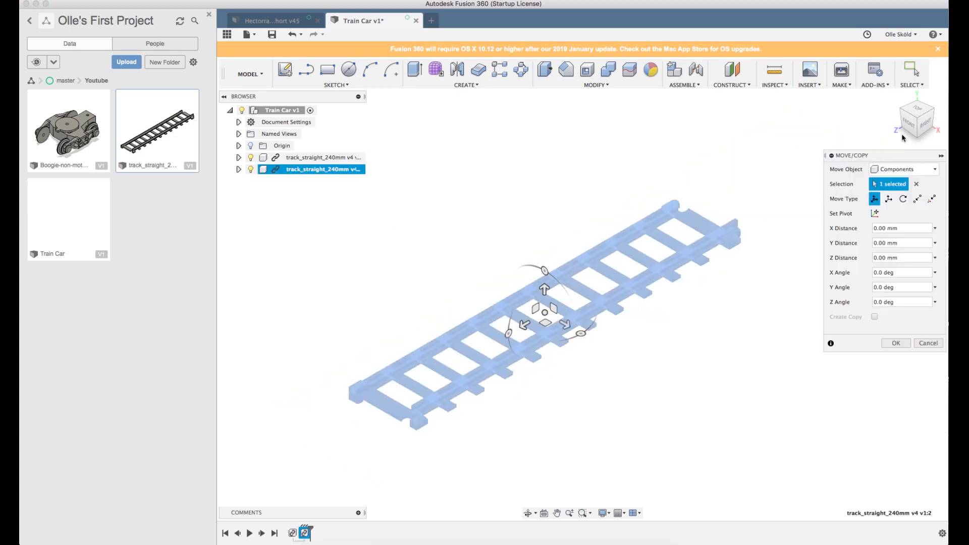
pyautogui.click(917, 108)
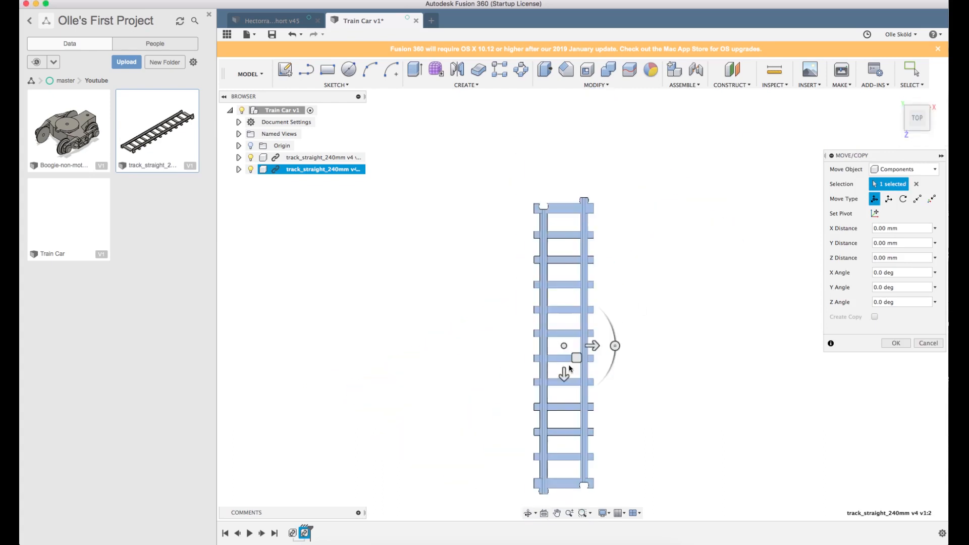
pyautogui.moveTo(564, 372); pyautogui.dragTo(560, 156)
pyautogui.scroll(-4, 519, 361)
pyautogui.scroll(7, 544, 224)
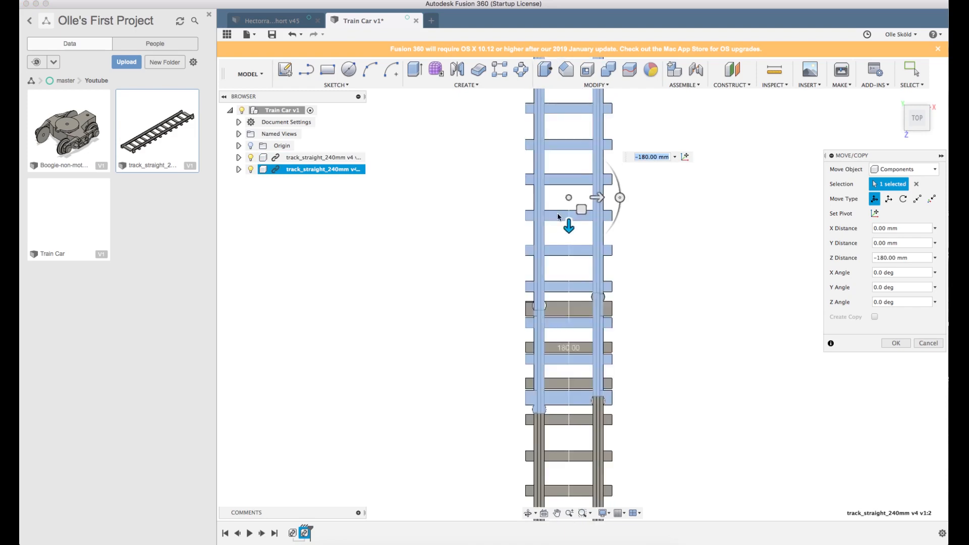
pyautogui.scroll(2, 559, 217)
pyautogui.moveTo(567, 220); pyautogui.dragTo(588, 91)
pyautogui.click(887, 344)
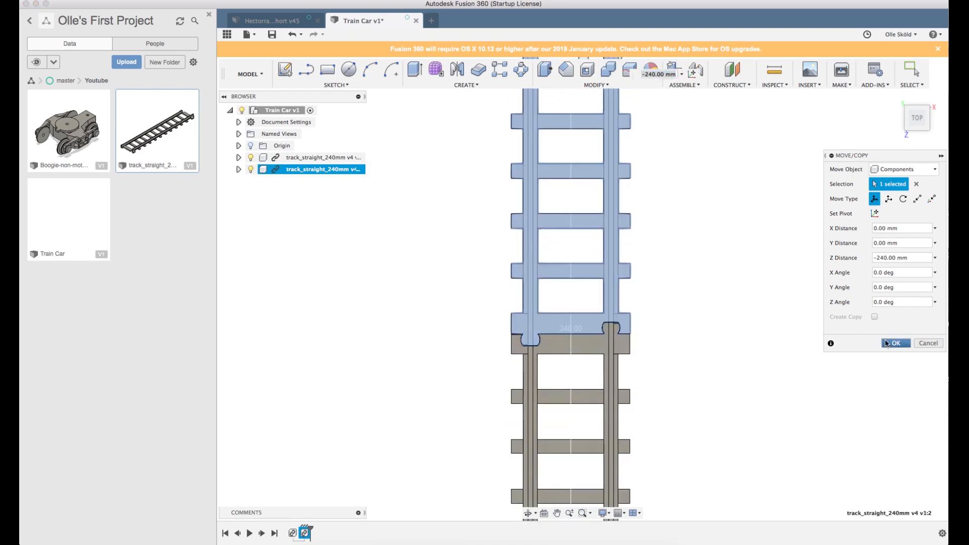
# Examine the two joined track pieces and their connection from several angles.
pyautogui.scroll(-5, 675, 287)
pyautogui.keyDown('shift'); pyautogui.moveTo(663, 264); pyautogui.dragTo(681, 248, button='middle'); pyautogui.keyUp('shift')
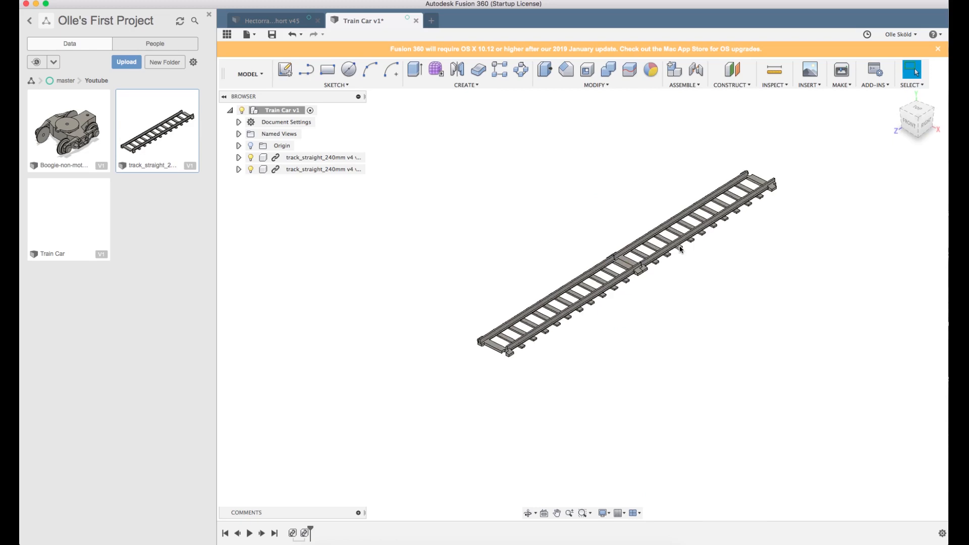
pyautogui.scroll(3, 680, 248)
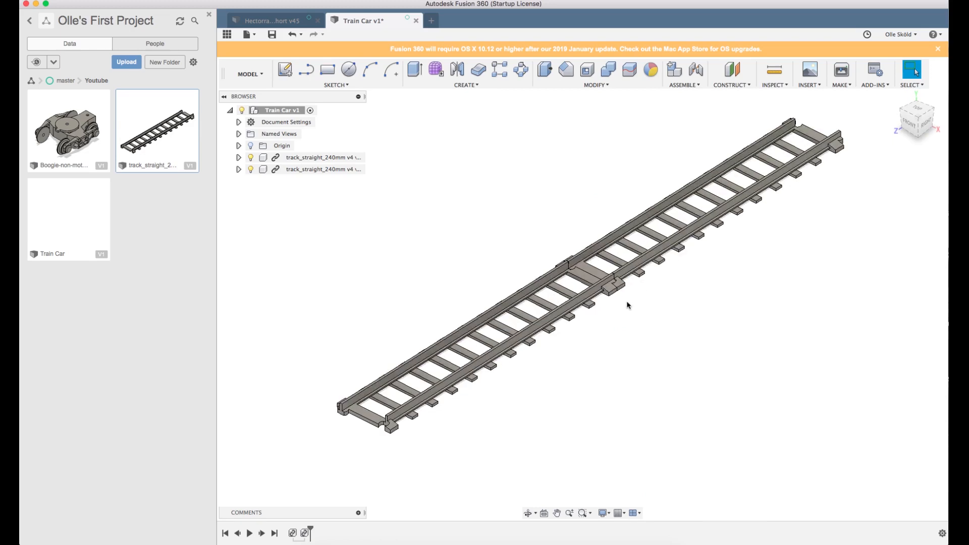
pyautogui.keyDown('shift'); pyautogui.moveTo(627, 303); pyautogui.dragTo(646, 293, button='middle'); pyautogui.keyUp('shift')
pyautogui.click(920, 117)
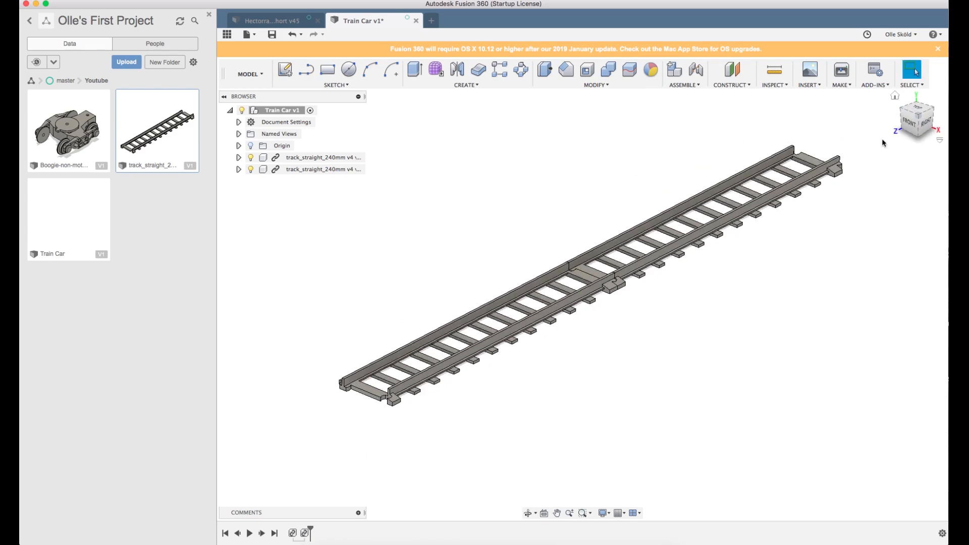
pyautogui.moveTo(659, 326)
pyautogui.keyDown('shift'); pyautogui.mouseDown(button='middle')
pyautogui.moveTo(673, 311)
pyautogui.moveTo(654, 325)
pyautogui.mouseUp(button='middle'); pyautogui.keyUp('shift')
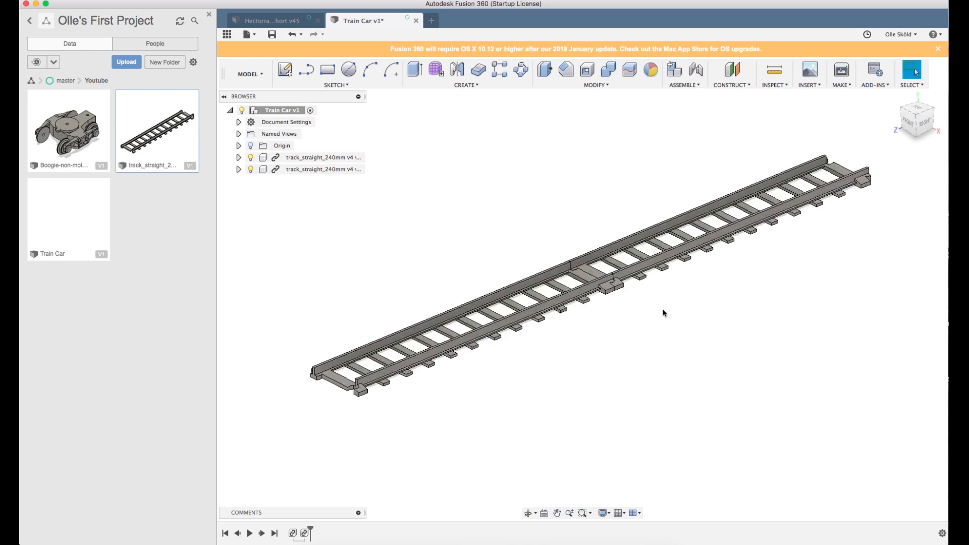
pyautogui.scroll(3, 655, 310)
pyautogui.scroll(-5, 654, 310)
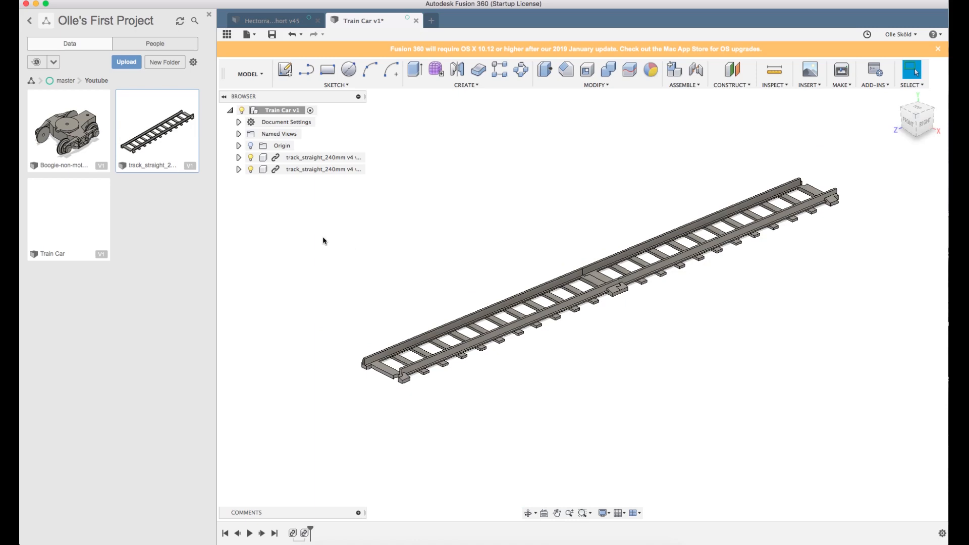
# Insert the Boogie-non-motorized component and raise it 9 mm in Y so its wheels sit on the rails.
pyautogui.rightClick(75, 135)
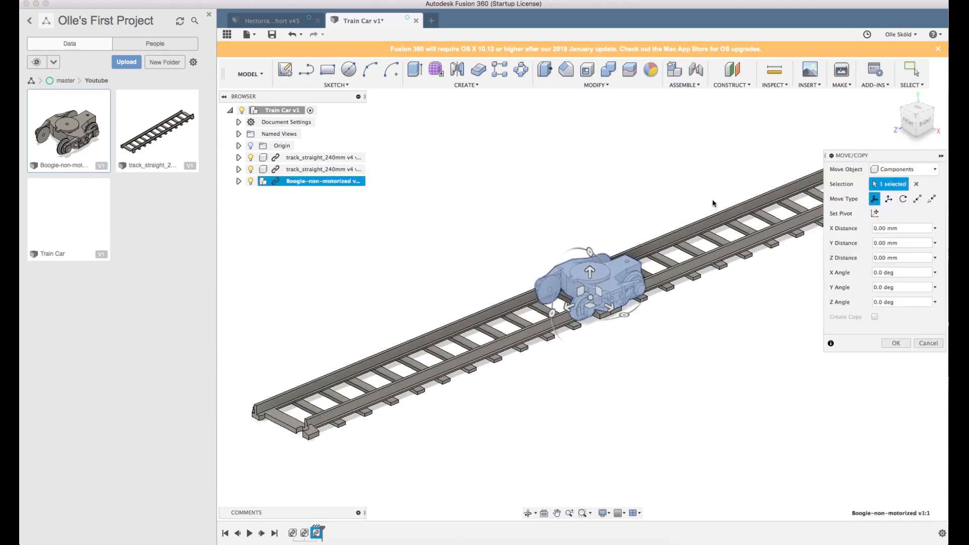
pyautogui.click(925, 123)
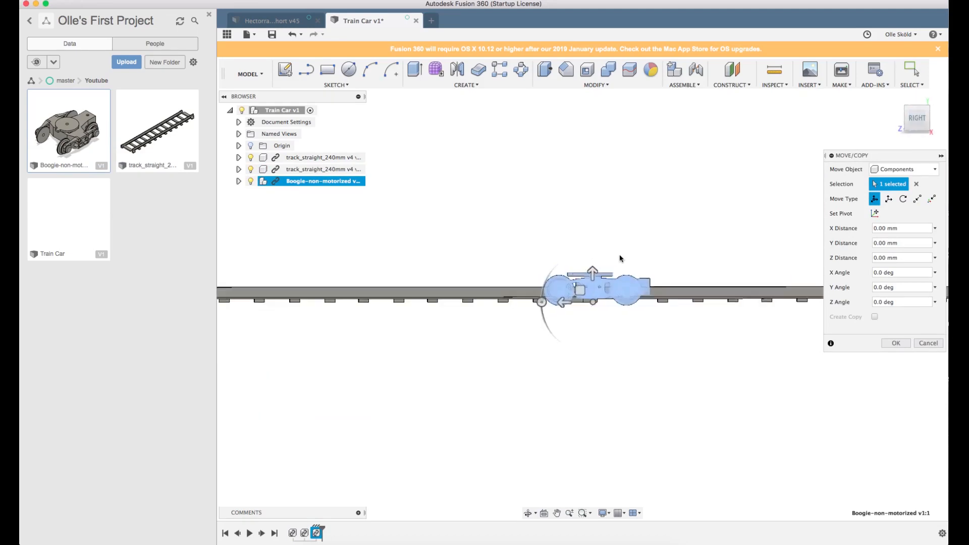
pyautogui.scroll(10, 623, 301)
pyautogui.moveTo(626, 299); pyautogui.dragTo(637, 223)
pyautogui.scroll(-8, 646, 253)
pyautogui.keyDown('shift'); pyautogui.moveTo(647, 254); pyautogui.dragTo(659, 283, button='middle'); pyautogui.keyUp('shift')
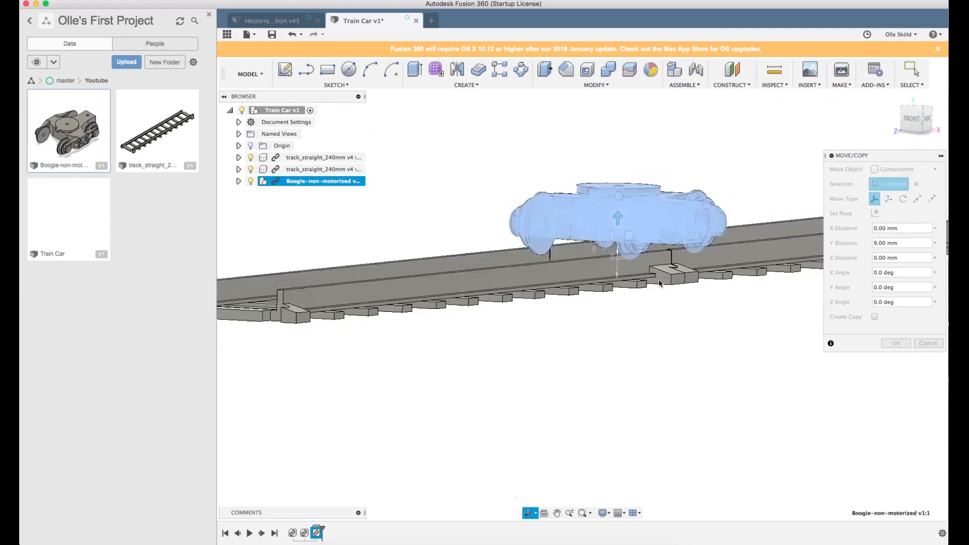
pyautogui.click(911, 118)
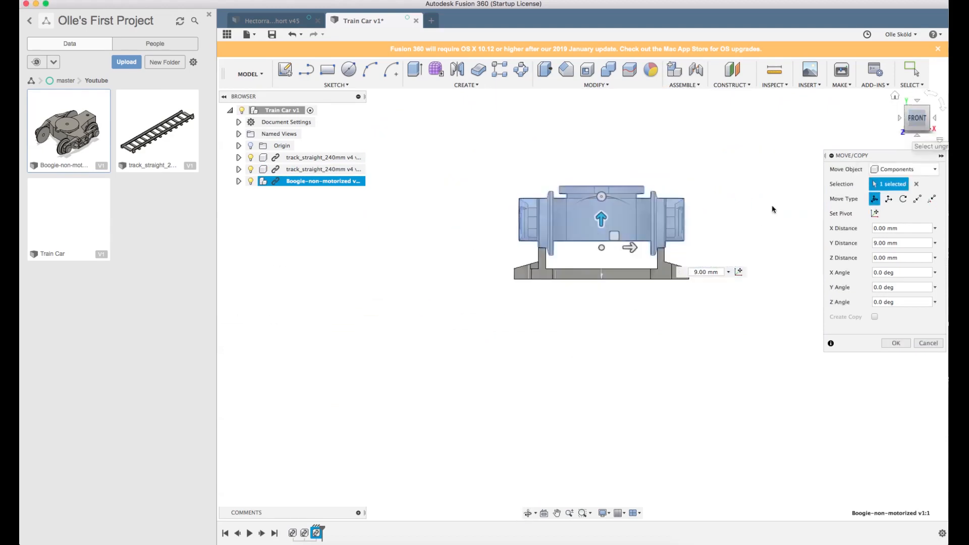
pyautogui.scroll(3, 771, 209)
pyautogui.scroll(5, 492, 288)
pyautogui.scroll(-3, 501, 284)
pyautogui.scroll(-6, 542, 294)
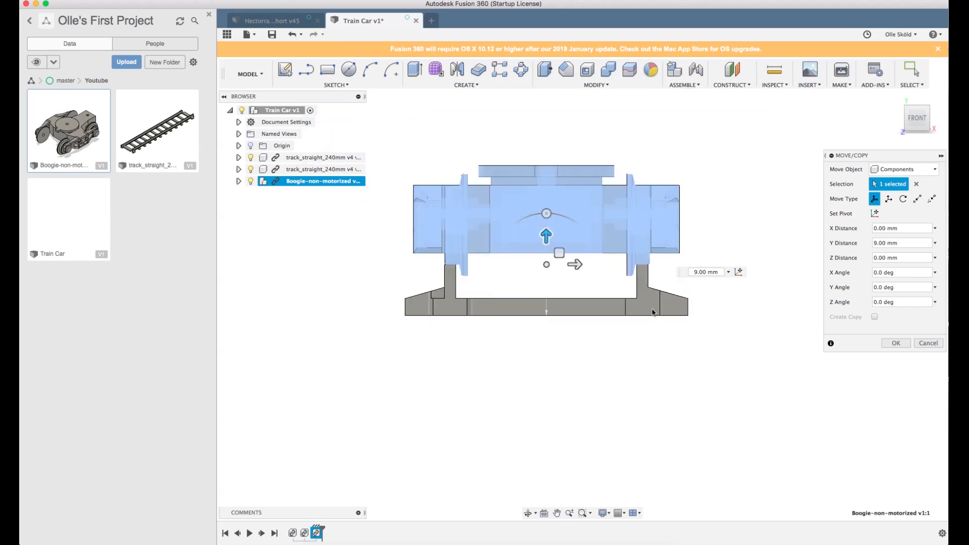
pyautogui.keyDown('shift'); pyautogui.moveTo(542, 294); pyautogui.dragTo(604, 316, button='middle'); pyautogui.keyUp('shift')
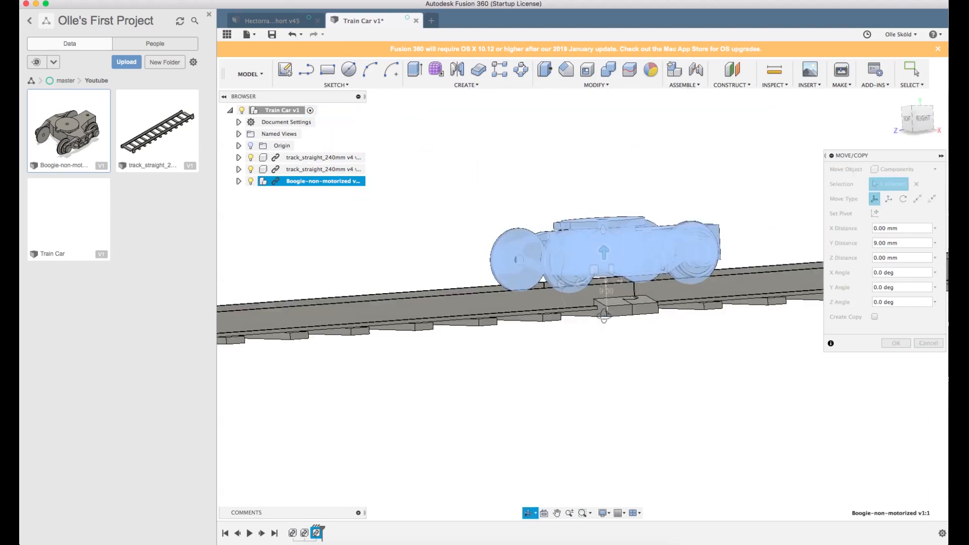
# Move the bogie 130 mm in Z along the track and accept its placement.
pyautogui.click(923, 123)
pyautogui.scroll(-3, 731, 296)
pyautogui.scroll(-5, 548, 325)
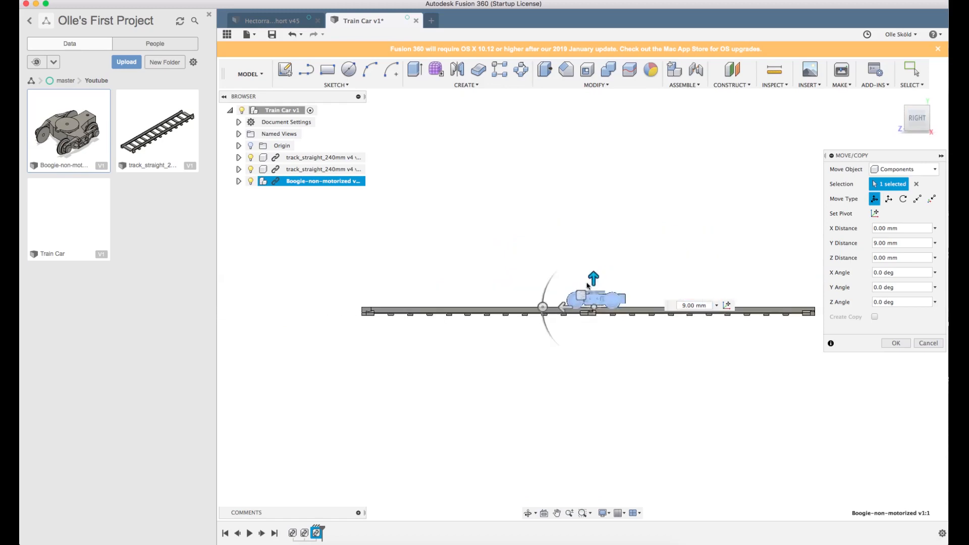
pyautogui.moveTo(558, 308); pyautogui.dragTo(445, 308)
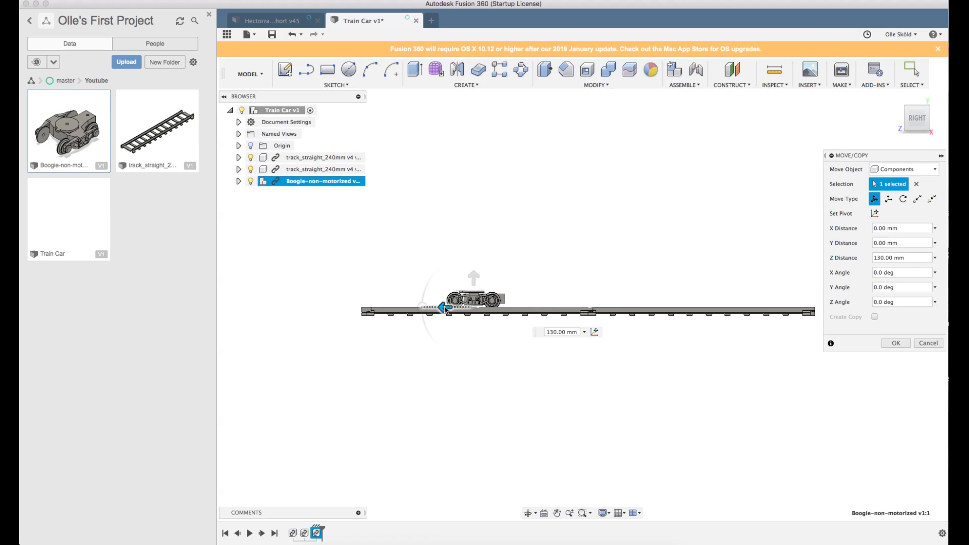
pyautogui.click(896, 342)
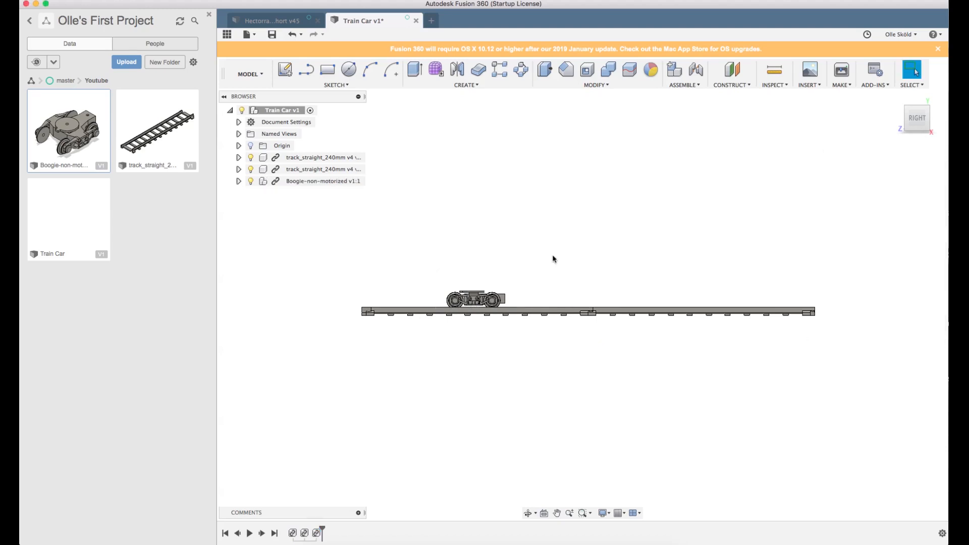
# Rotate the Boogie-non-motorized component 180° about Y on the track and accept the move.
pyautogui.scroll(-3, 553, 259)
pyautogui.keyDown('shift'); pyautogui.moveTo(539, 264); pyautogui.dragTo(566, 293, button='middle'); pyautogui.keyUp('shift')
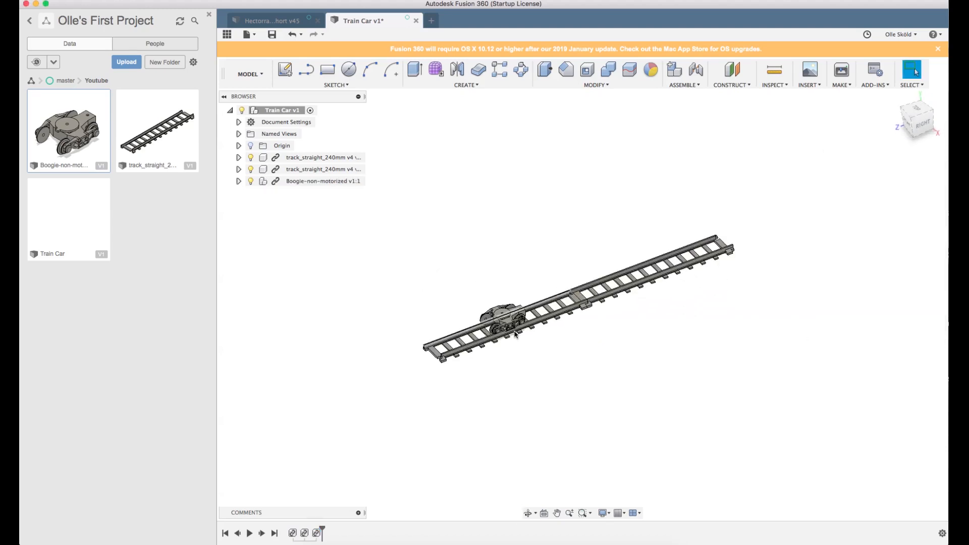
pyautogui.scroll(5, 515, 335)
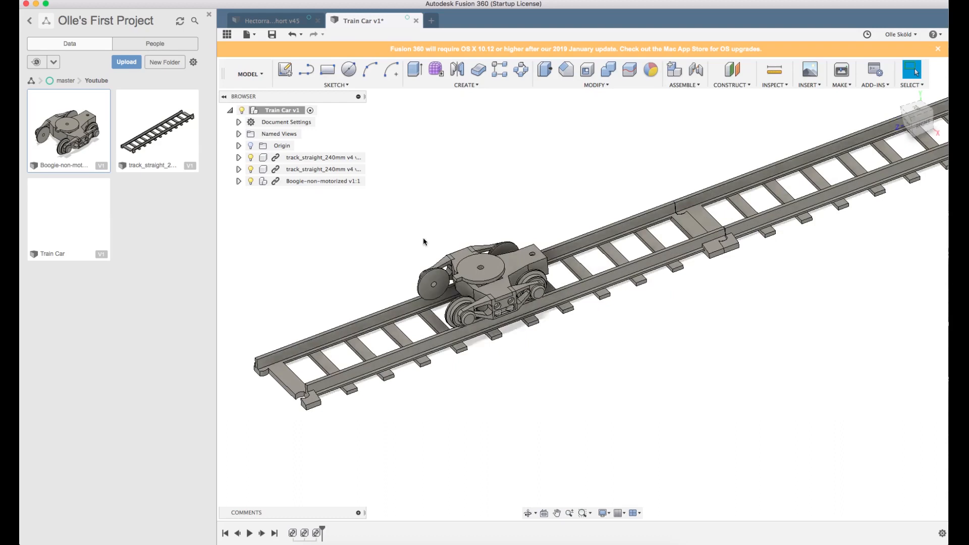
pyautogui.scroll(3, 424, 241)
pyautogui.rightClick(314, 180)
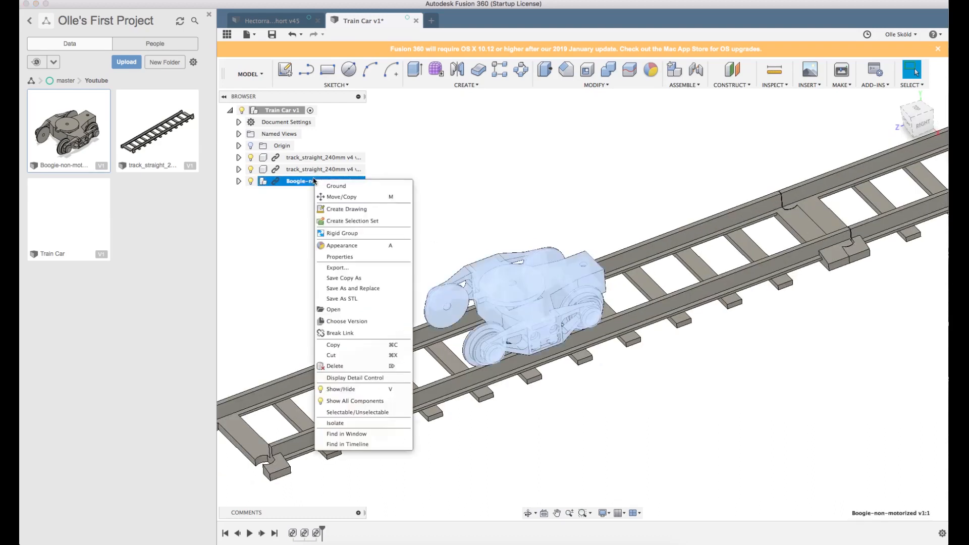
pyautogui.click(334, 197)
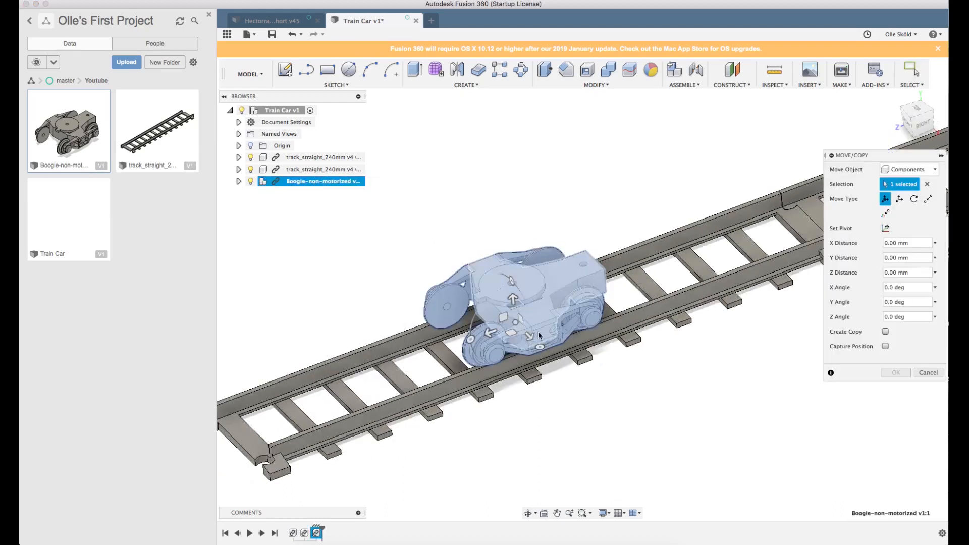
pyautogui.moveTo(539, 346); pyautogui.dragTo(472, 279)
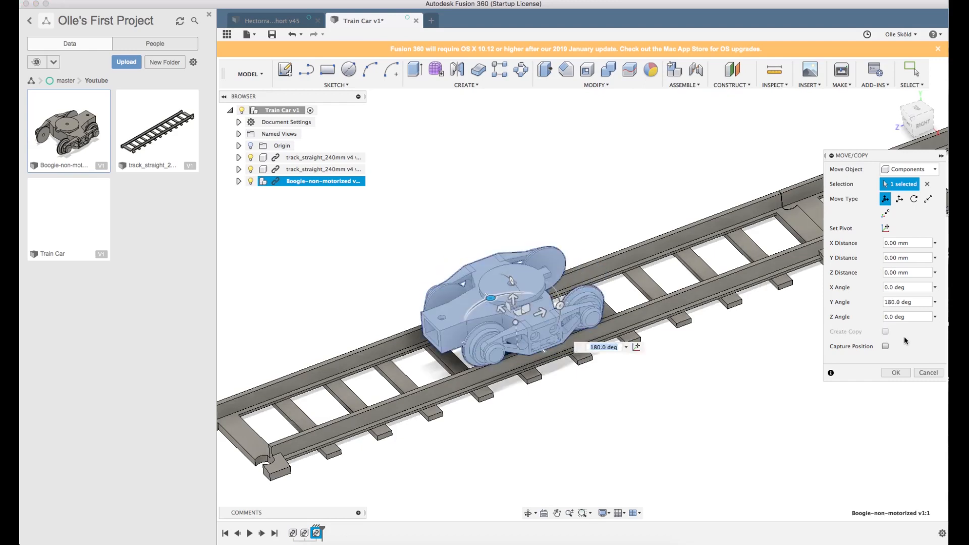
pyautogui.click(895, 373)
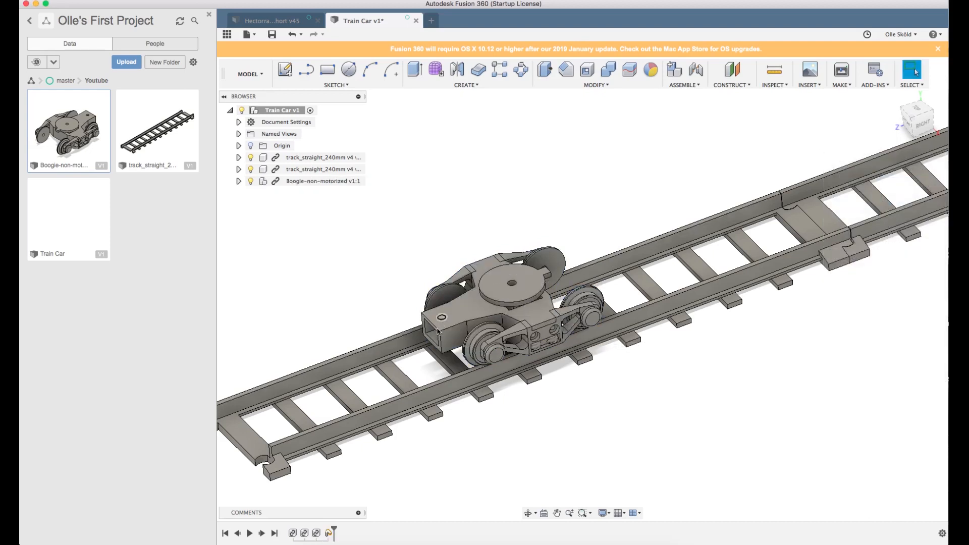
# Copy the Boogie-non-motorized component and paste it into the top-level Train Car component.
pyautogui.scroll(-2, 503, 386)
pyautogui.moveTo(503, 386)
pyautogui.keyDown('shift'); pyautogui.mouseDown(button='middle')
pyautogui.moveTo(488, 371)
pyautogui.moveTo(480, 391)
pyautogui.moveTo(495, 396)
pyautogui.mouseUp(button='middle'); pyautogui.keyUp('shift')
pyautogui.scroll(-5, 489, 371)
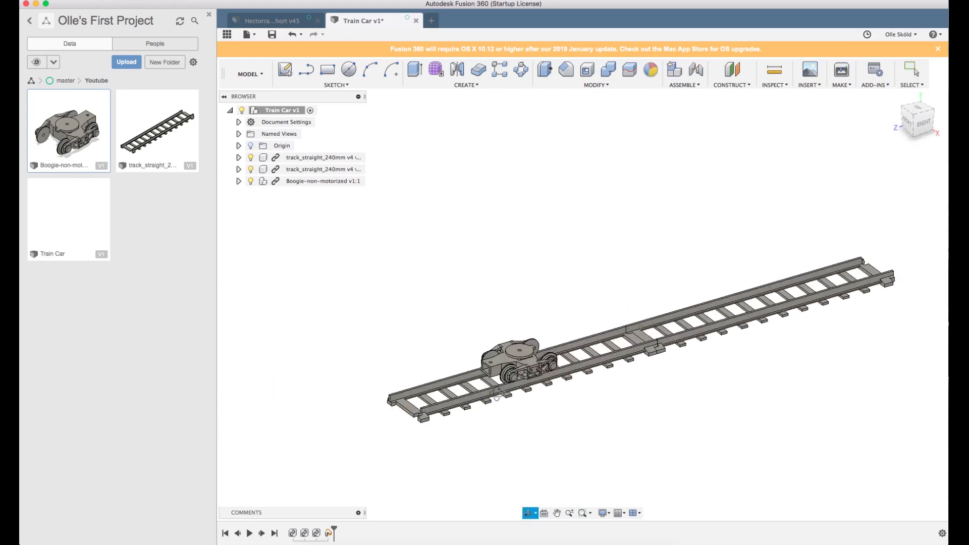
pyautogui.rightClick(303, 183)
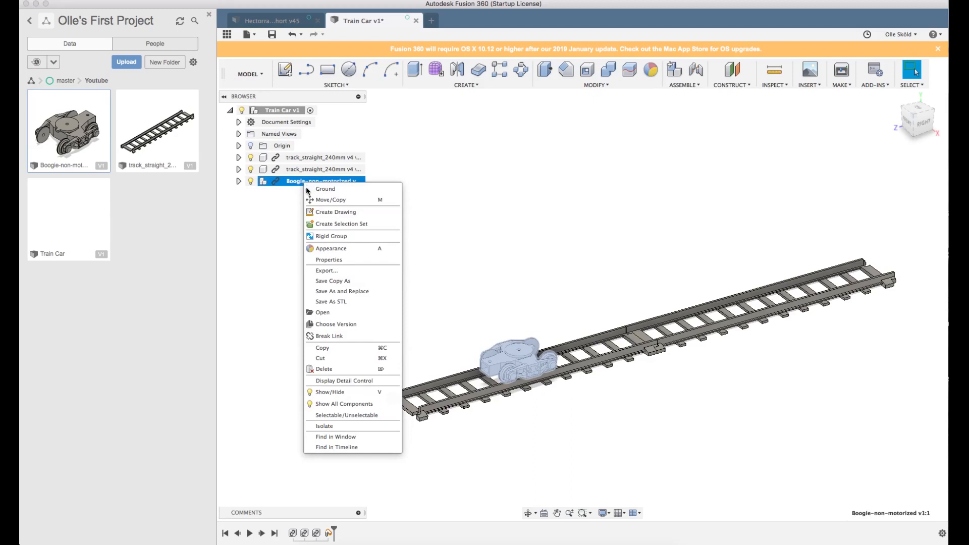
pyautogui.click(318, 348)
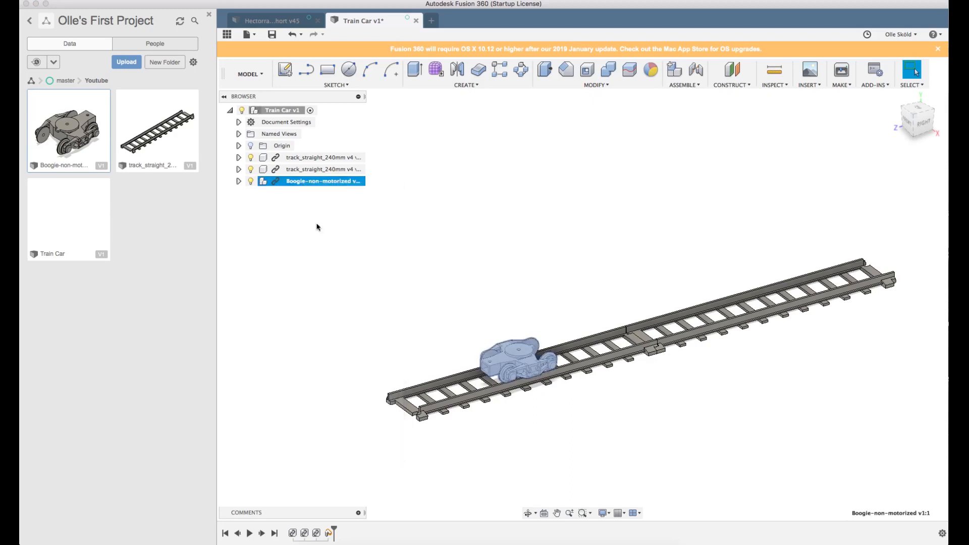
pyautogui.rightClick(281, 111)
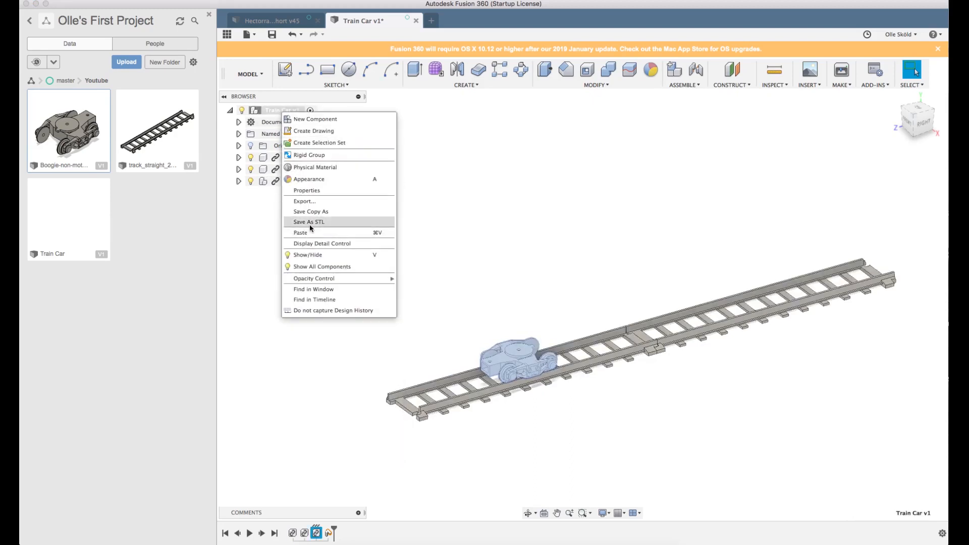
pyautogui.click(303, 232)
# Move the pasted bogie 200 mm in Z along the track onto the other track piece and accept its placement.
pyautogui.click(933, 123)
pyautogui.scroll(5, 443, 341)
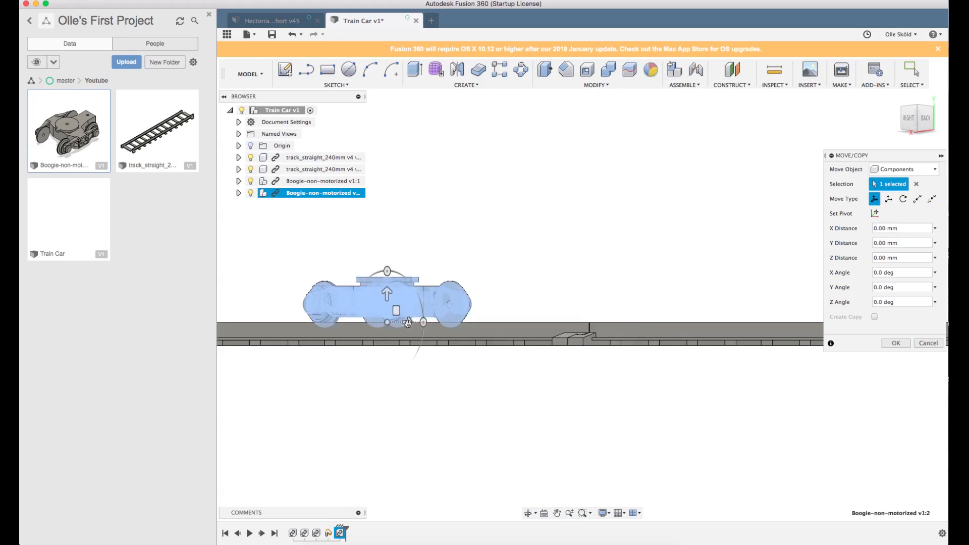
pyautogui.scroll(-3, 505, 284)
pyautogui.keyDown('shift'); pyautogui.moveTo(510, 284); pyautogui.dragTo(533, 281, button='middle'); pyautogui.keyUp('shift')
pyautogui.click(913, 119)
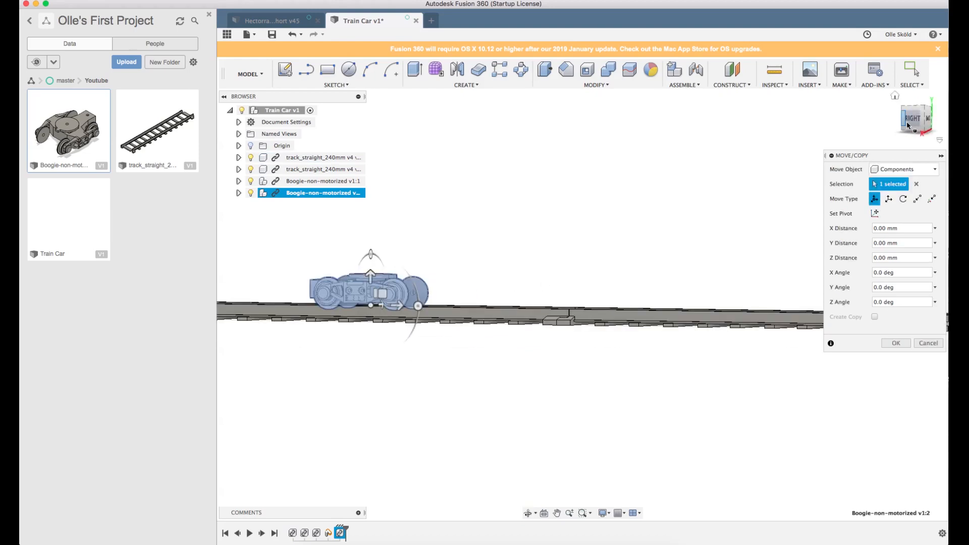
pyautogui.scroll(3, 571, 284)
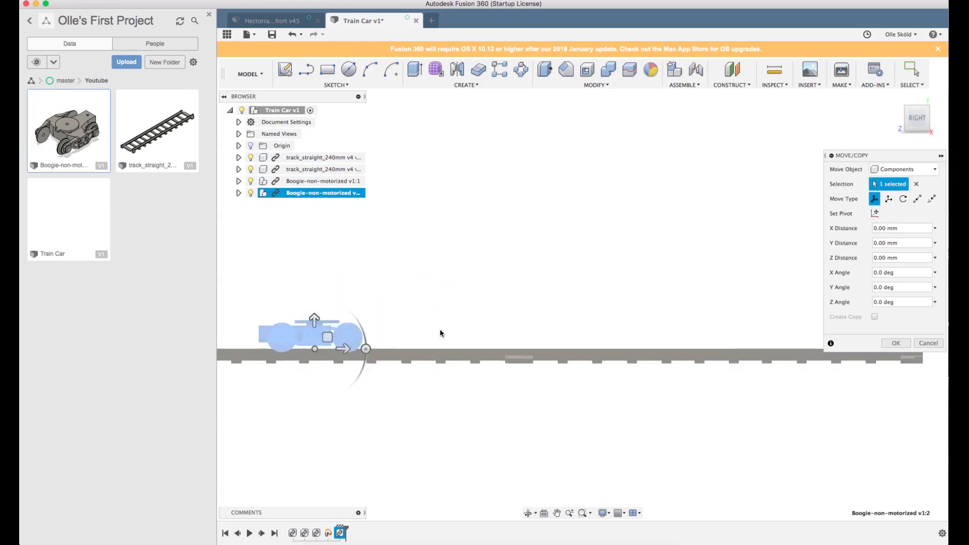
pyautogui.moveTo(352, 349); pyautogui.dragTo(676, 348)
pyautogui.scroll(-3, 734, 302)
pyautogui.moveTo(603, 267)
pyautogui.keyDown('shift'); pyautogui.mouseDown(button='middle')
pyautogui.moveTo(623, 264)
pyautogui.moveTo(609, 308)
pyautogui.moveTo(619, 277)
pyautogui.mouseUp(button='middle'); pyautogui.keyUp('shift')
pyautogui.scroll(2, 564, 316)
pyautogui.moveTo(564, 316)
pyautogui.keyDown('shift'); pyautogui.mouseDown(button='middle')
pyautogui.moveTo(558, 303)
pyautogui.moveTo(573, 299)
pyautogui.moveTo(571, 318)
pyautogui.mouseUp(button='middle'); pyautogui.keyUp('shift')
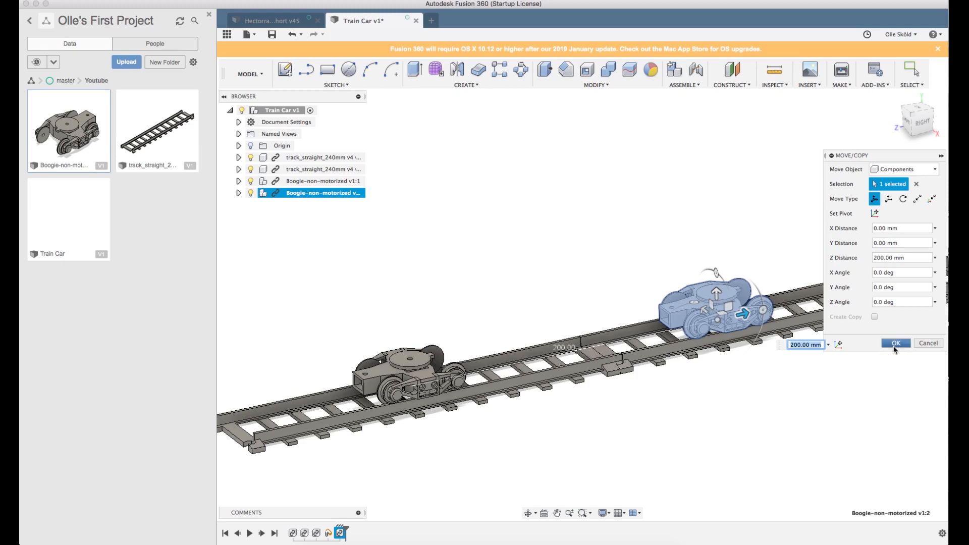
pyautogui.click(897, 343)
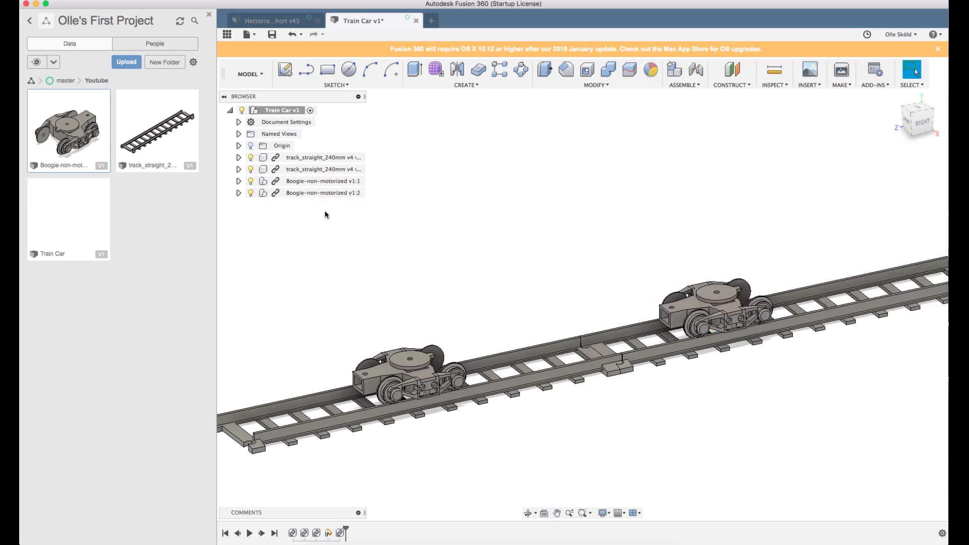
# Rotate the second bogie -180° about Y with its position captured, so the two bogies face opposite ways.
pyautogui.rightClick(314, 193)
pyautogui.click(333, 211)
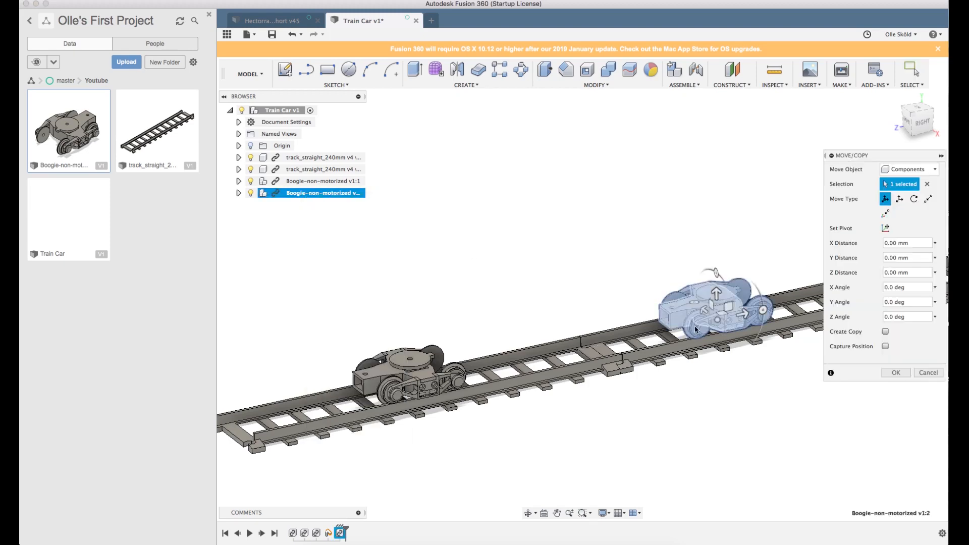
pyautogui.keyDown('shift'); pyautogui.moveTo(721, 306); pyautogui.dragTo(686, 262, button='middle'); pyautogui.keyUp('shift')
pyautogui.moveTo(686, 262); pyautogui.dragTo(732, 320)
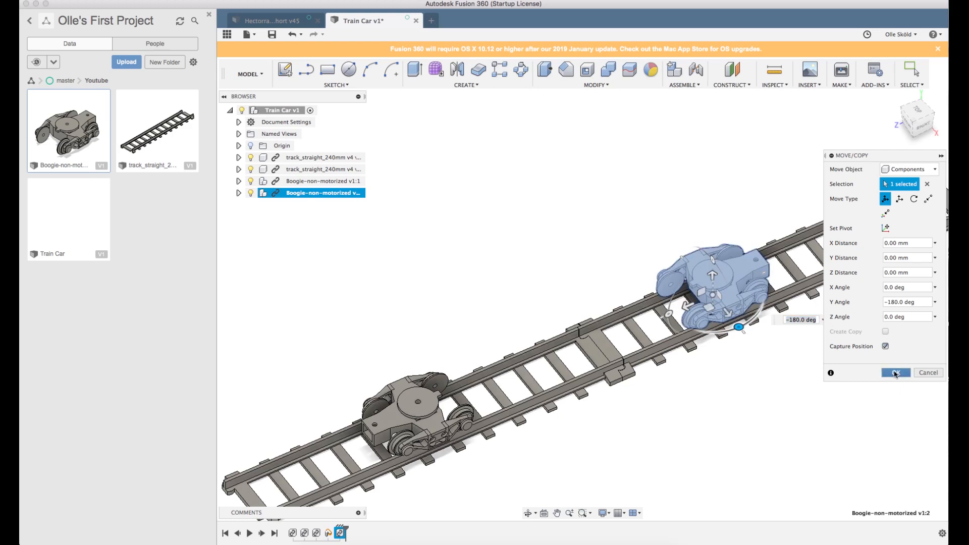
pyautogui.click(896, 374)
pyautogui.keyDown('shift'); pyautogui.moveTo(772, 328); pyautogui.dragTo(774, 295, button='middle'); pyautogui.keyUp('shift')
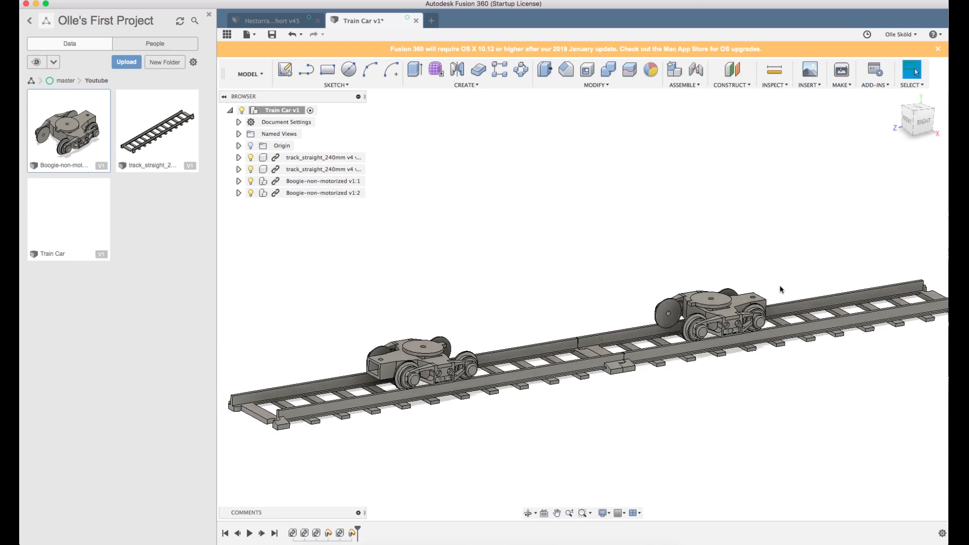
# Save a new version of the Train Car design with the description "User Saved".
pyautogui.moveTo(710, 279)
pyautogui.keyDown('shift'); pyautogui.mouseDown(button='middle')
pyautogui.moveTo(673, 259)
pyautogui.moveTo(725, 281)
pyautogui.moveTo(713, 273)
pyautogui.moveTo(714, 281)
pyautogui.mouseUp(button='middle'); pyautogui.keyUp('shift')
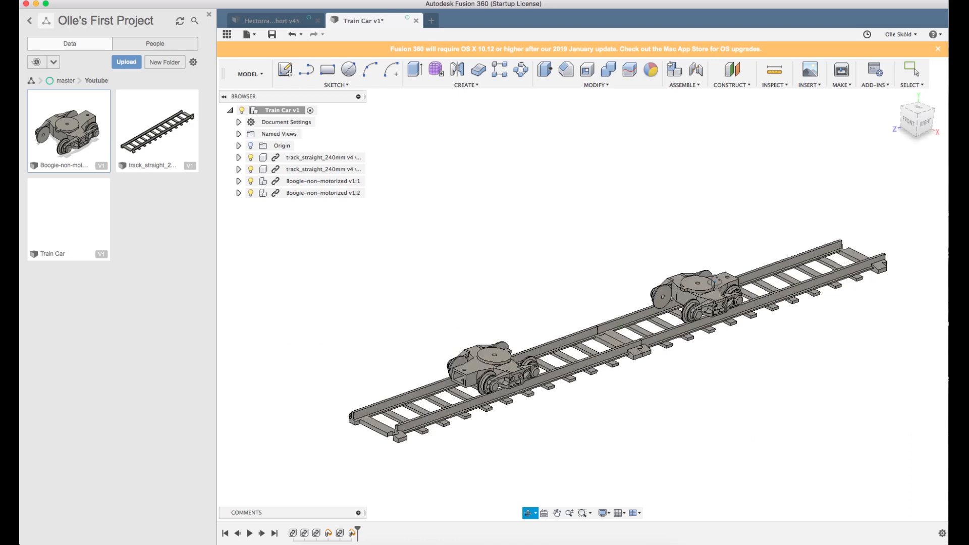
pyautogui.click(272, 34)
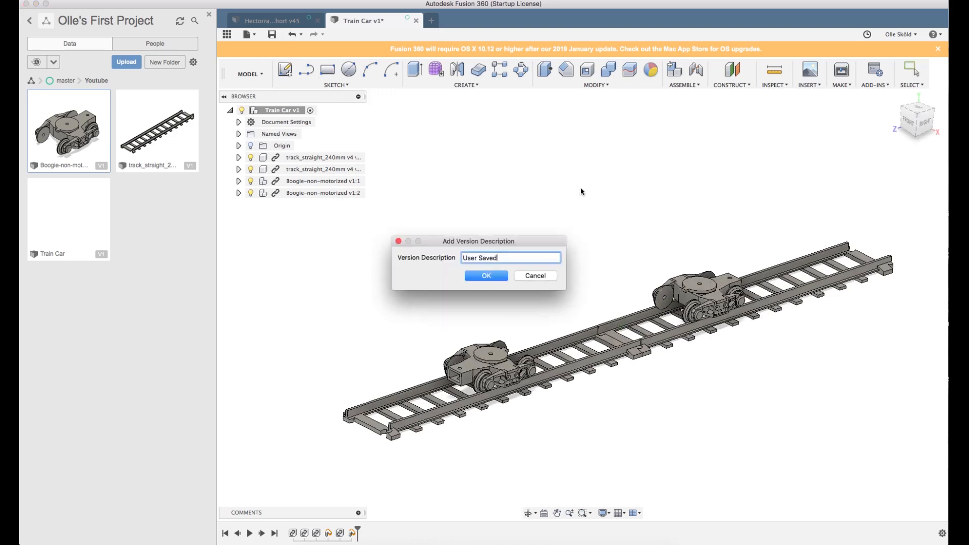
pyautogui.click(485, 276)
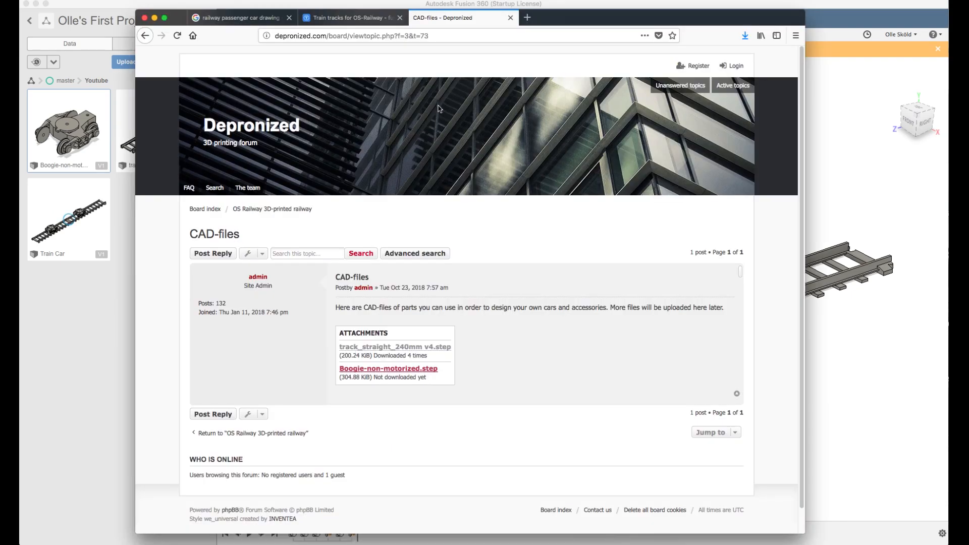
# Switch to the web browser and look through the "railway passenger car drawing" image results for a train car reference.
pyautogui.click(238, 18)
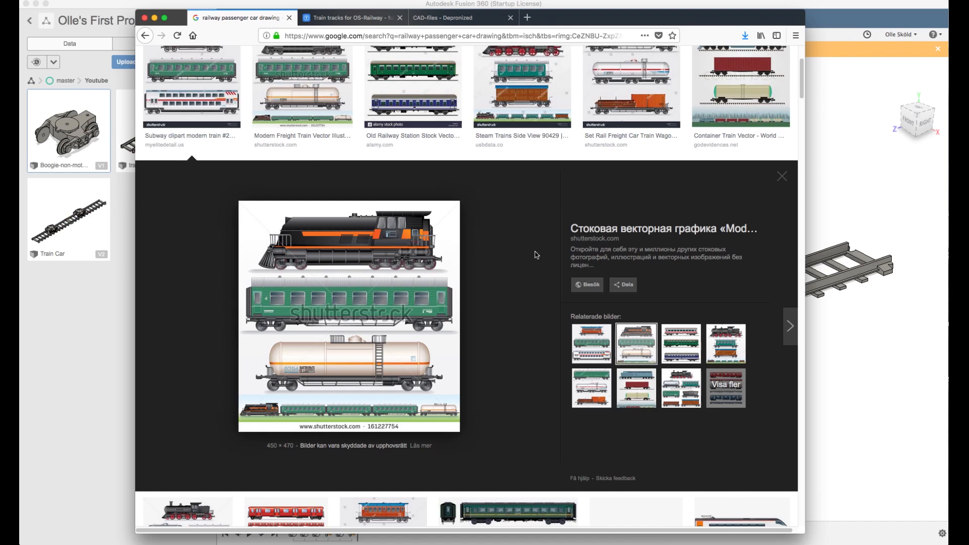
pyautogui.scroll(5, 536, 255)
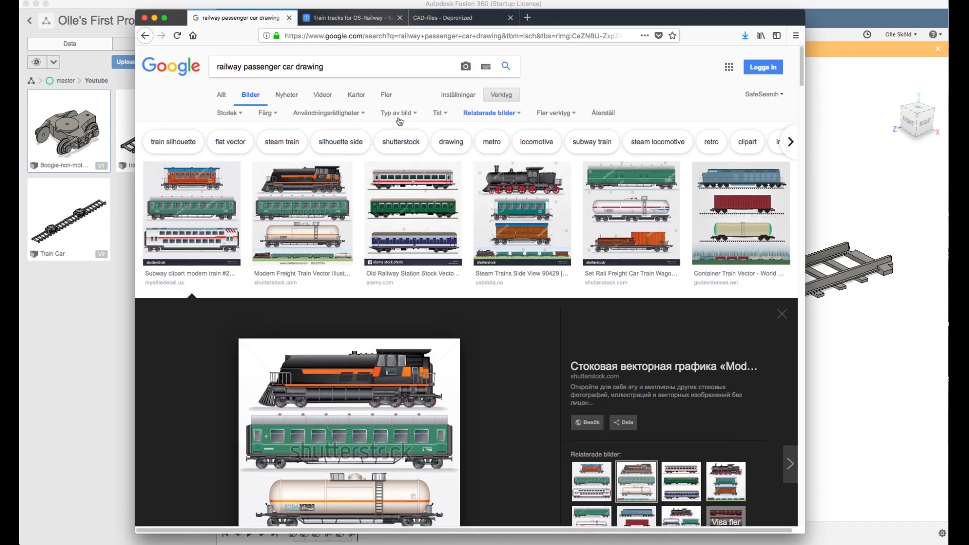
pyautogui.scroll(-6, 526, 373)
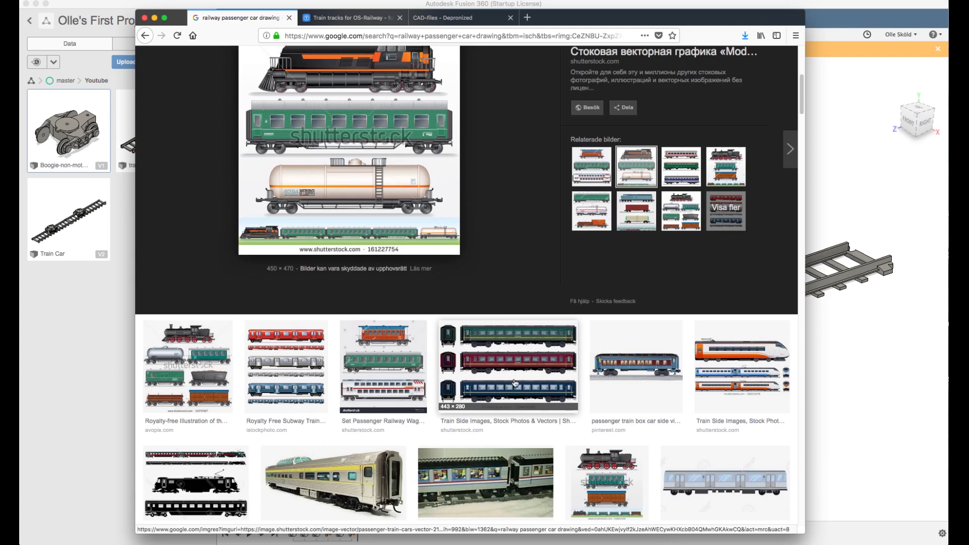
pyautogui.scroll(-6, 515, 383)
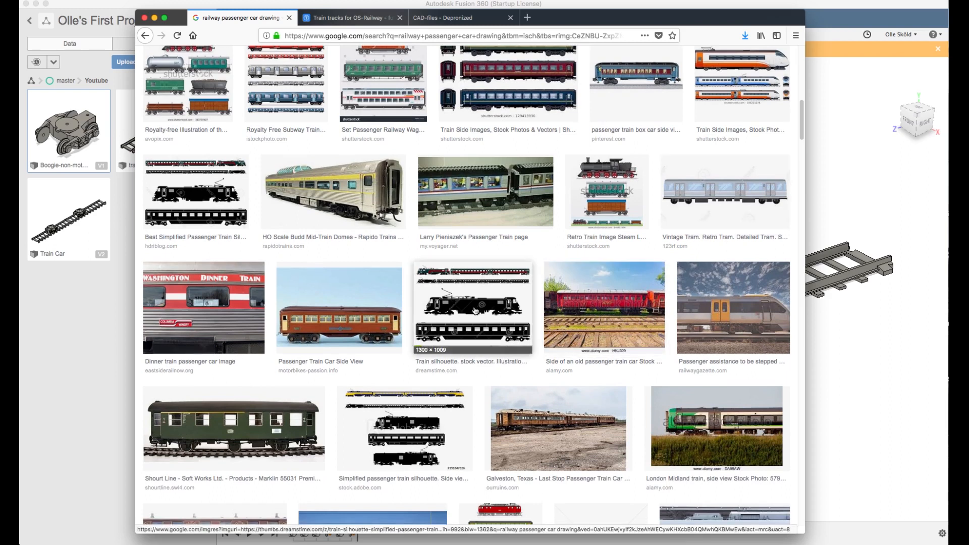
pyautogui.scroll(-3, 475, 310)
pyautogui.scroll(-5, 475, 310)
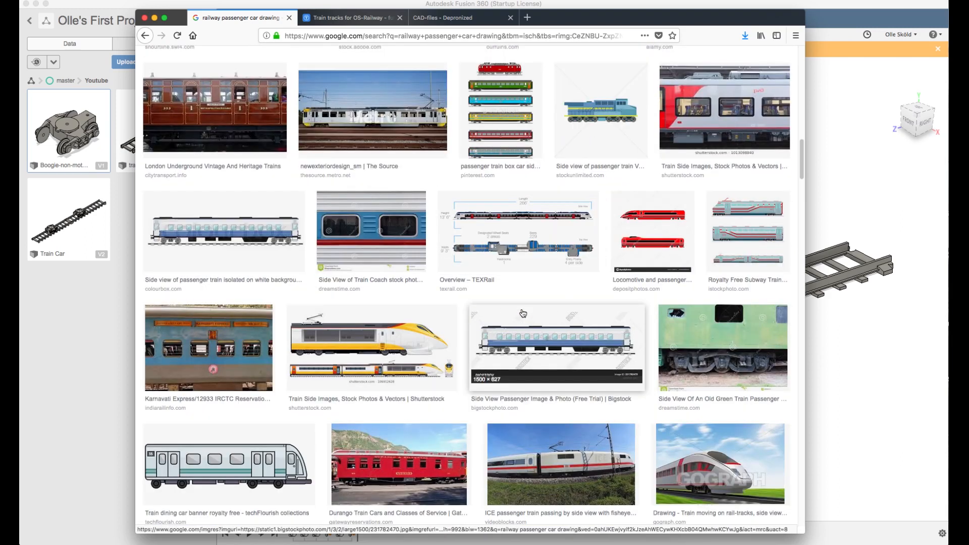
pyautogui.scroll(18, 523, 313)
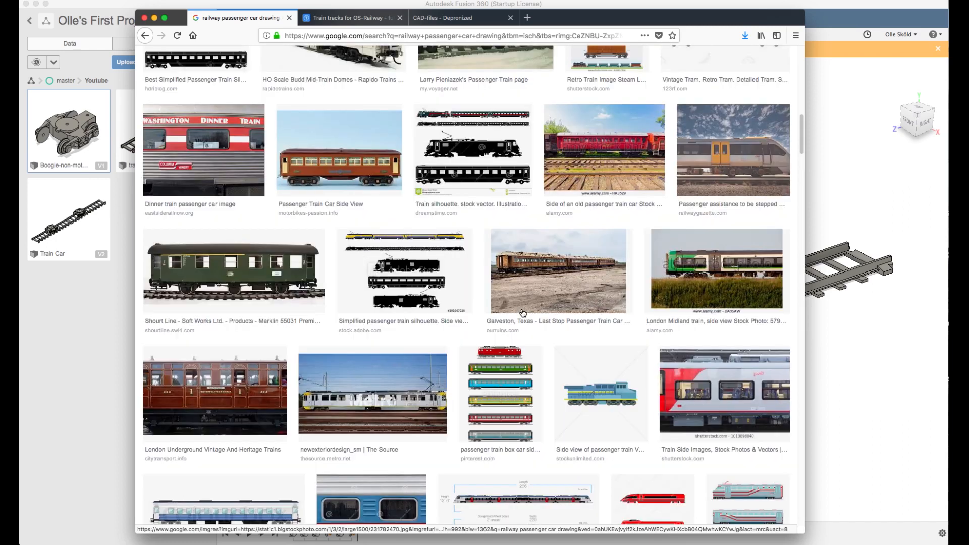
pyautogui.scroll(3, 523, 313)
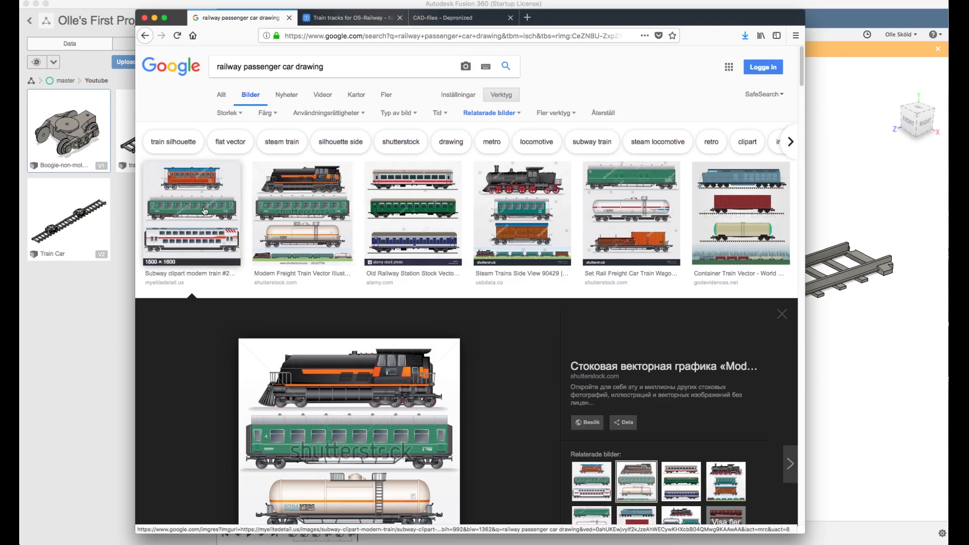
# Open the Modern Freight Train Vector illustration, compare it with the other train images, and select the search query text.
pyautogui.click(302, 222)
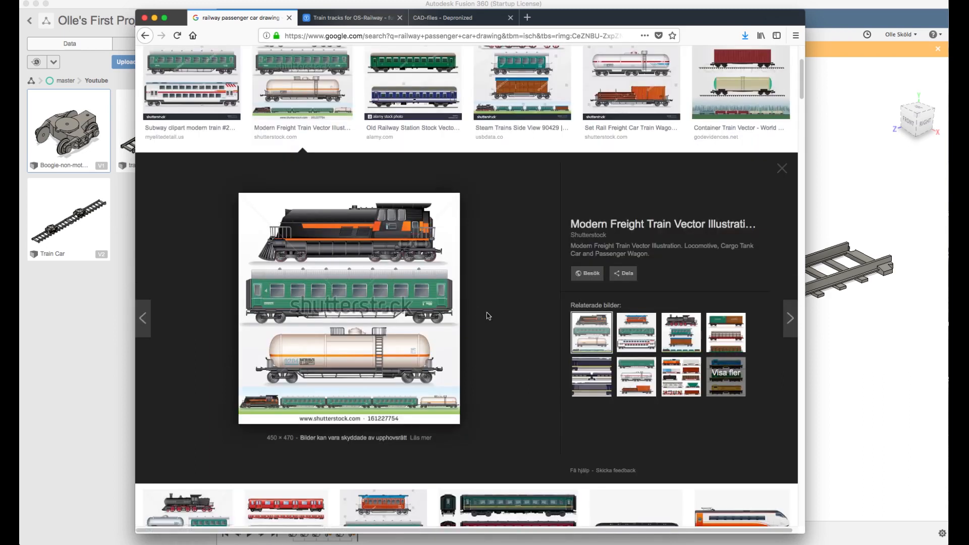
pyautogui.scroll(-3, 395, 331)
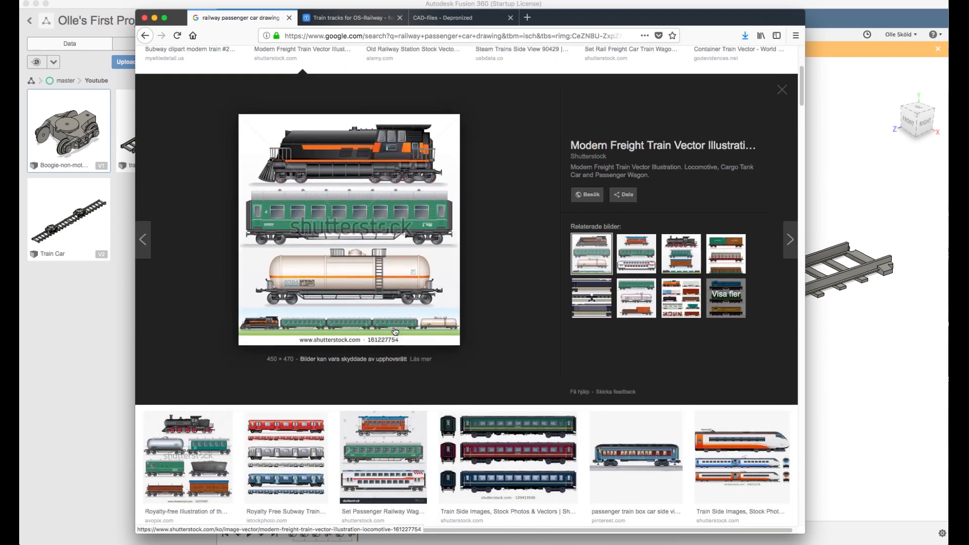
pyautogui.scroll(-10, 396, 331)
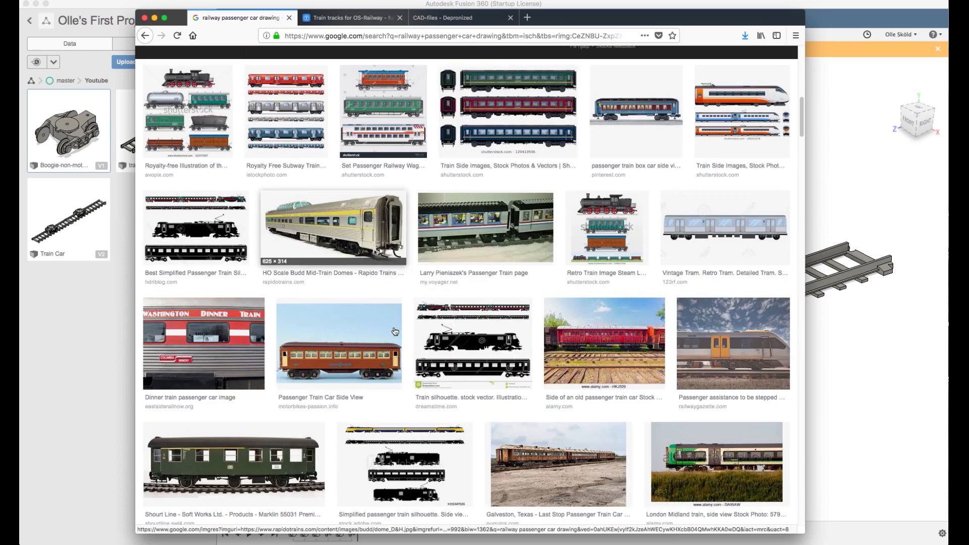
pyautogui.scroll(1, 395, 331)
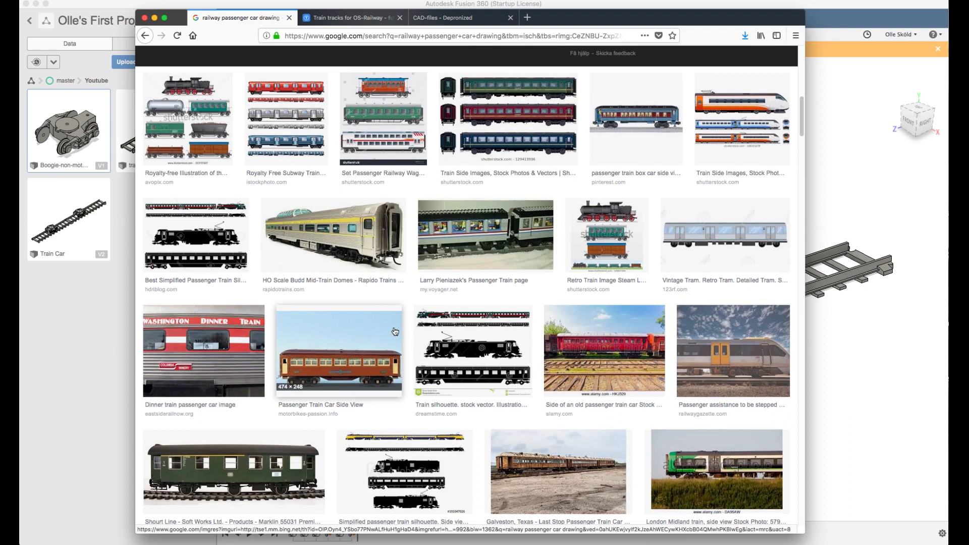
pyautogui.scroll(7, 396, 331)
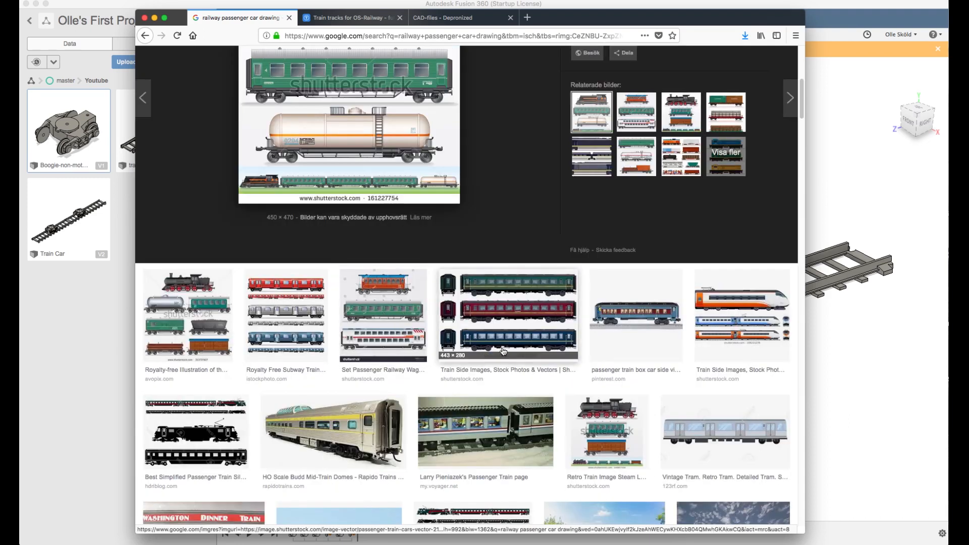
pyautogui.scroll(12, 469, 141)
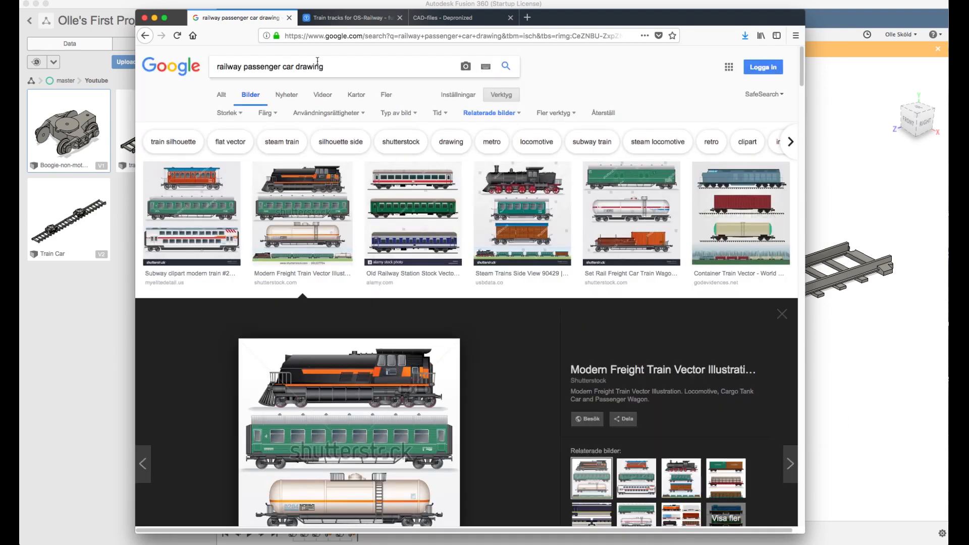
pyautogui.moveTo(354, 64); pyautogui.dragTo(152, 36)
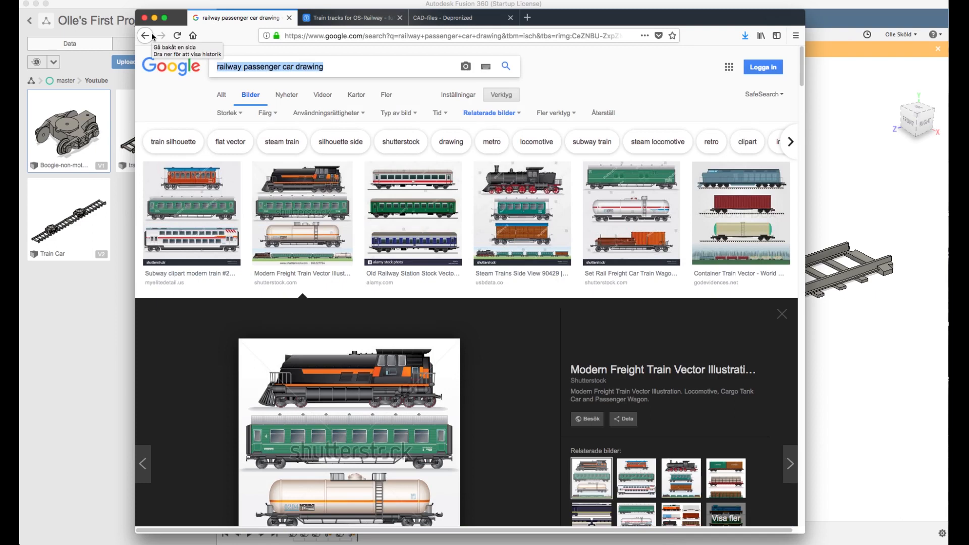
# Search the web images for "train car blueprint".
pyautogui.write('train car bl')
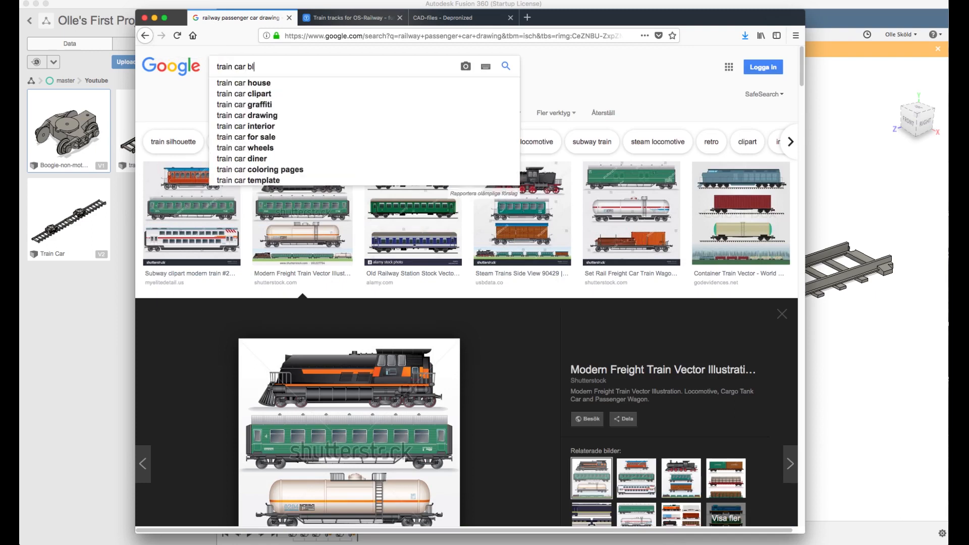
pyautogui.write('ueprint')
pyautogui.press('Return')
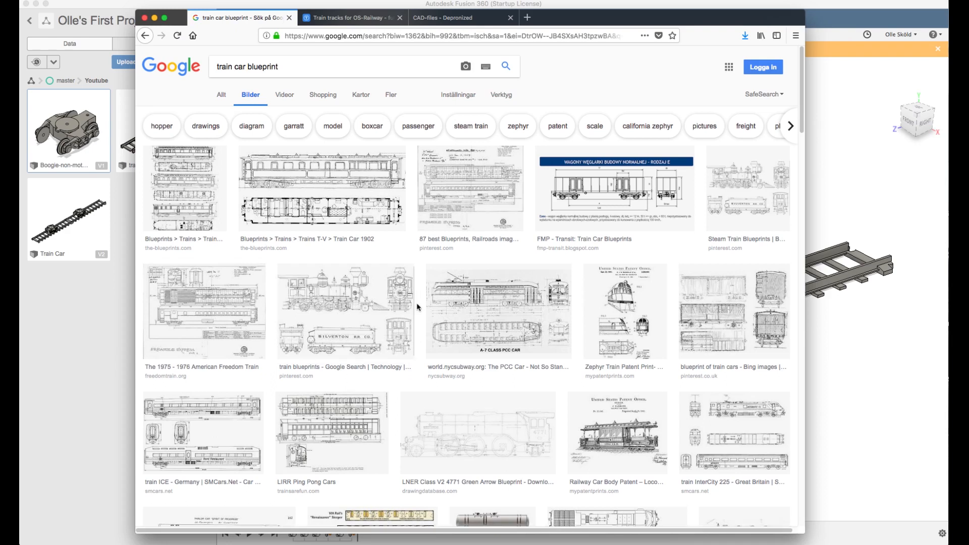
# Return to the Modern Freight Train Vector illustration and capture a screenshot of its green passenger car.
pyautogui.moveTo(284, 67); pyautogui.dragTo(153, 66)
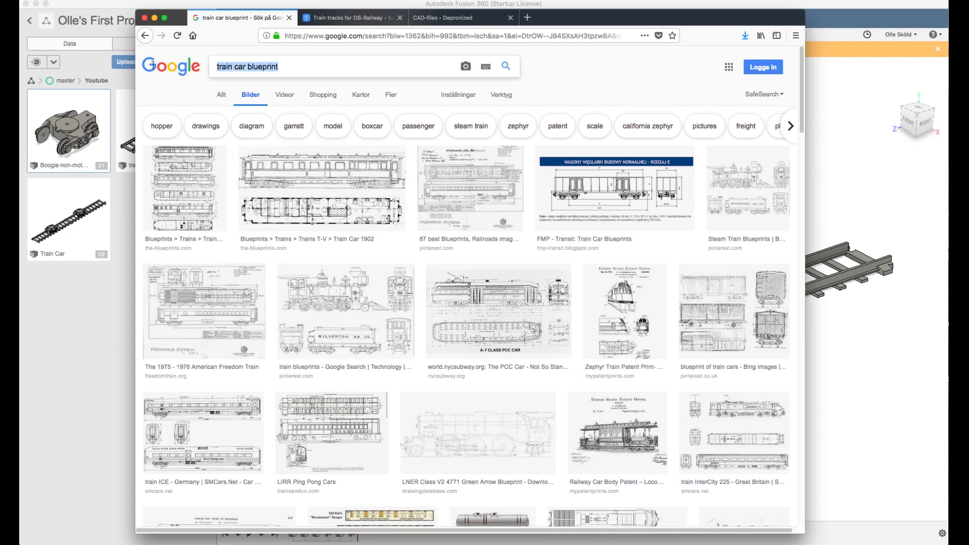
pyautogui.write('railway')
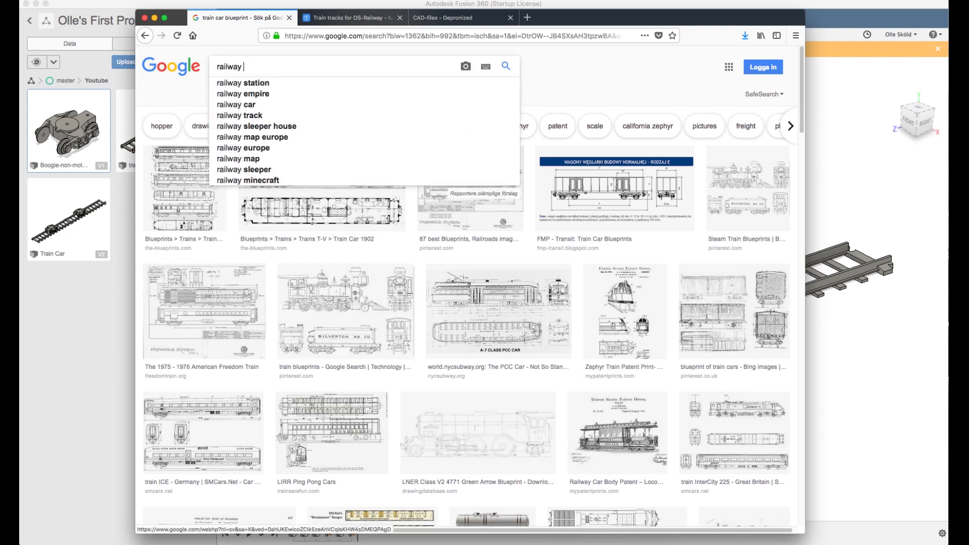
pyautogui.click(145, 35)
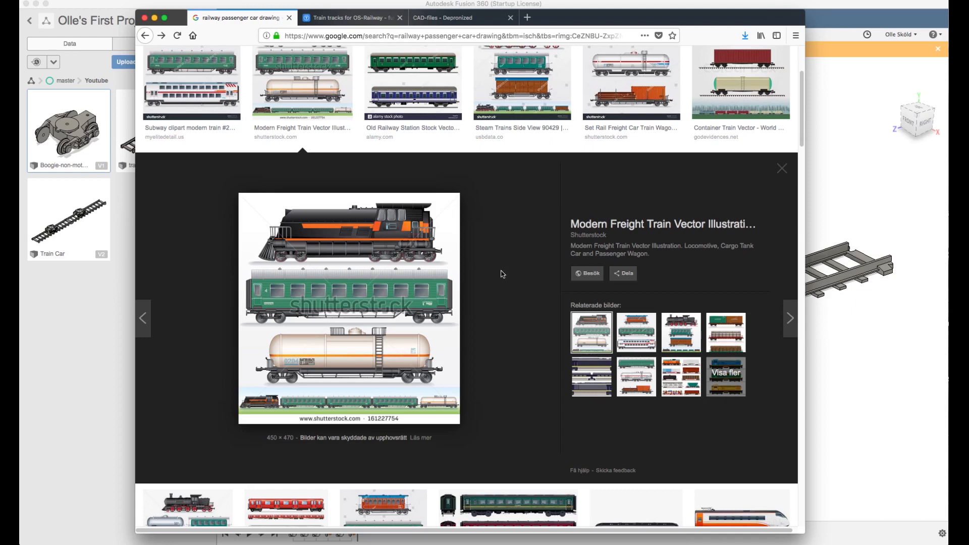
pyautogui.press('super+shift+4')
pyautogui.moveTo(241, 267); pyautogui.dragTo(457, 327)
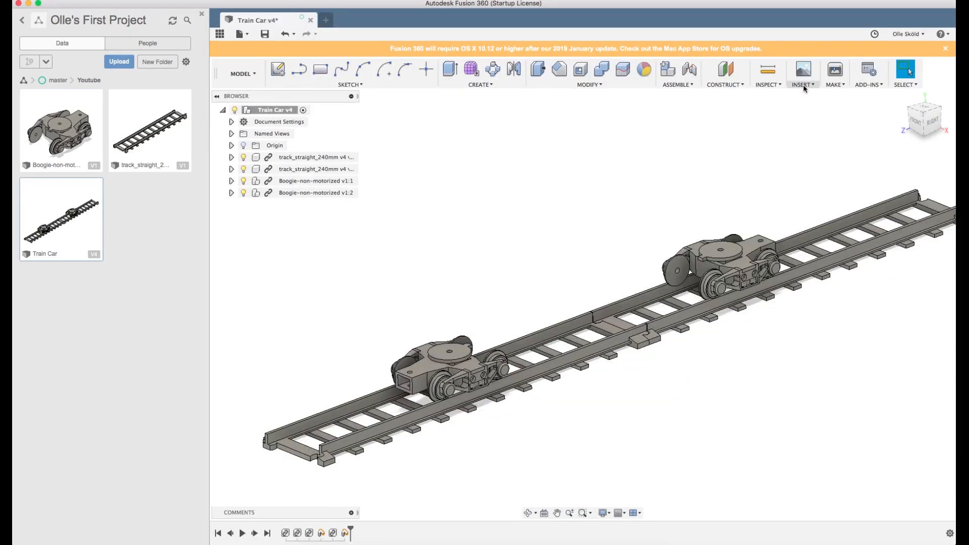
# In Fusion 360, attach the image "Skärmavbild 2018-10-23 kl. 10.31.44" as a canvas on the YZ plane with an X distance of 35 mm.
pyautogui.click(803, 84)
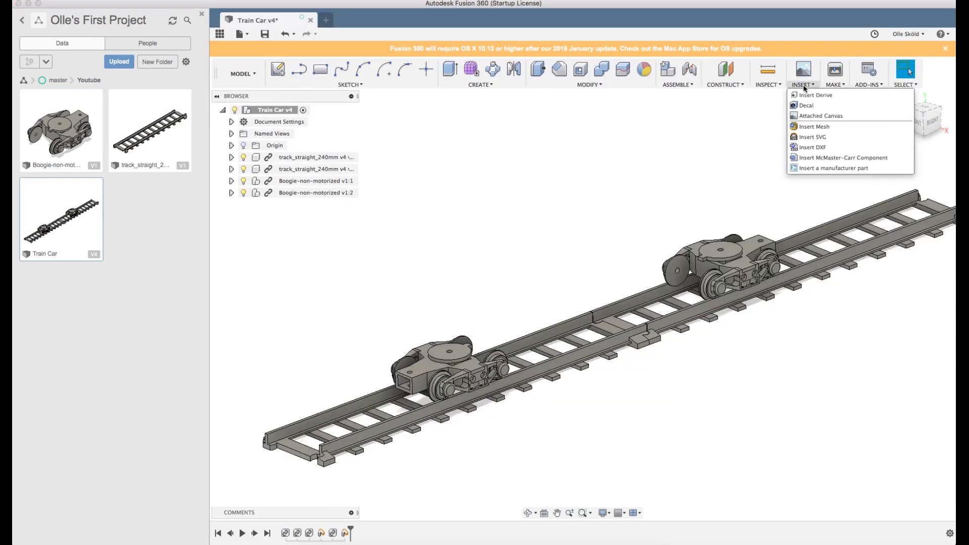
pyautogui.click(810, 116)
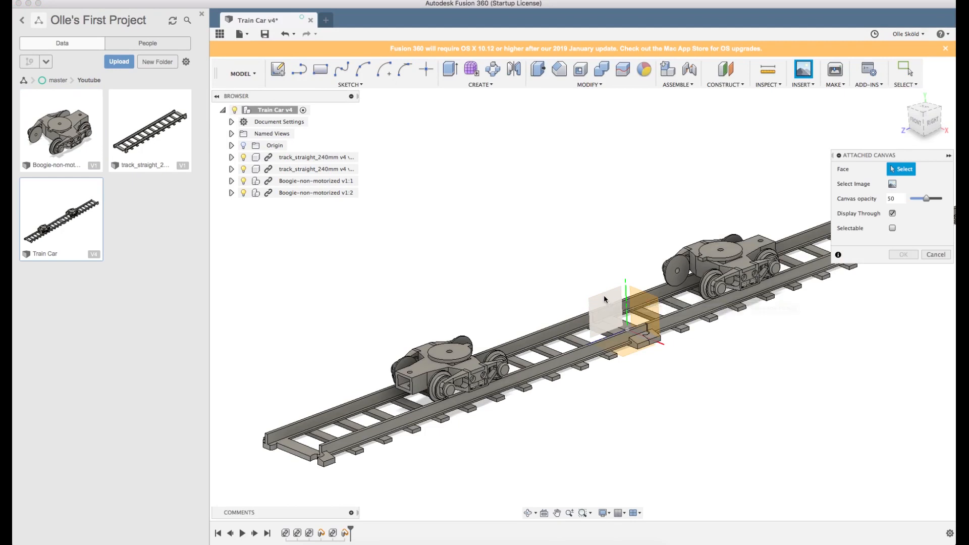
pyautogui.click(604, 298)
pyautogui.click(893, 184)
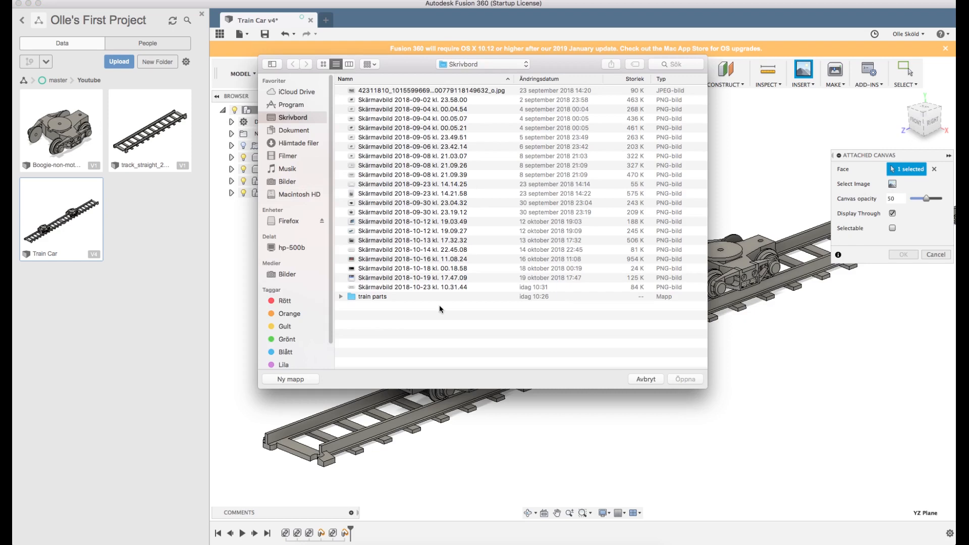
pyautogui.click(433, 288)
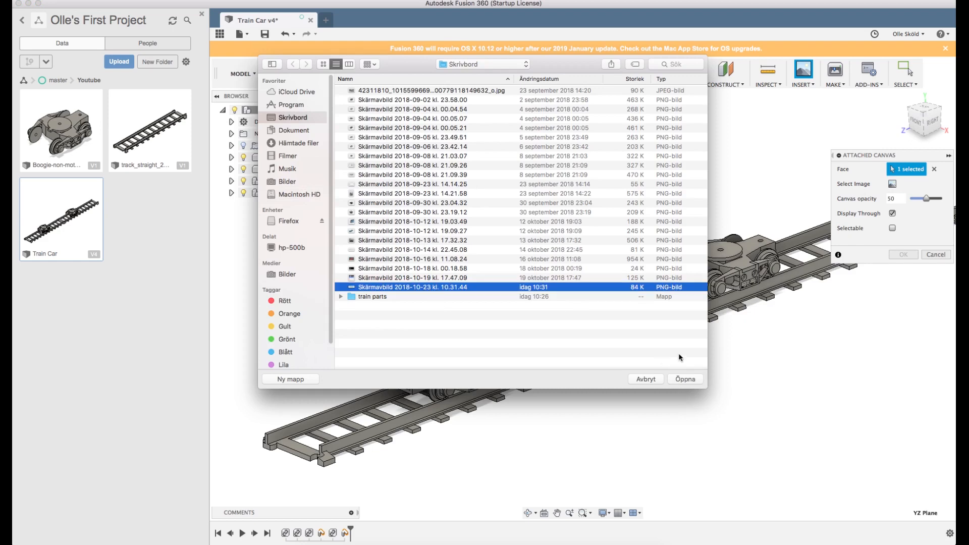
pyautogui.click(685, 379)
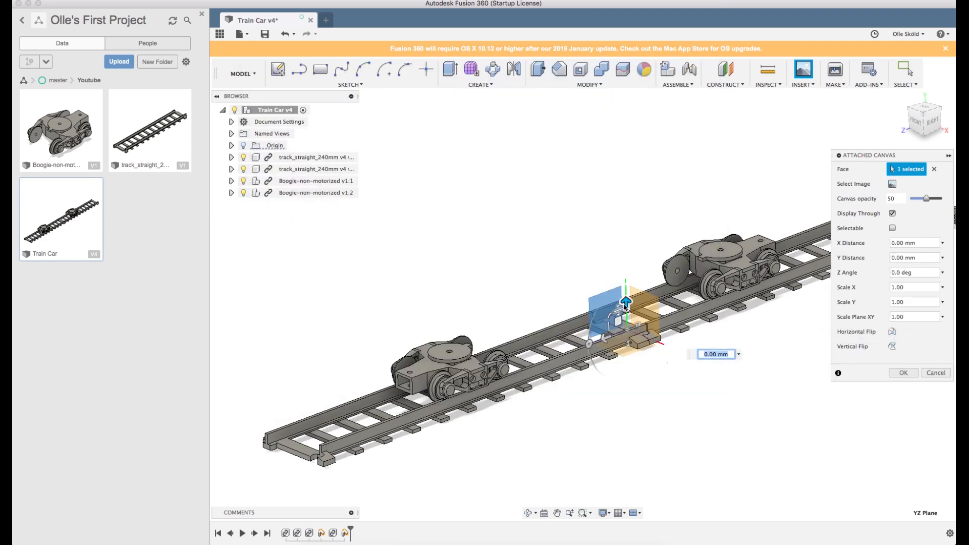
pyautogui.moveTo(625, 306); pyautogui.dragTo(698, 290)
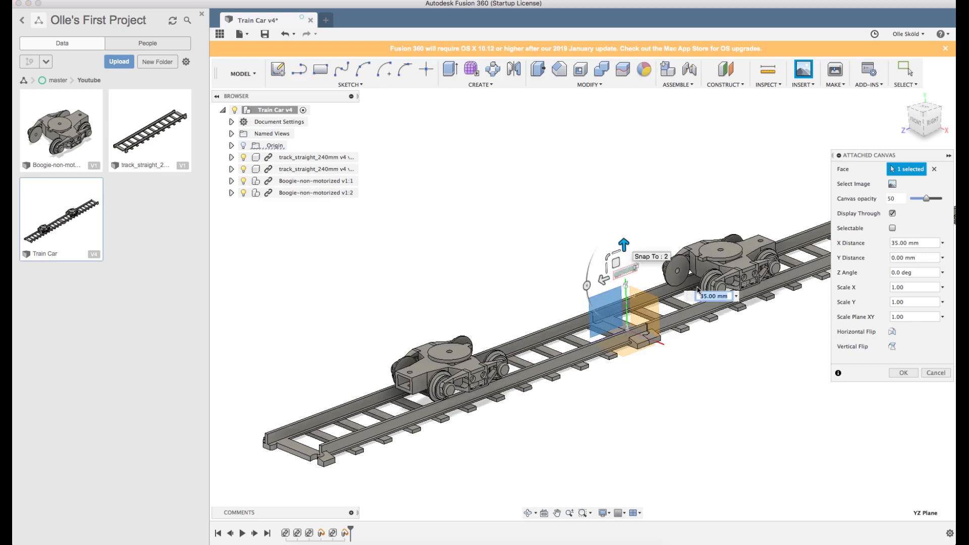
pyautogui.click(904, 373)
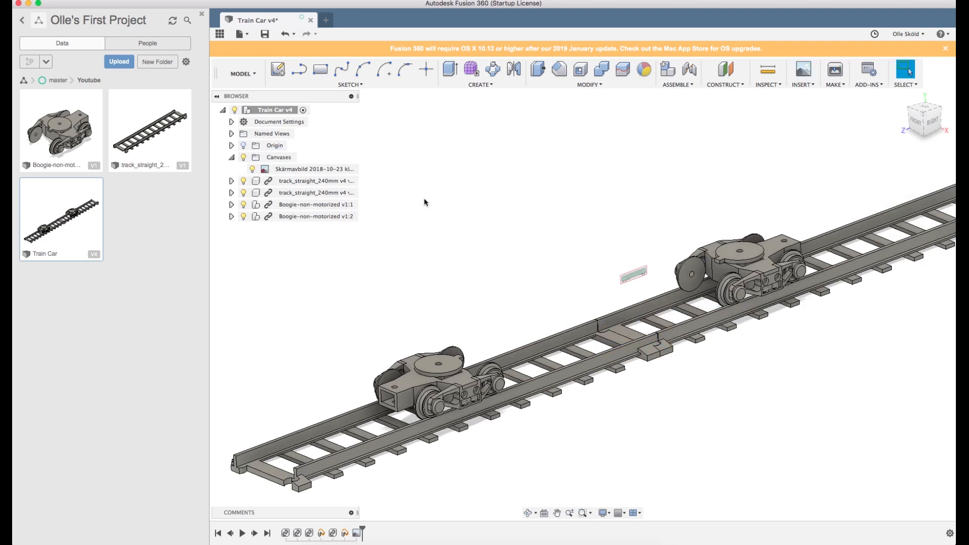
# Calibrate the canvas to 200 mm between the first wheel centres of the two pictured bogies, seen from the right view.
pyautogui.rightClick(302, 169)
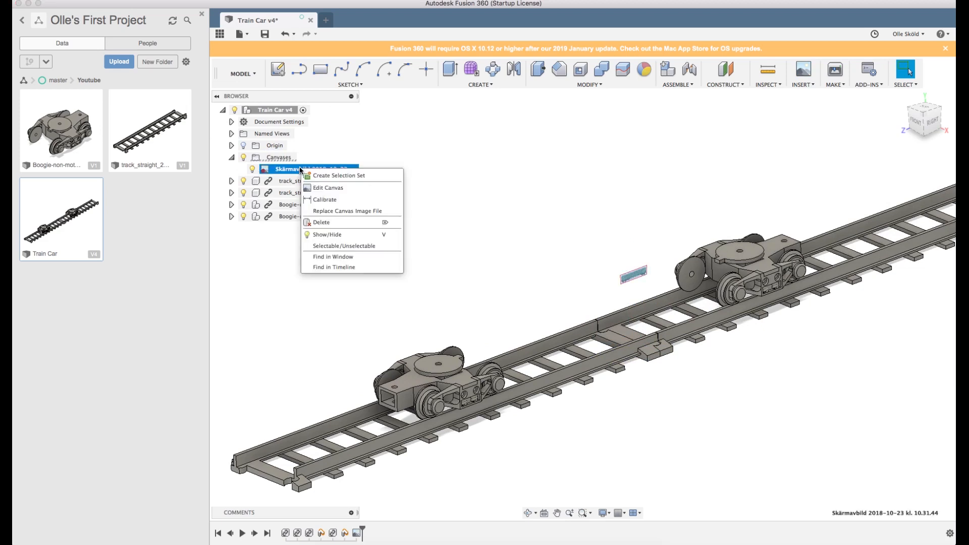
pyautogui.click(325, 200)
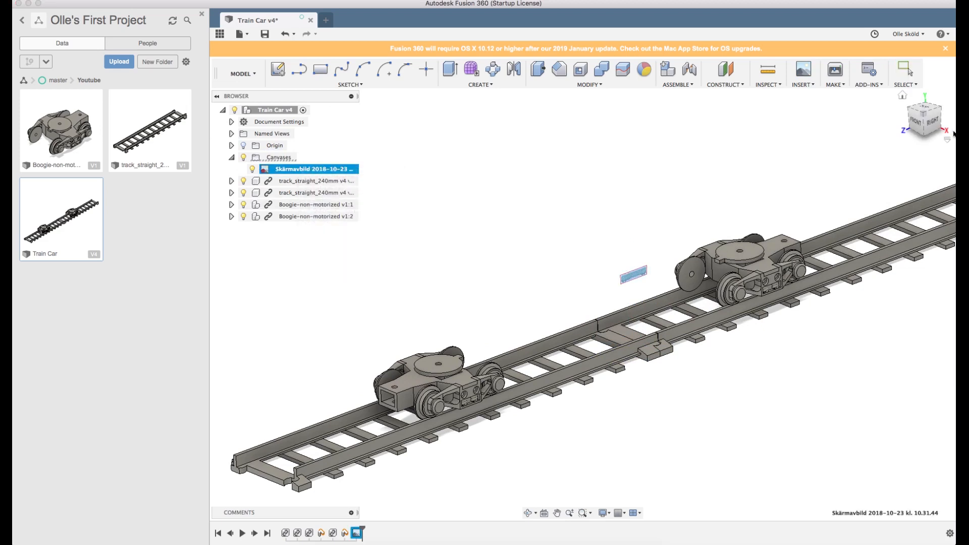
pyautogui.click(933, 121)
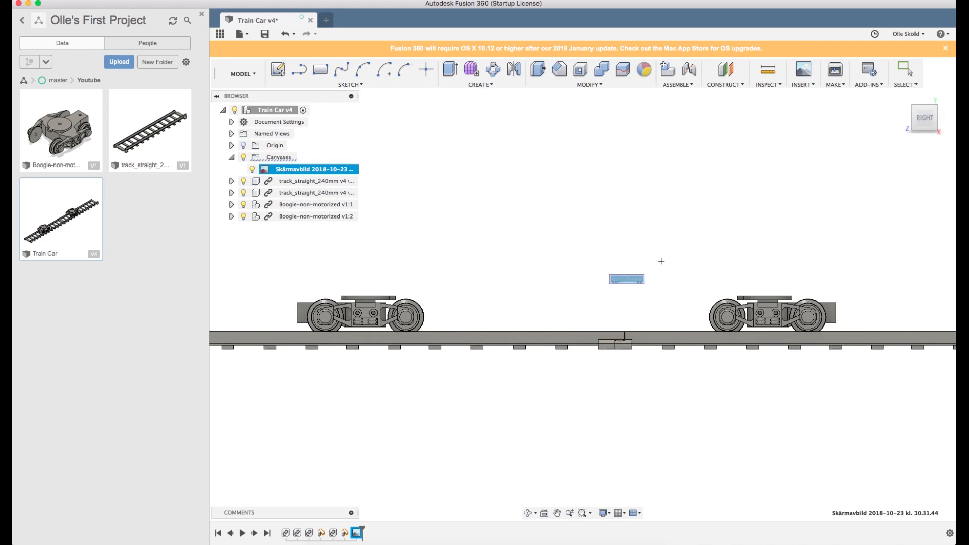
pyautogui.scroll(2, 661, 261)
pyautogui.scroll(10, 661, 261)
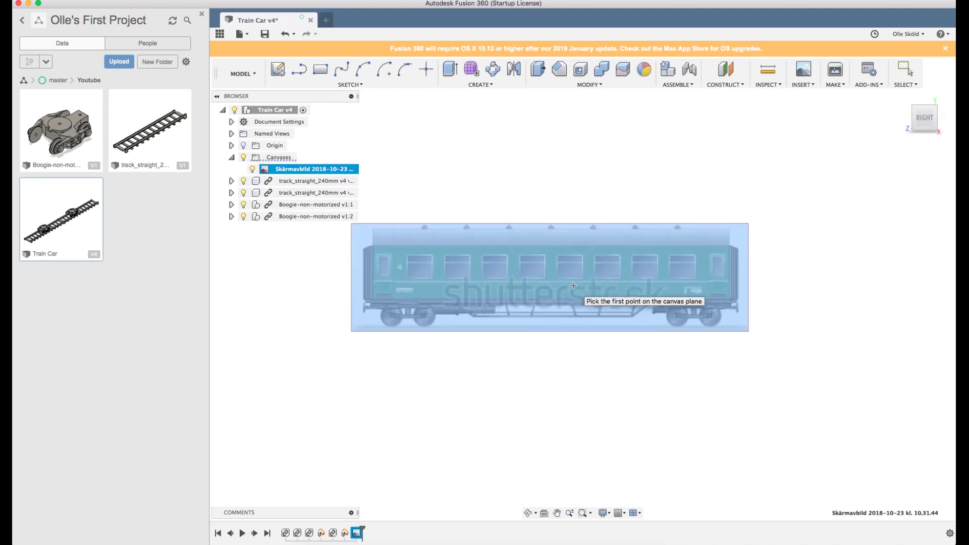
pyautogui.click(201, 14)
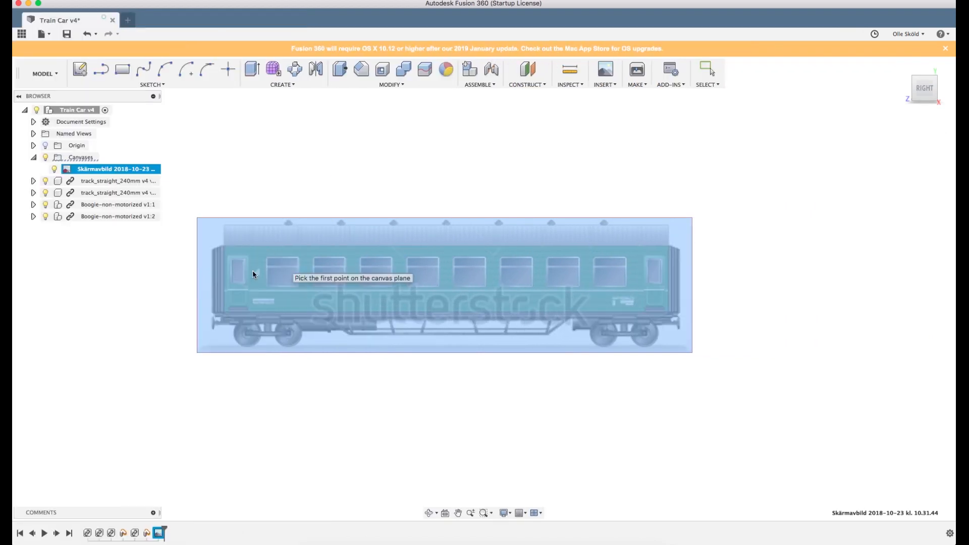
pyautogui.scroll(2, 252, 271)
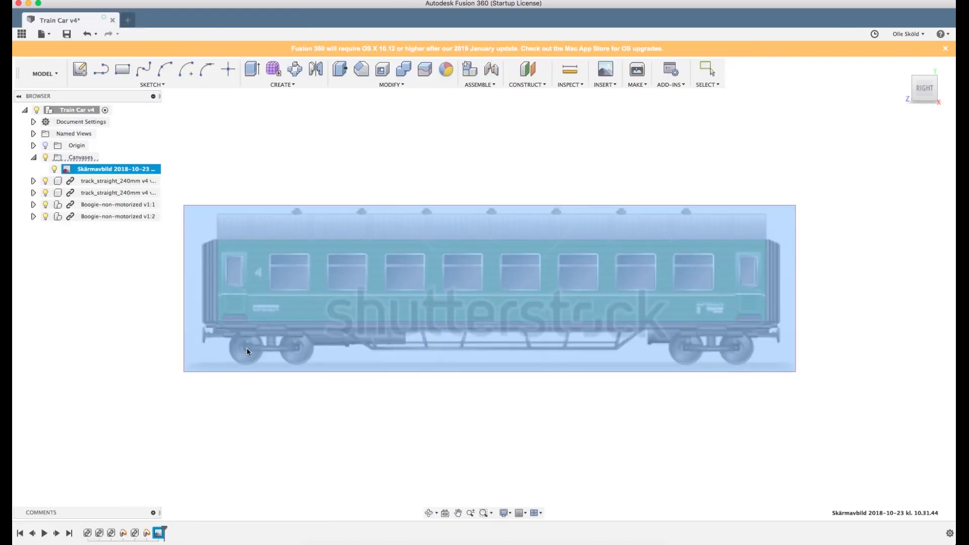
pyautogui.click(247, 349)
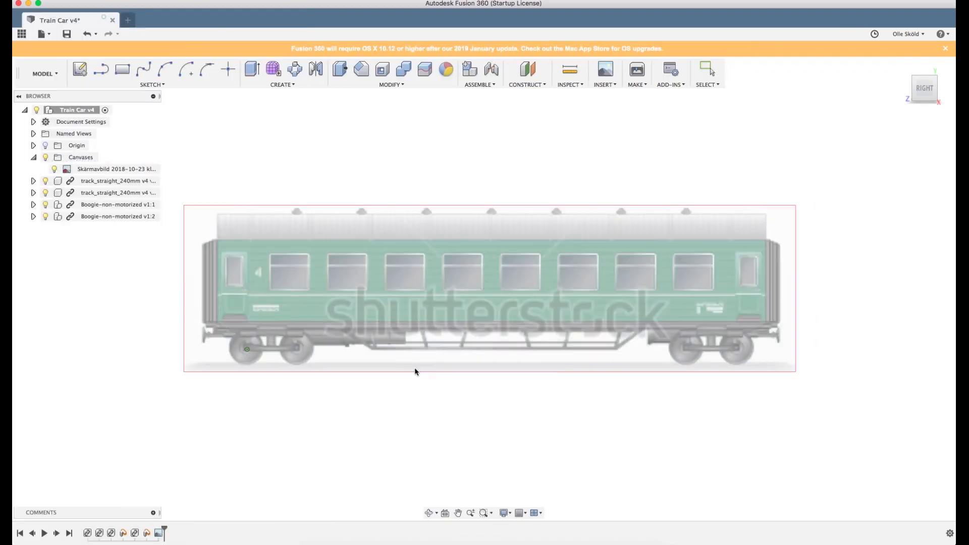
pyautogui.click(686, 348)
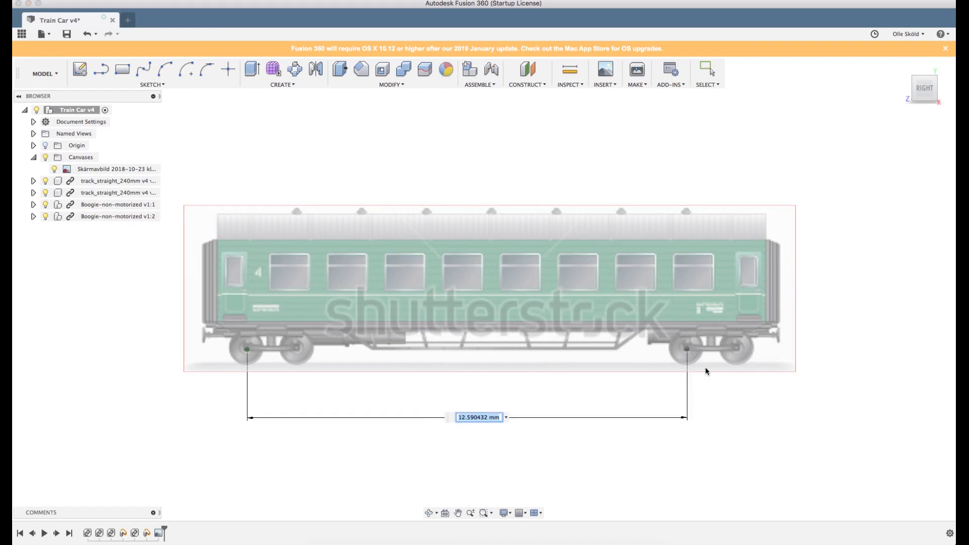
pyautogui.write('200')
pyautogui.press('Return')
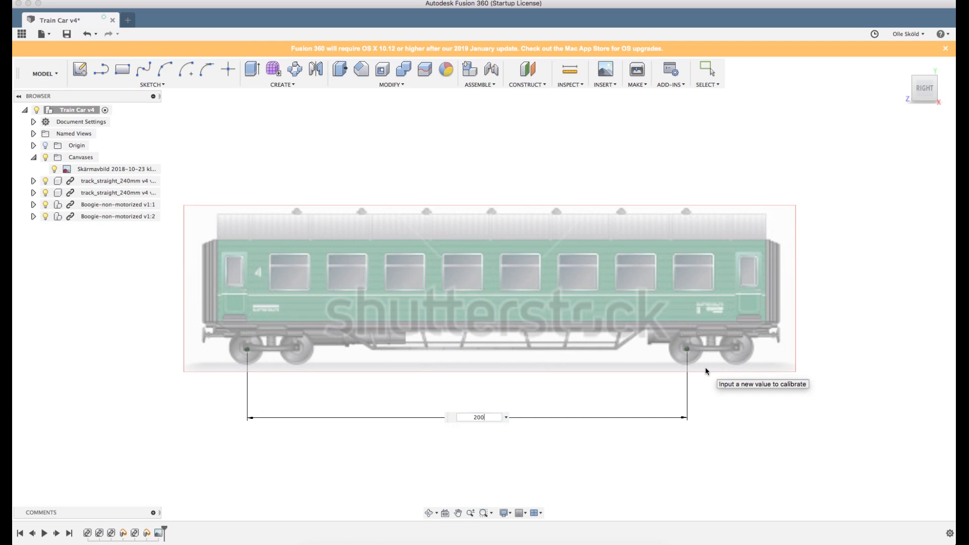
# Edit the canvas position to X 12.547 mm and Y 28.046 mm, lining the pictured car up over the modelled bogies.
pyautogui.scroll(-5, 568, 344)
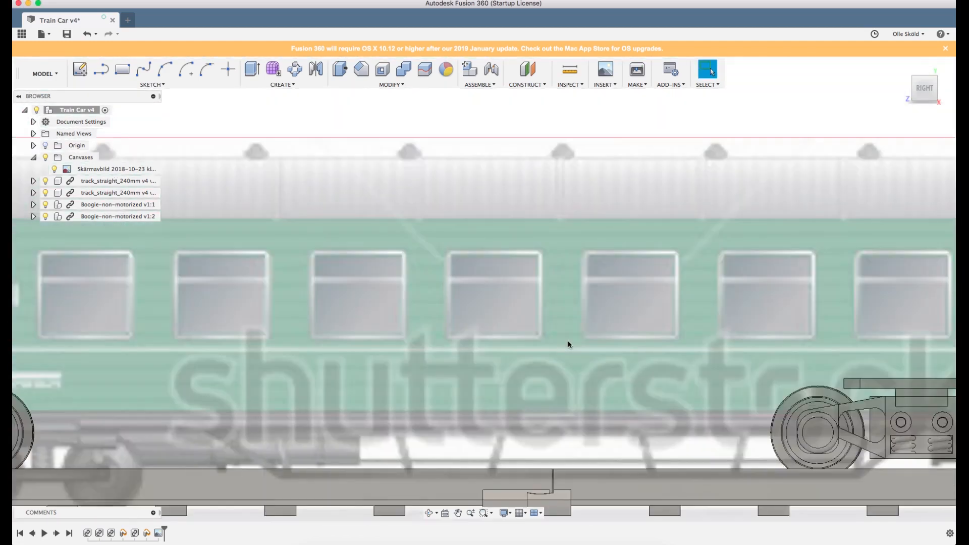
pyautogui.scroll(-5, 568, 343)
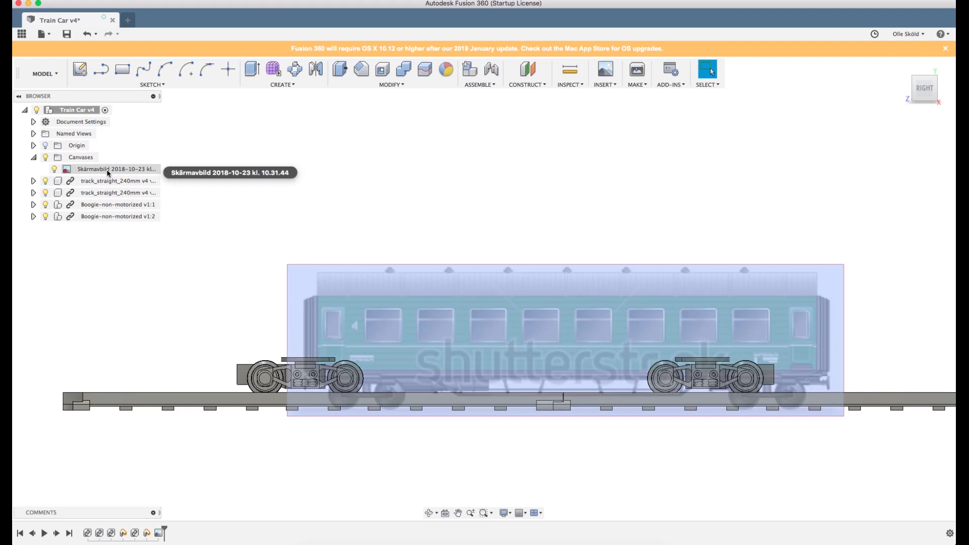
pyautogui.rightClick(108, 171)
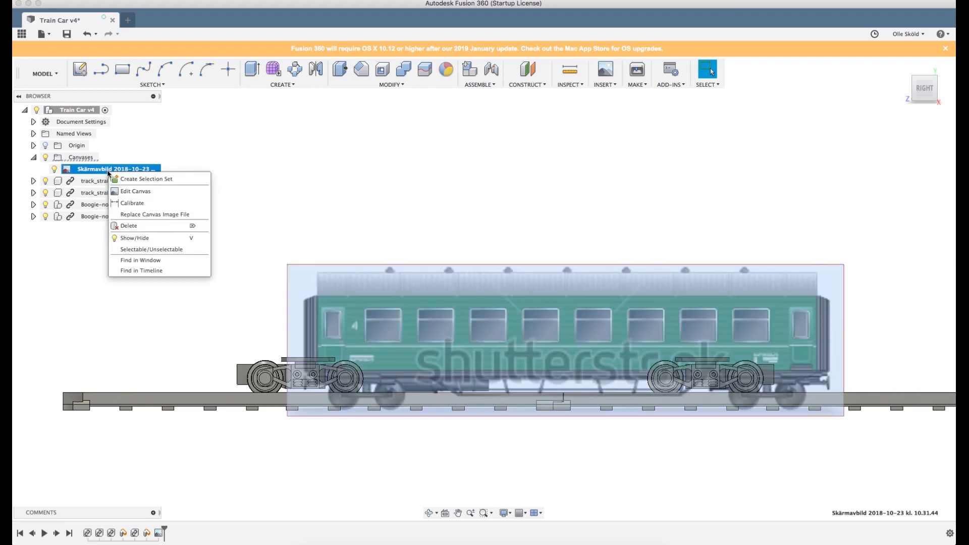
pyautogui.click(135, 192)
pyautogui.moveTo(548, 319); pyautogui.dragTo(498, 304)
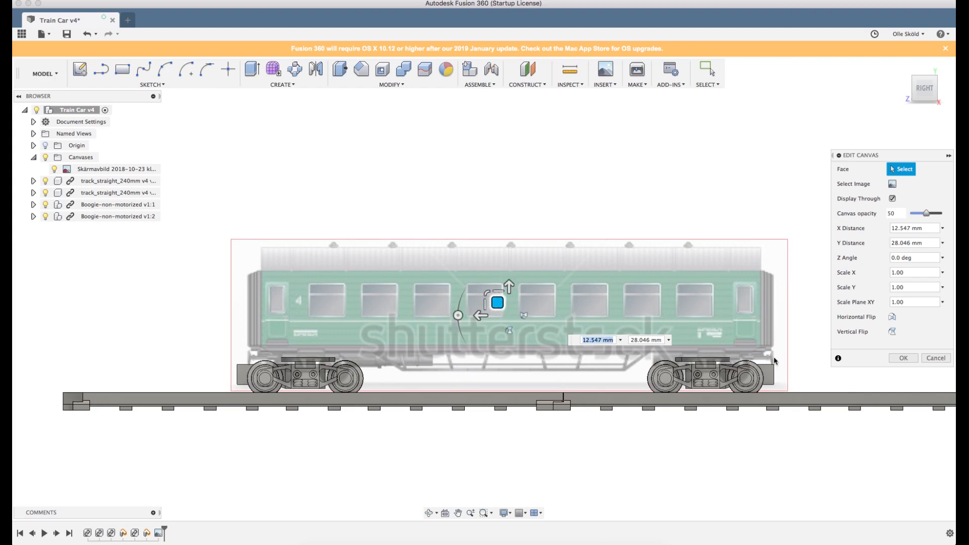
pyautogui.click(936, 358)
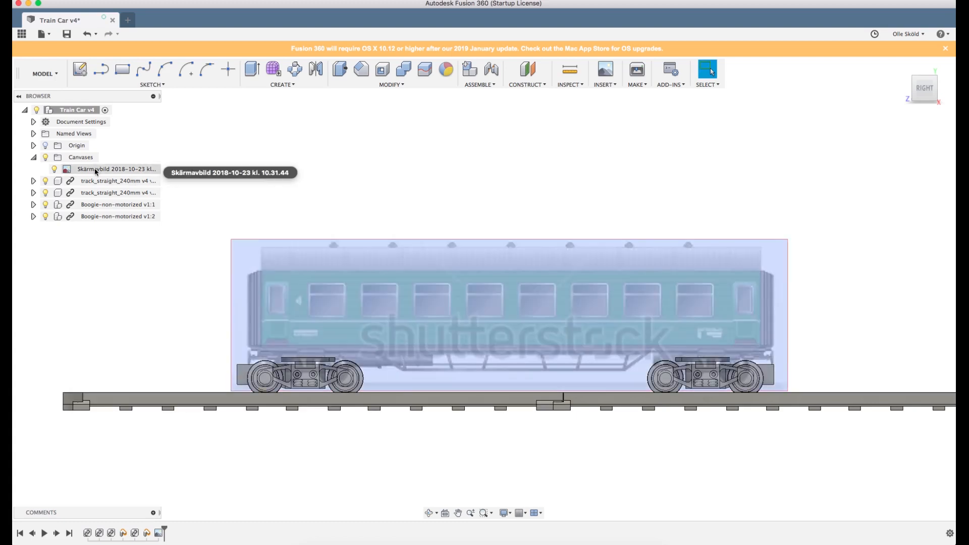
# Start recalibrating the canvas with the first point on the outermost left wheel's centre in the image.
pyautogui.rightClick(96, 172)
pyautogui.click(112, 202)
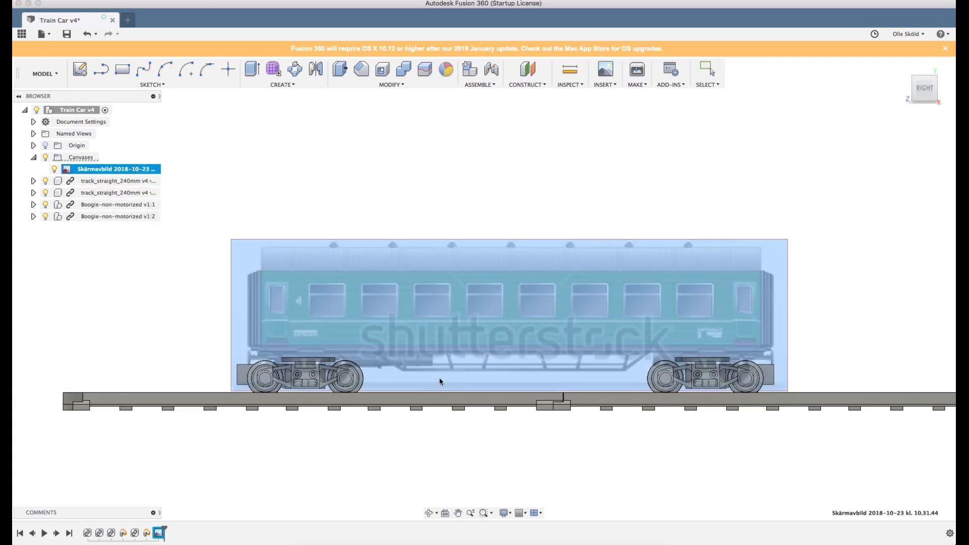
pyautogui.scroll(10, 439, 377)
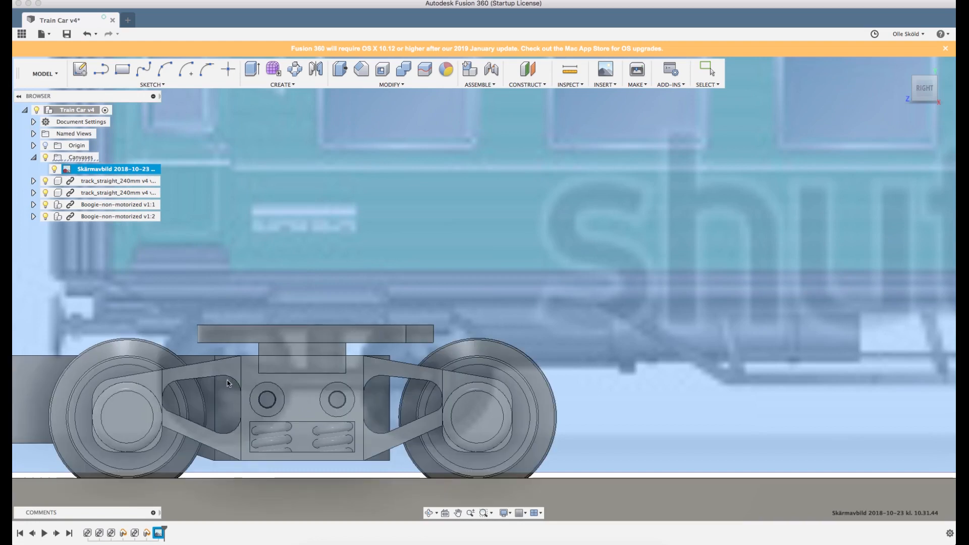
pyautogui.click(227, 380)
pyautogui.scroll(-5, 160, 380)
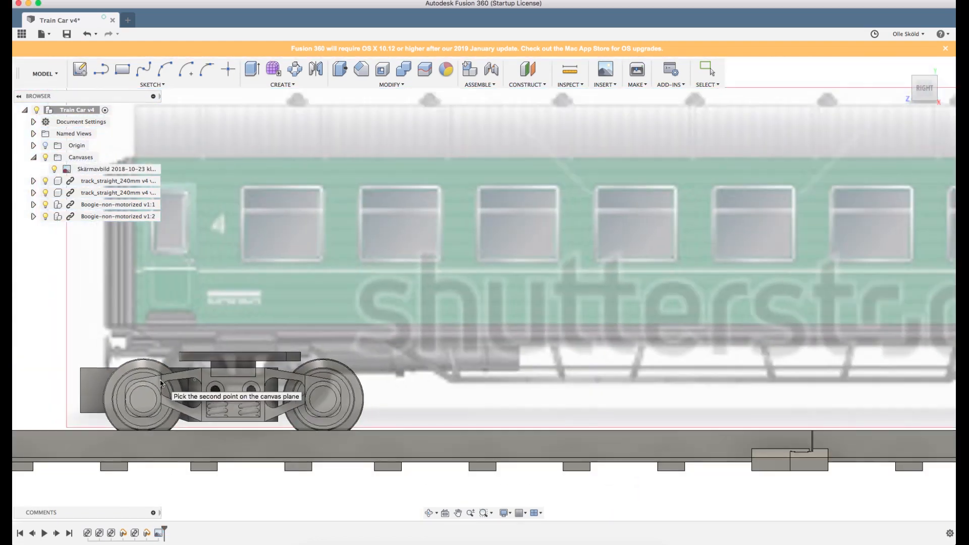
pyautogui.scroll(-5, 160, 382)
pyautogui.scroll(8, 631, 391)
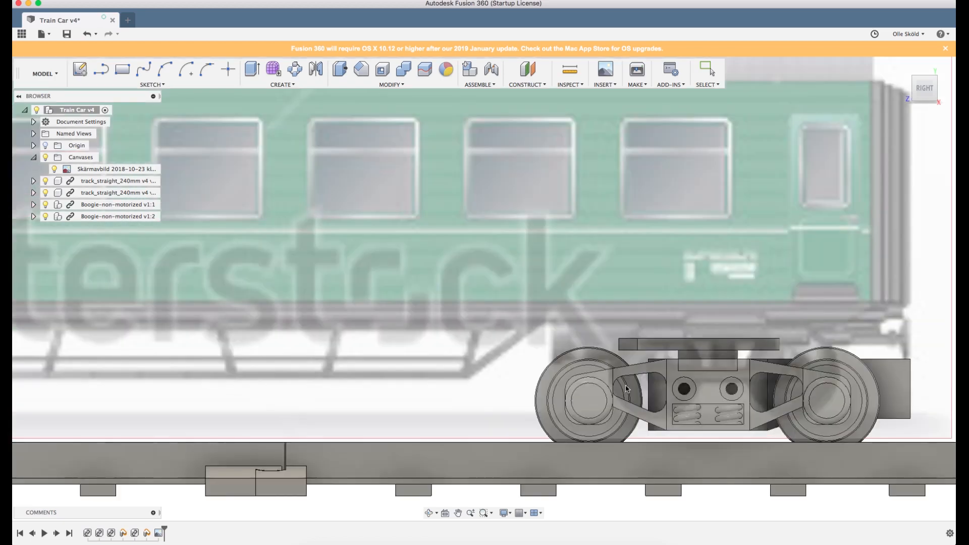
pyautogui.scroll(3, 626, 389)
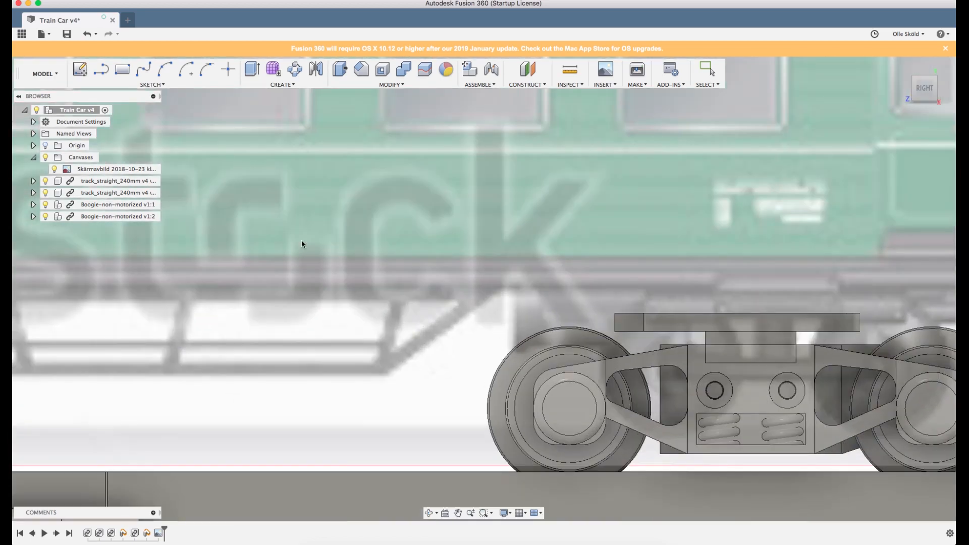
# Hide both track sections and both bogies and place the second calibration point on the first wheel centre of the right-hand pictured bogie.
pyautogui.click(45, 182)
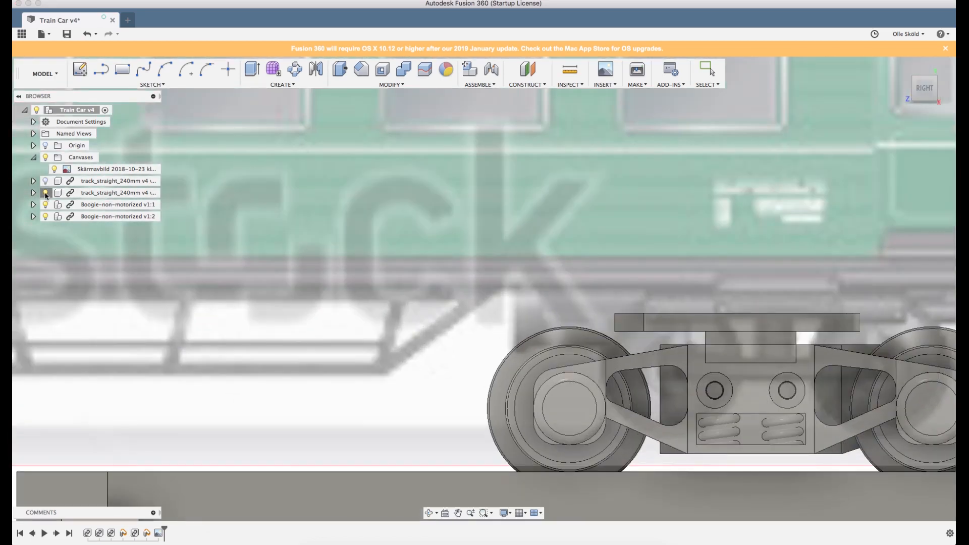
pyautogui.click(45, 193)
pyautogui.click(46, 205)
pyautogui.click(48, 216)
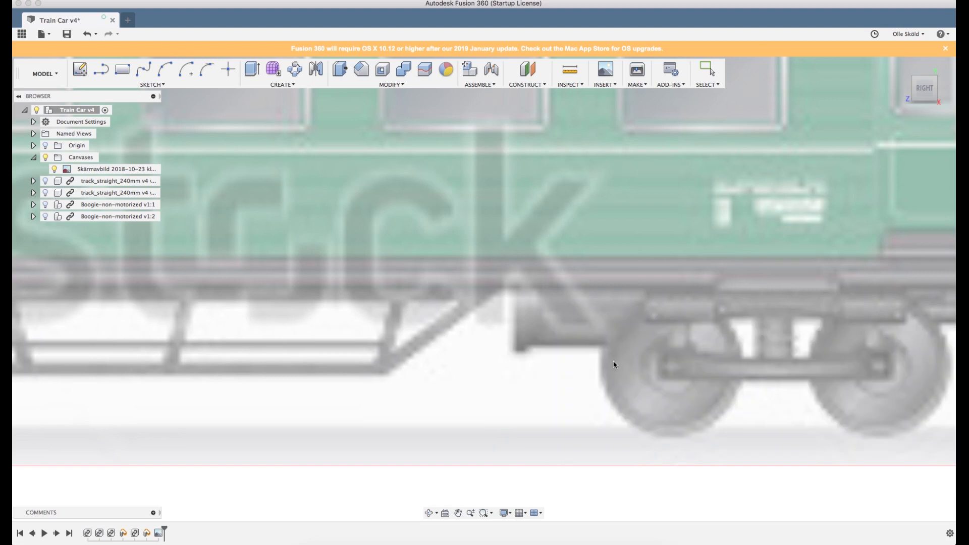
pyautogui.click(671, 370)
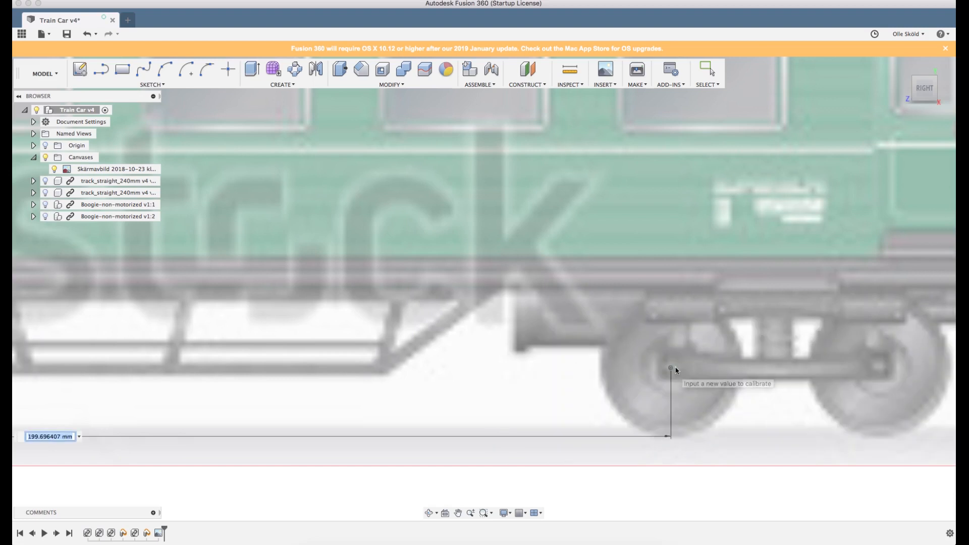
# Show both track sections and both modelled bogies again while the canvas calibration is open.
pyautogui.scroll(-5, 671, 370)
pyautogui.scroll(-3, 677, 371)
pyautogui.scroll(2, 381, 335)
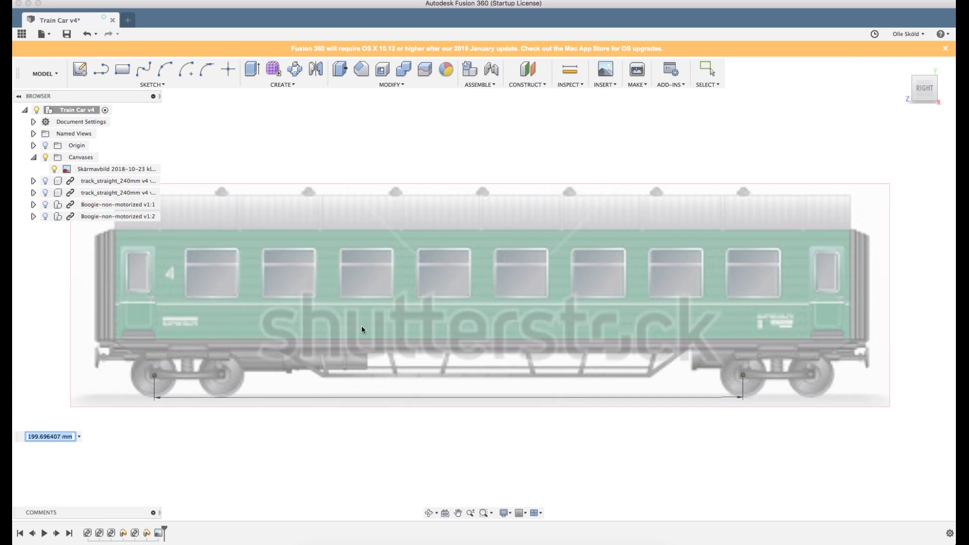
pyautogui.click(45, 181)
pyautogui.click(44, 192)
pyautogui.click(45, 204)
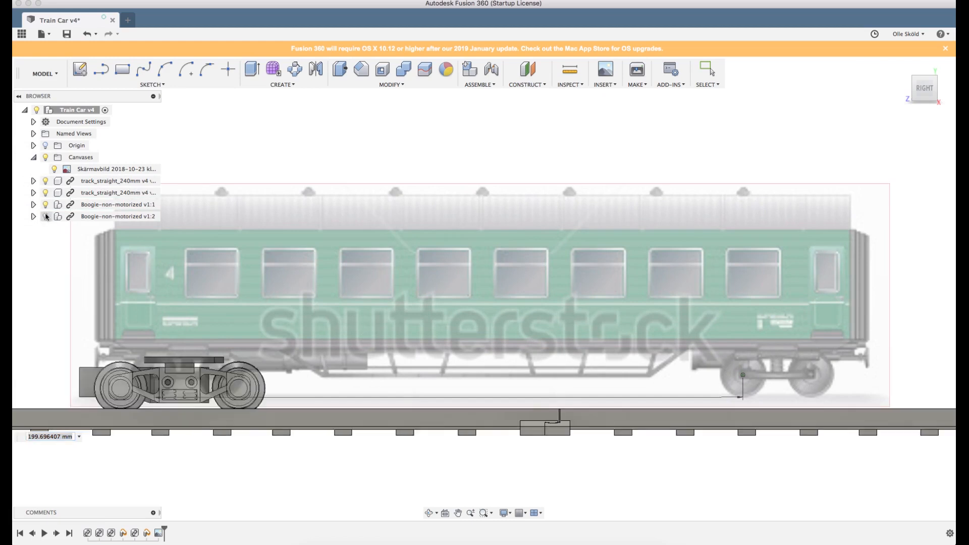
pyautogui.click(45, 216)
# Try calibrating the canvas distance to 240 mm, compare the pictured car with the bogies, and undo the calibration.
pyautogui.click(37, 438)
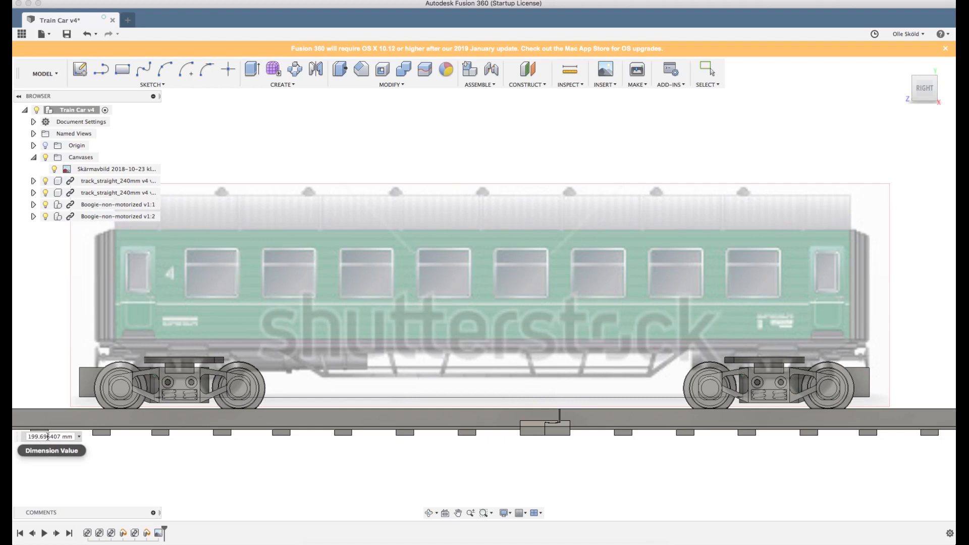
pyautogui.moveTo(61, 438); pyautogui.dragTo(13, 433)
pyautogui.write('2')
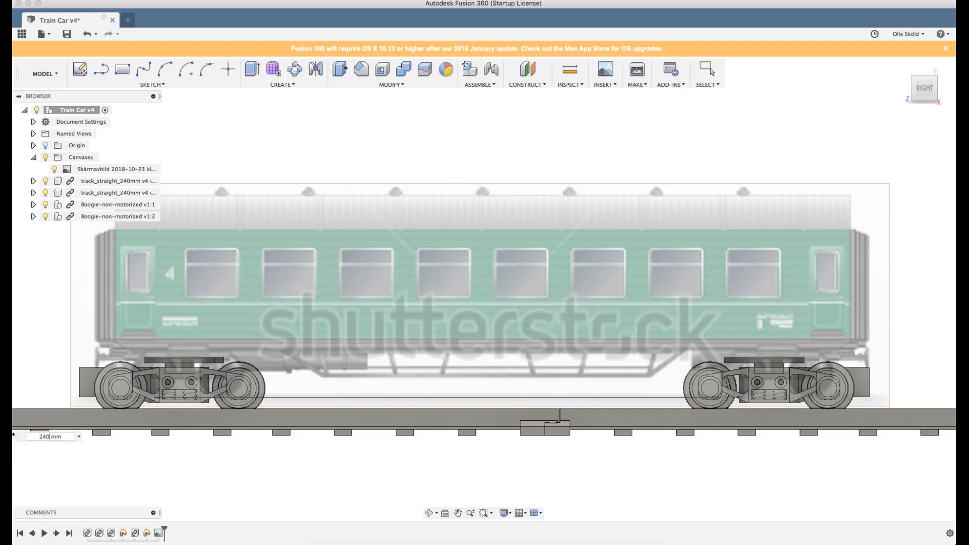
pyautogui.write('40')
pyautogui.press('Return')
pyautogui.scroll(-5, 283, 443)
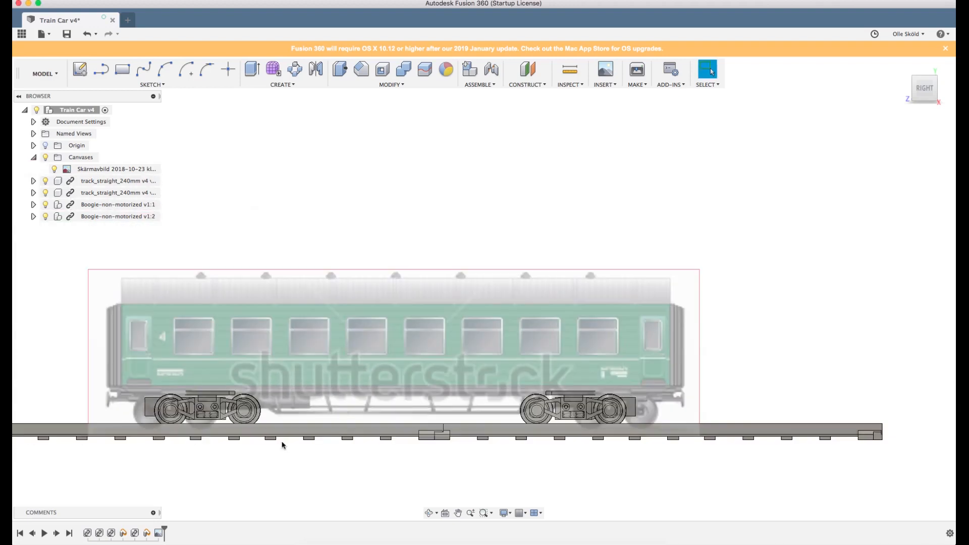
pyautogui.scroll(2, 273, 428)
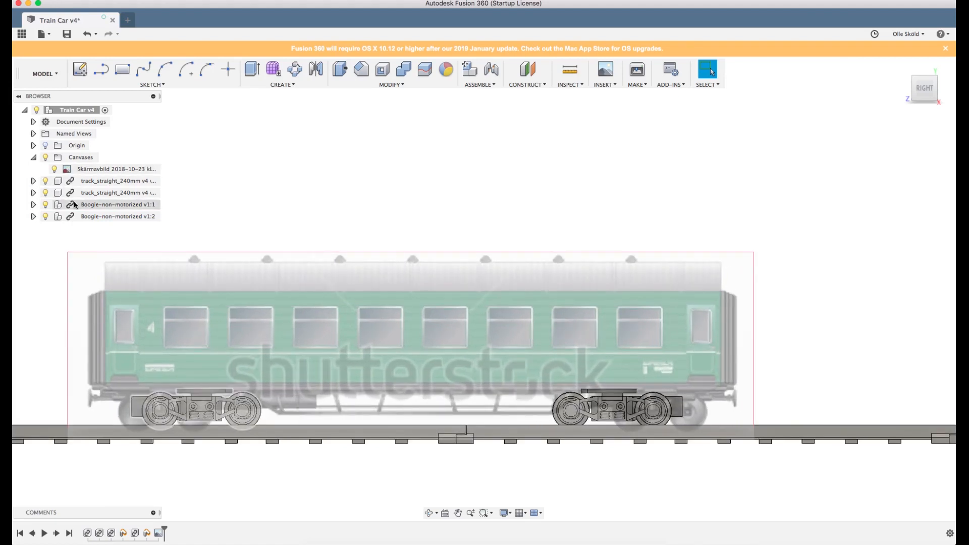
pyautogui.press('super+z')
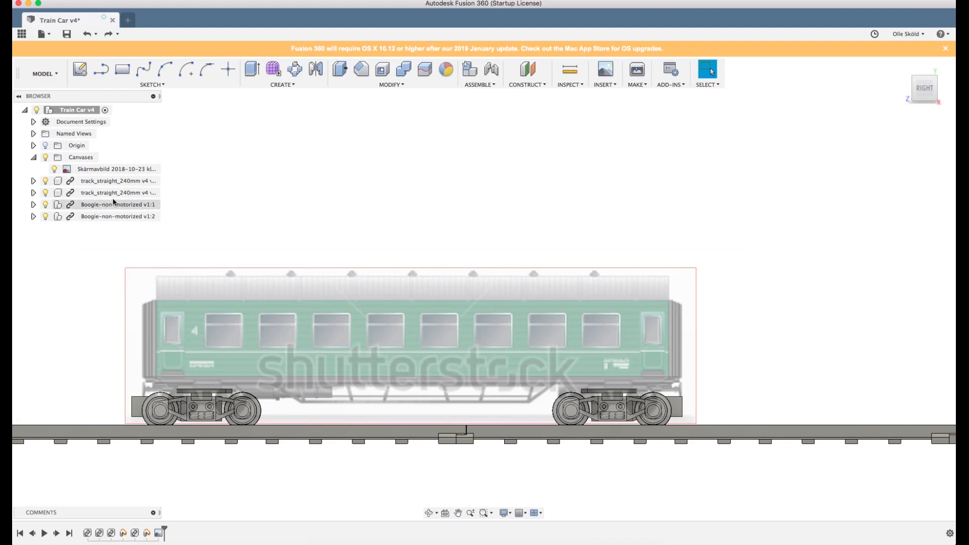
# Hide both track sections and both bogies so that only the canvas is displayed.
pyautogui.rightClick(101, 169)
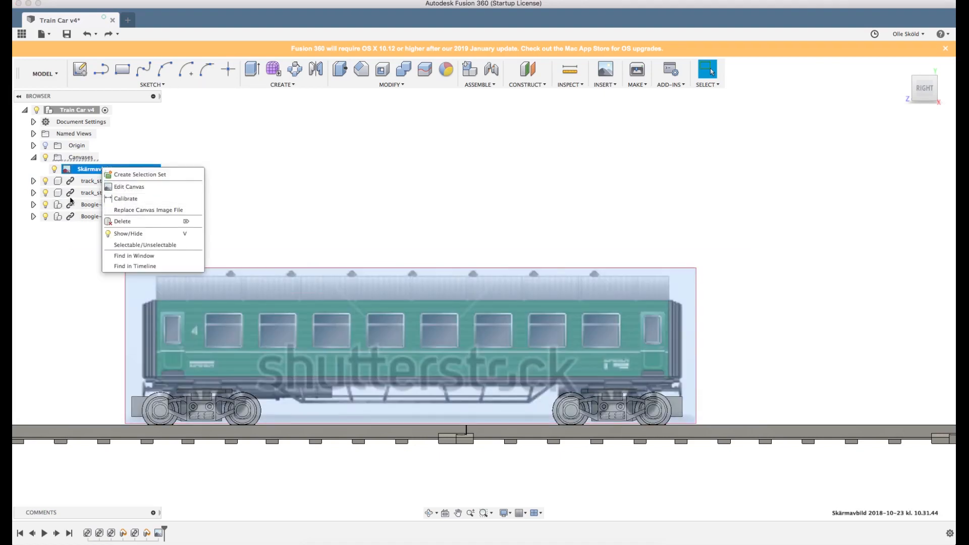
pyautogui.click(68, 250)
pyautogui.click(46, 183)
pyautogui.click(46, 193)
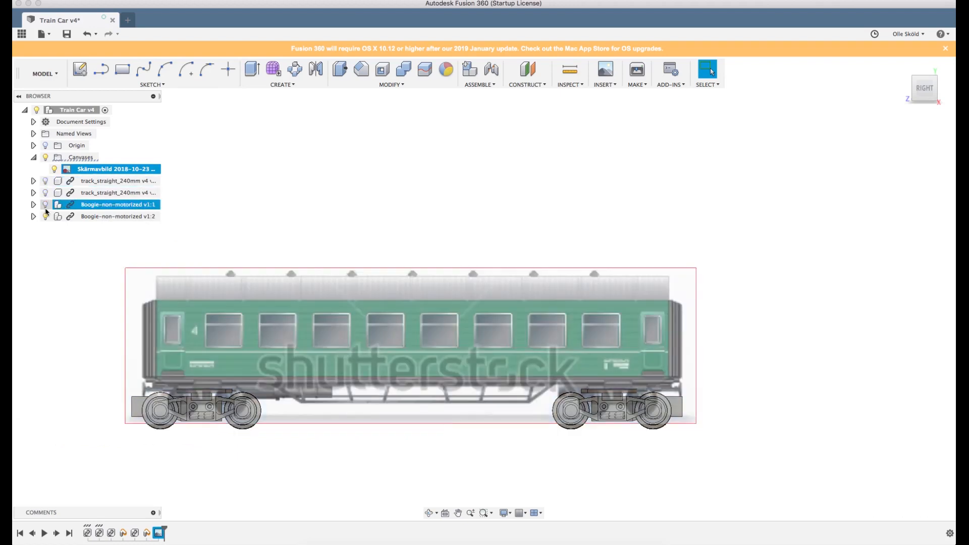
pyautogui.click(45, 204)
pyautogui.click(46, 216)
# Calibrate the canvas to 220 mm between the first wheel centres of the two pictured bogies.
pyautogui.rightClick(80, 171)
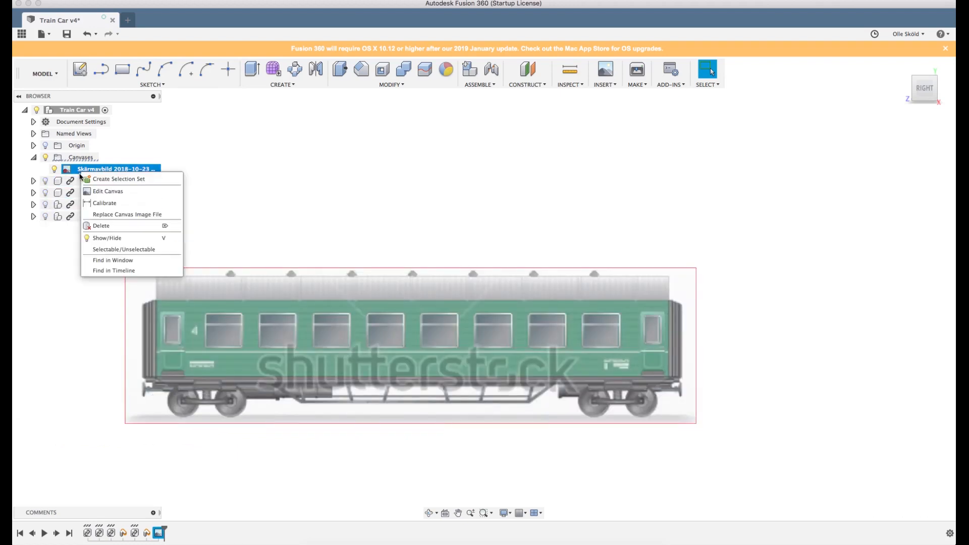
pyautogui.click(105, 203)
pyautogui.scroll(5, 187, 403)
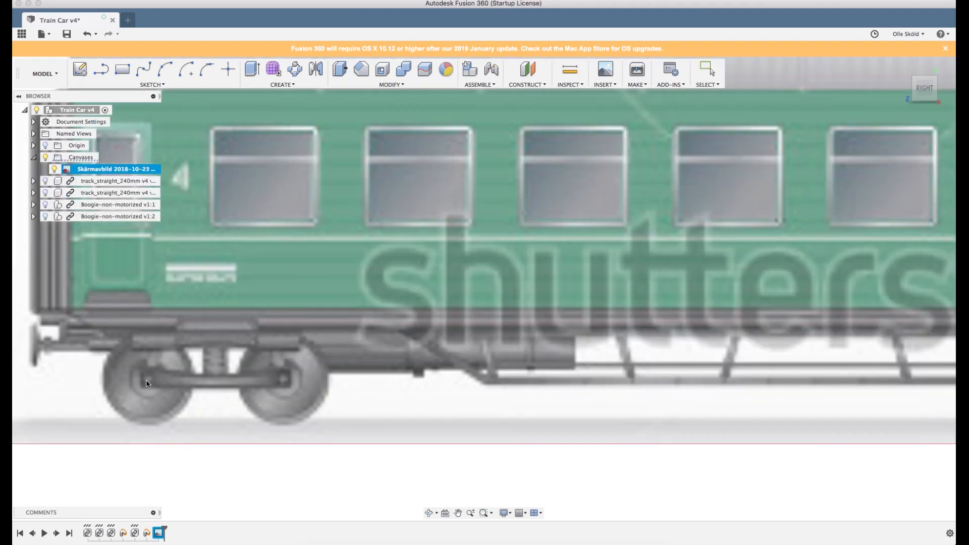
pyautogui.click(149, 382)
pyautogui.scroll(-5, 109, 387)
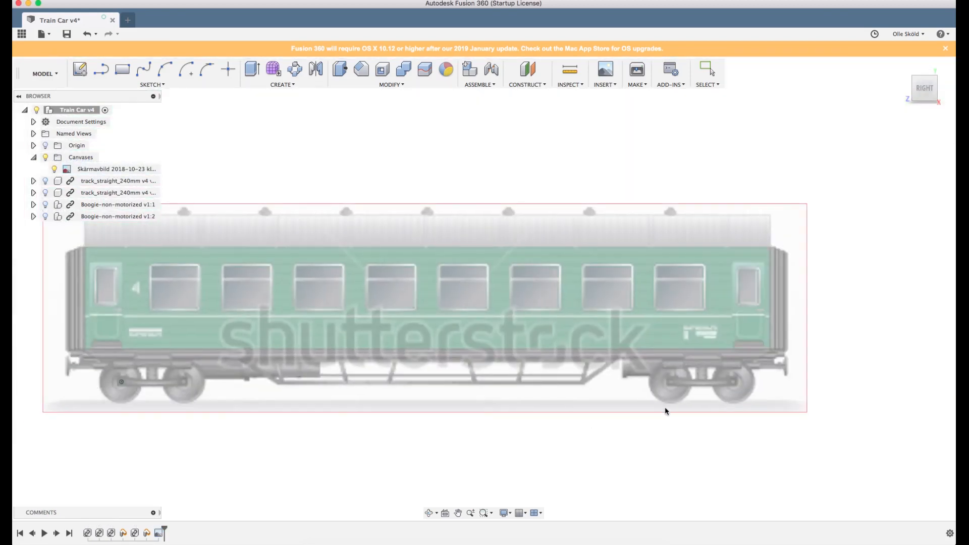
pyautogui.click(671, 382)
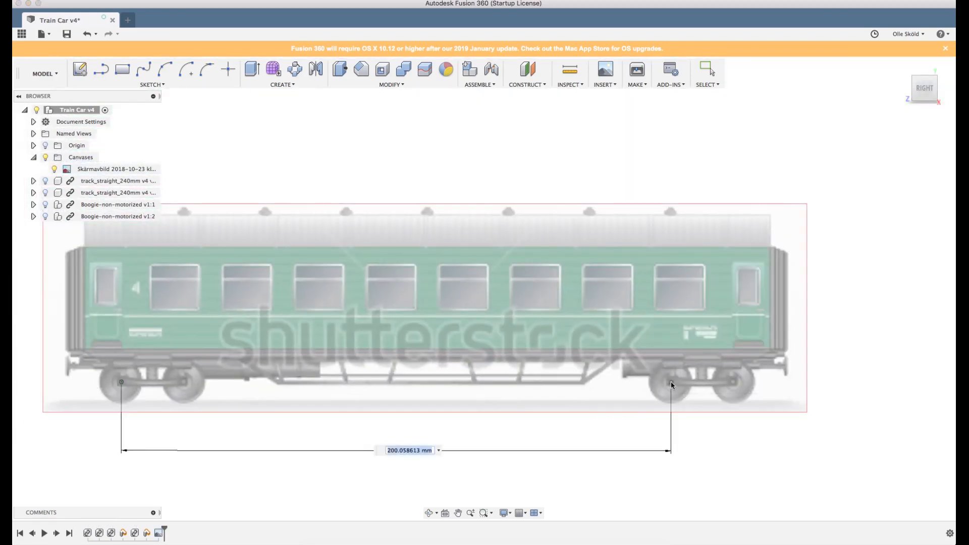
pyautogui.write('220')
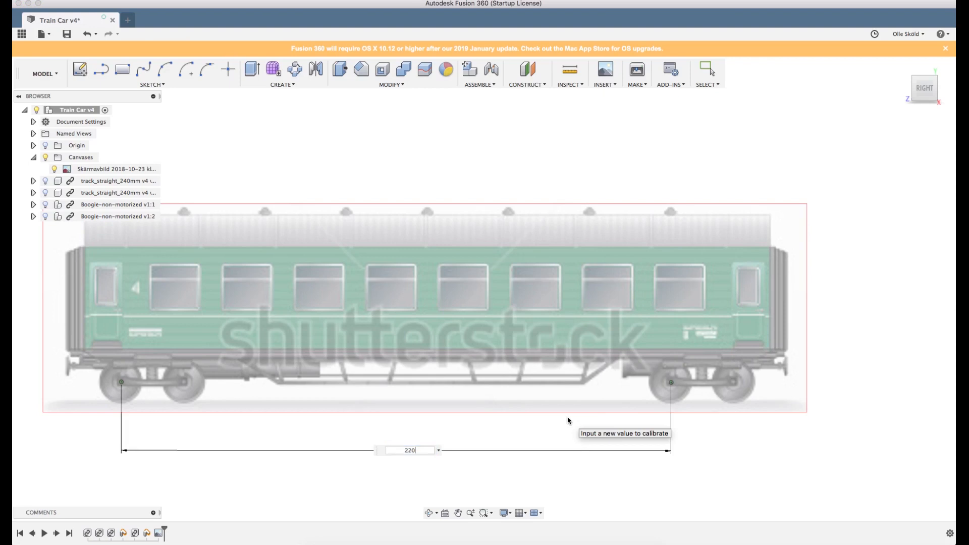
pyautogui.press('Return')
# Turn the visibility of both track sections and both bogies back on over the recalibrated canvas.
pyautogui.click(45, 181)
pyautogui.click(44, 193)
pyautogui.click(45, 204)
pyautogui.click(45, 217)
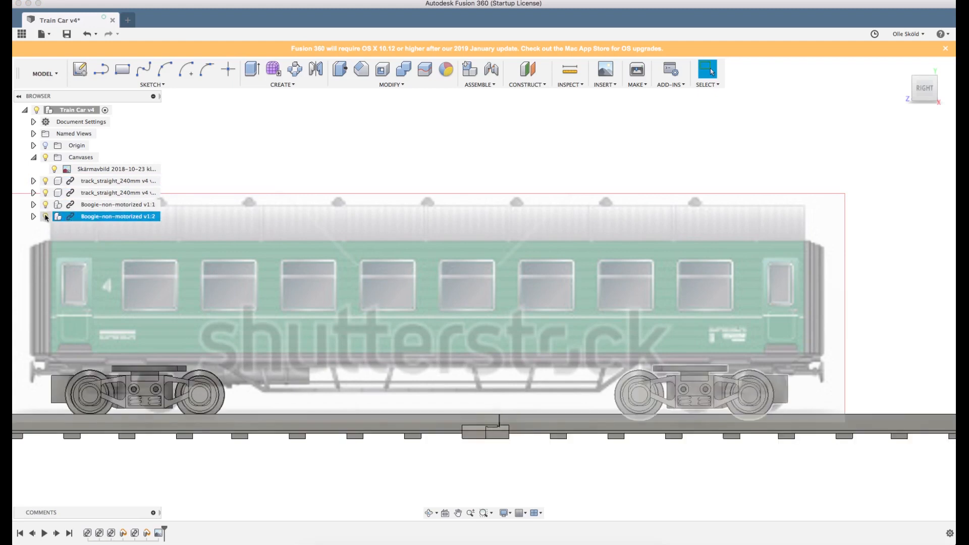
pyautogui.scroll(-2, 451, 271)
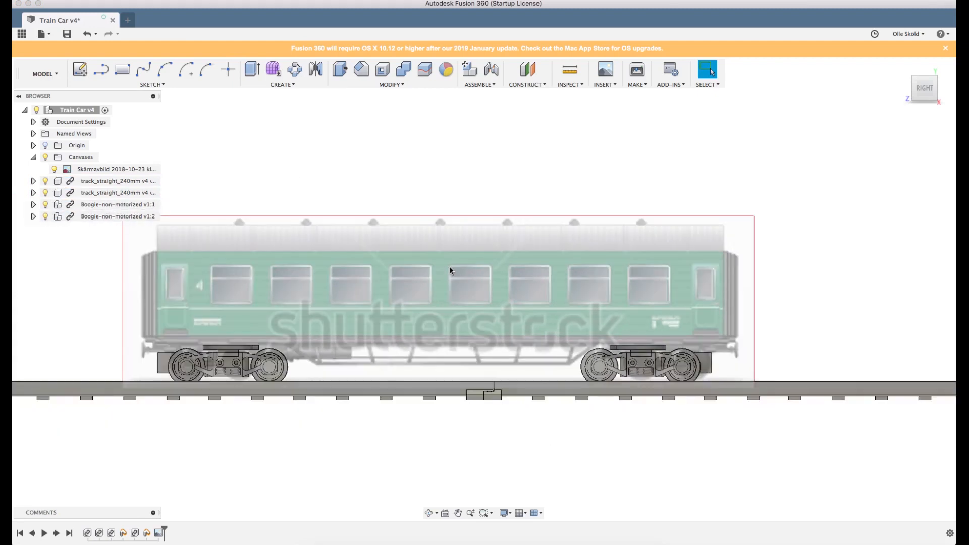
# Edit the canvas position to X -1.67 mm and Y 2.863 mm, centring the pictured car over the modelled bogies.
pyautogui.rightClick(99, 170)
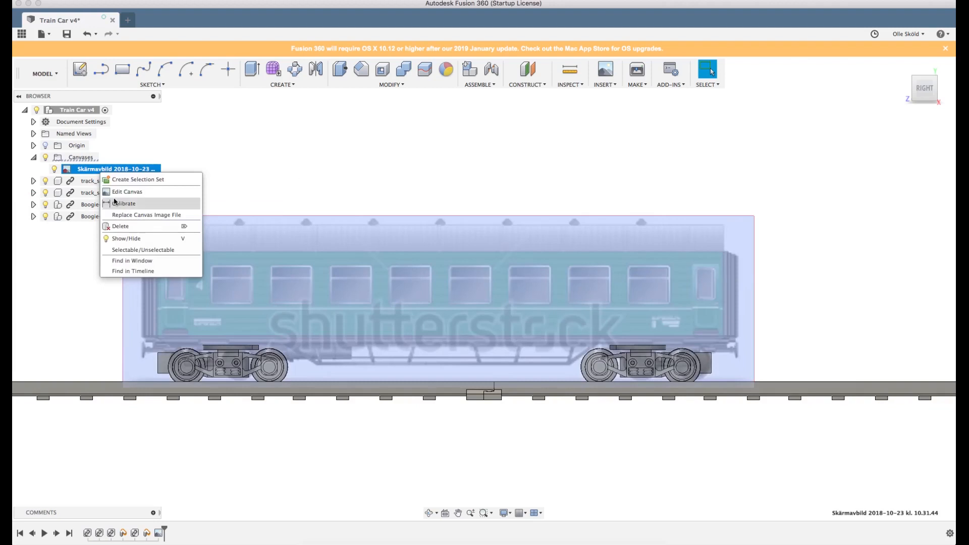
pyautogui.click(126, 192)
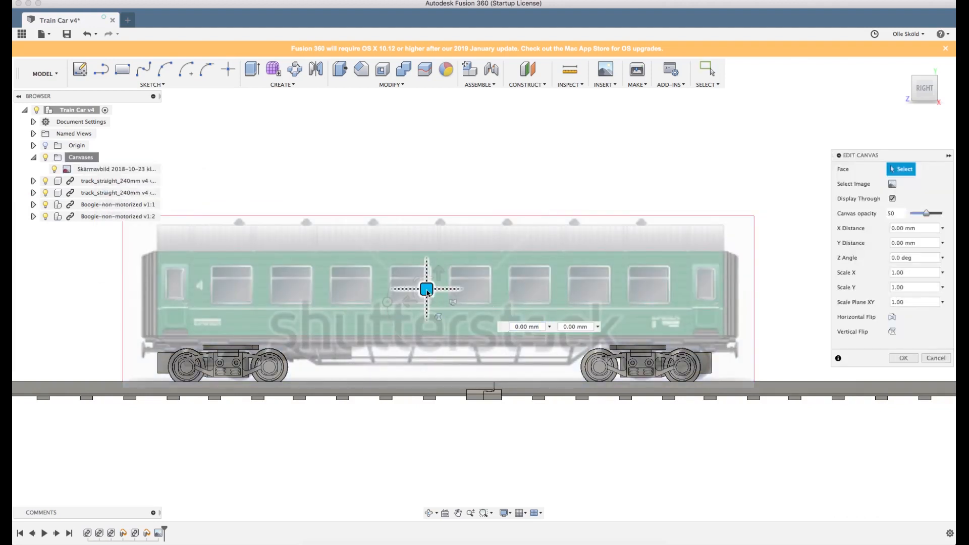
pyautogui.moveTo(424, 290); pyautogui.dragTo(421, 295)
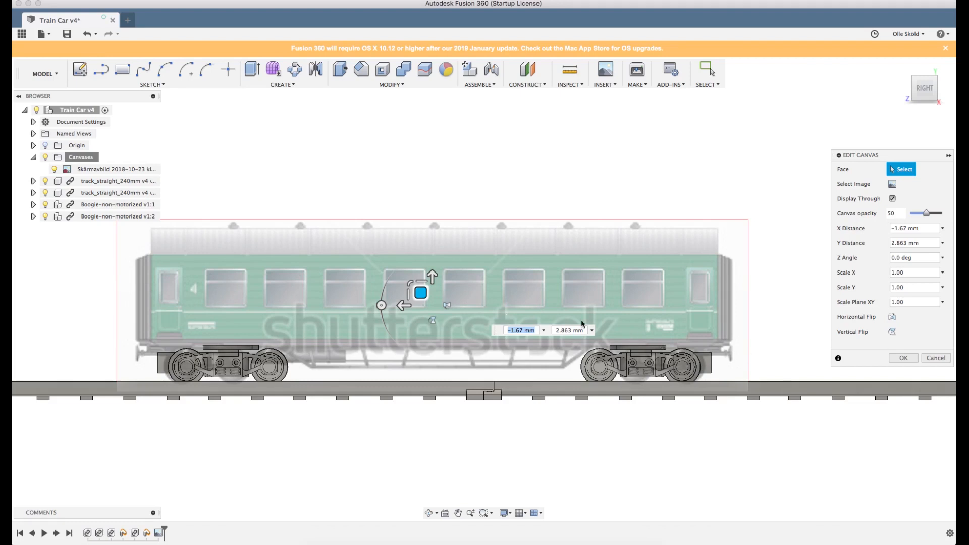
pyautogui.click(903, 358)
pyautogui.moveTo(640, 268)
pyautogui.keyDown('shift'); pyautogui.mouseDown(button='middle')
pyautogui.moveTo(657, 274)
pyautogui.moveTo(656, 294)
pyautogui.moveTo(651, 267)
pyautogui.moveTo(651, 280)
pyautogui.mouseUp(button='middle'); pyautogui.keyUp('shift')
pyautogui.scroll(-3, 645, 254)
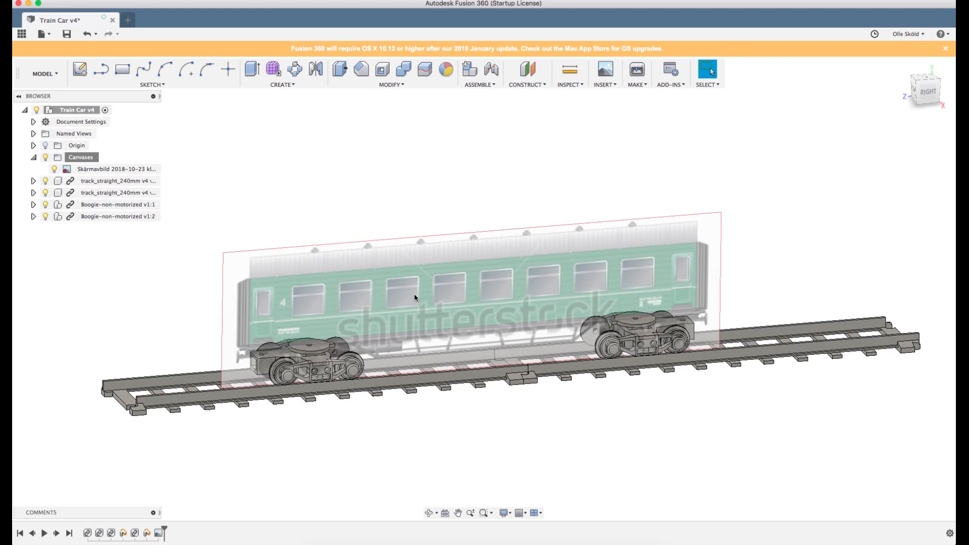
pyautogui.scroll(3, 417, 294)
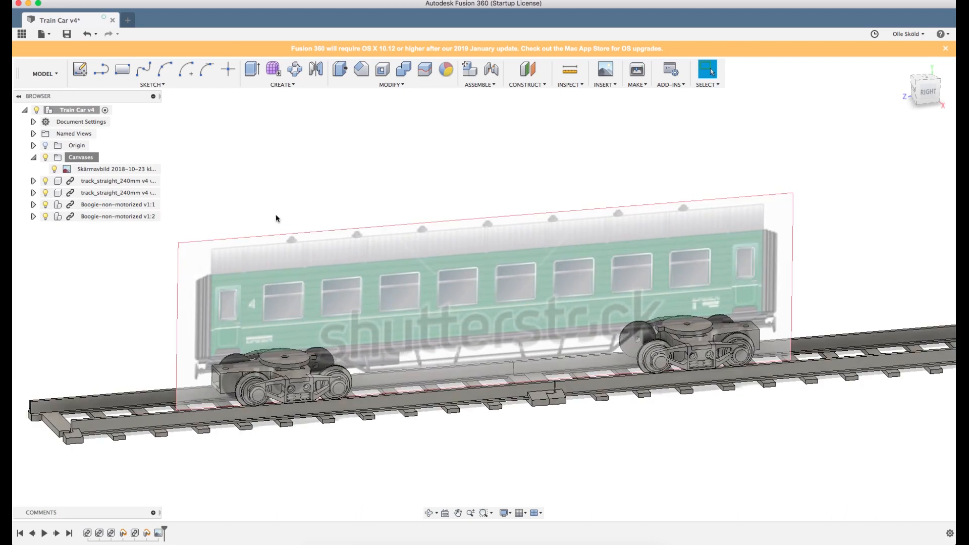
# Collapse the canvases folder and create a new component named Chassis under the Train Car assembly.
pyautogui.click(33, 157)
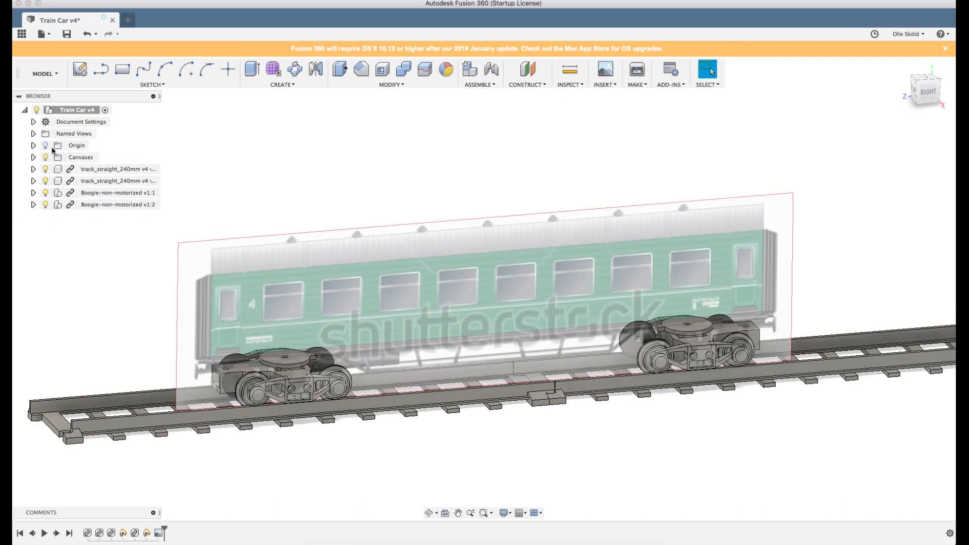
pyautogui.rightClick(76, 112)
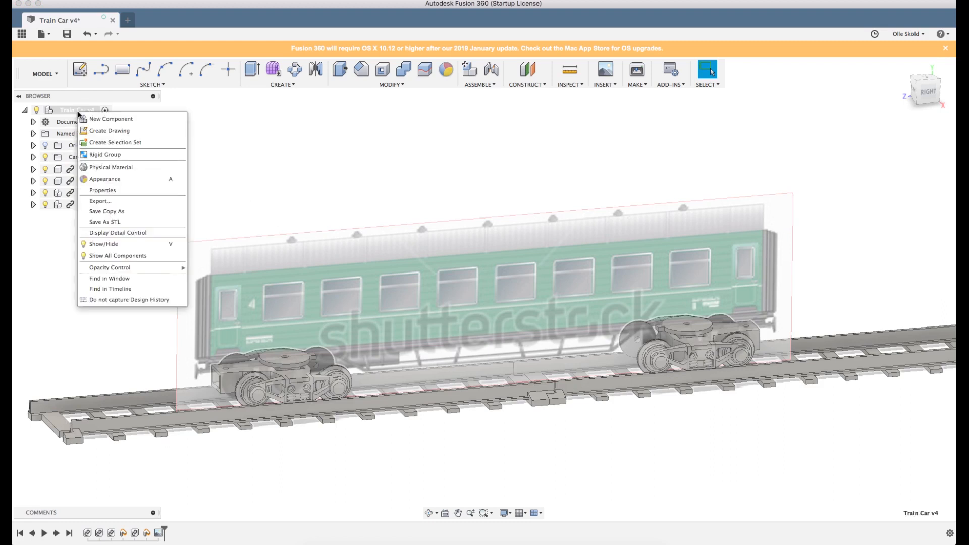
pyautogui.click(115, 118)
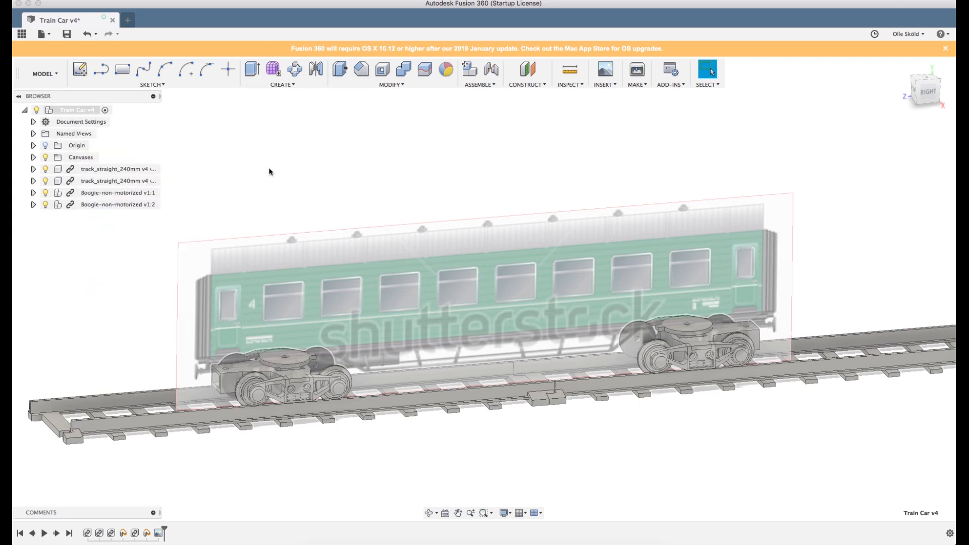
pyautogui.doubleClick(87, 217)
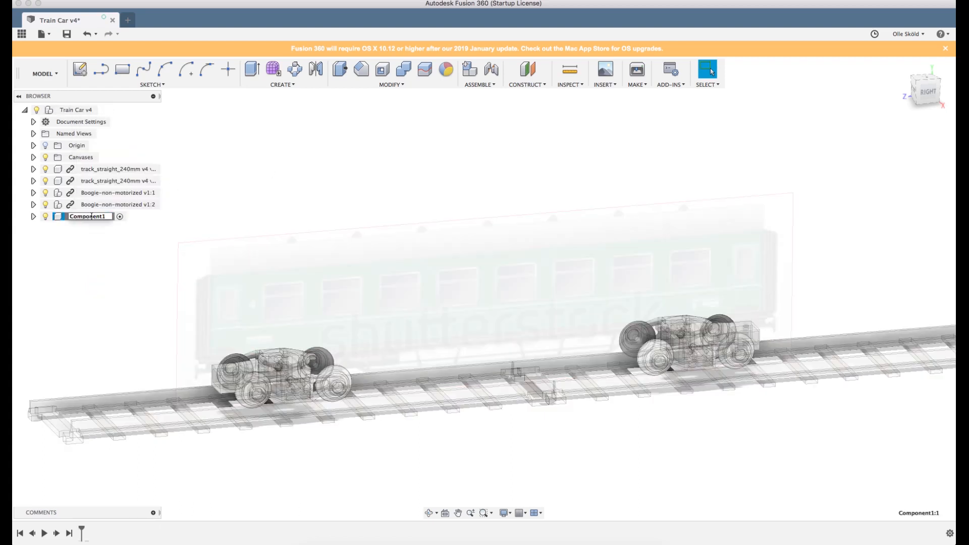
pyautogui.write('Chassis')
pyautogui.press('Return')
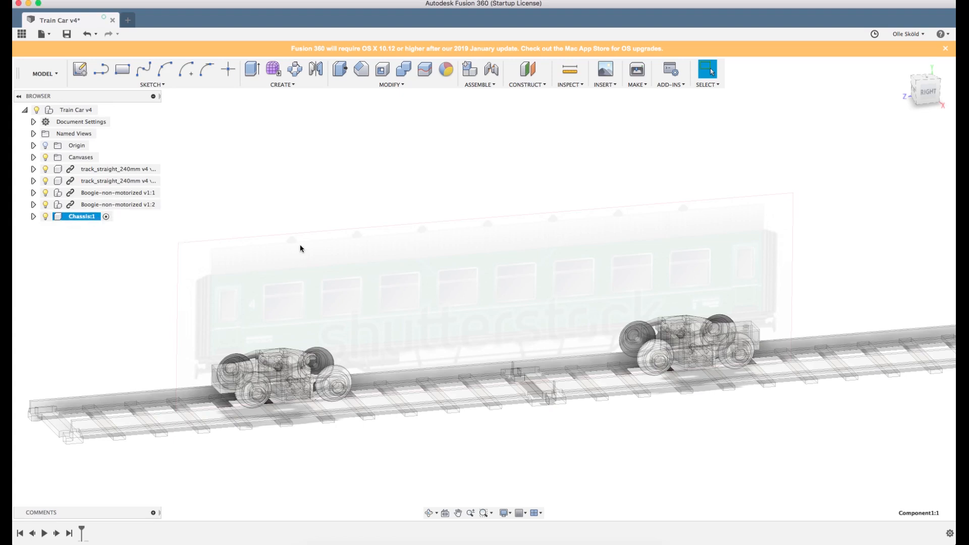
# Start a sketch in the Chassis component on the top face of the first bogie's round plate.
pyautogui.moveTo(651, 224)
pyautogui.keyDown('shift'); pyautogui.mouseDown(button='middle')
pyautogui.moveTo(649, 208)
pyautogui.moveTo(650, 224)
pyautogui.mouseUp(button='middle'); pyautogui.keyUp('shift')
pyautogui.scroll(5, 577, 298)
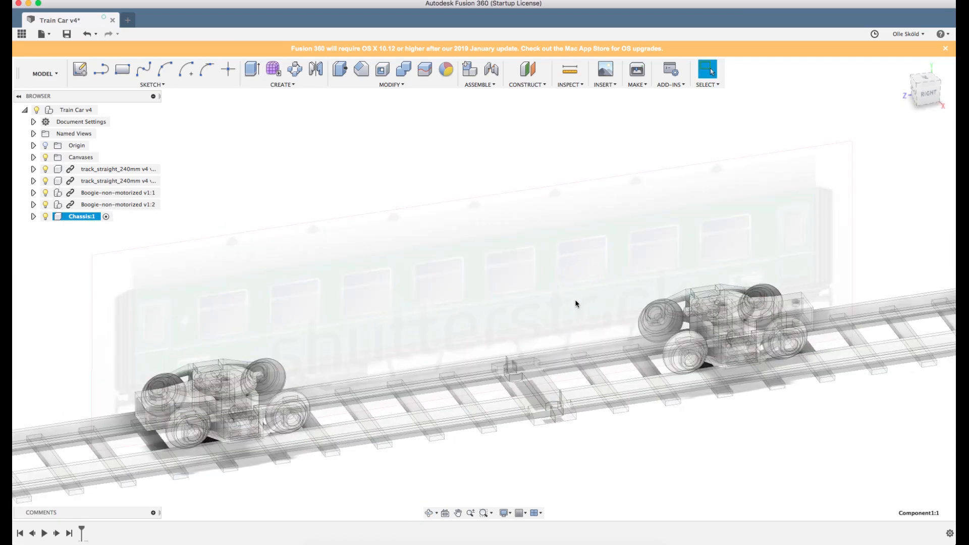
pyautogui.click(201, 395)
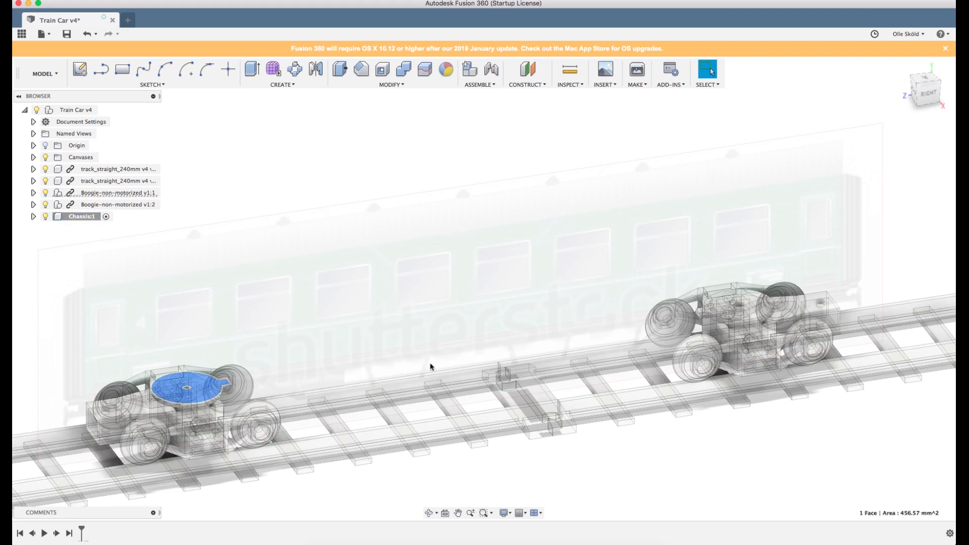
pyautogui.click(744, 310)
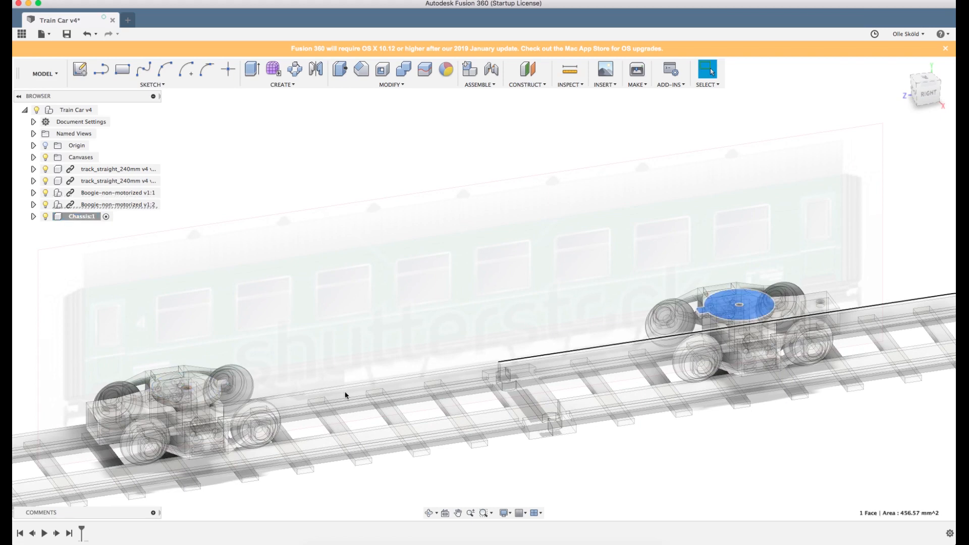
pyautogui.click(203, 393)
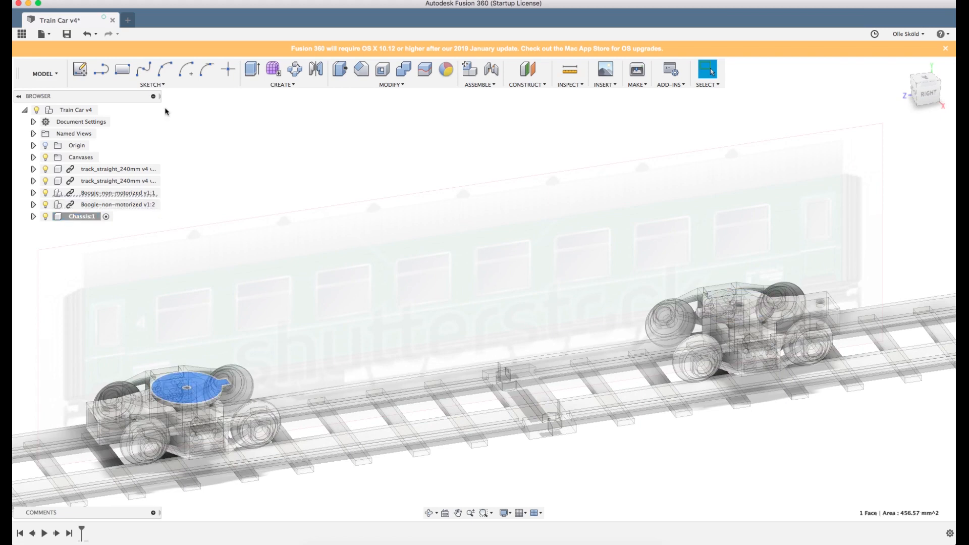
pyautogui.click(80, 69)
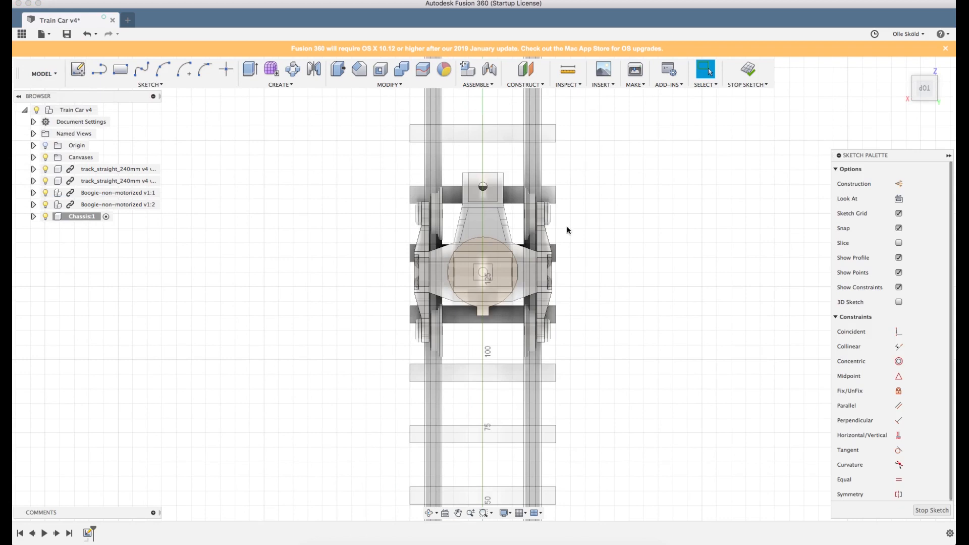
pyautogui.scroll(-2, 533, 194)
pyautogui.scroll(-3, 533, 194)
pyautogui.moveTo(540, 229)
pyautogui.keyDown('shift'); pyautogui.mouseDown(button='middle')
pyautogui.moveTo(546, 195)
pyautogui.moveTo(489, 173)
pyautogui.moveTo(484, 218)
pyautogui.moveTo(510, 210)
pyautogui.moveTo(520, 222)
pyautogui.mouseUp(button='middle'); pyautogui.keyUp('shift')
pyautogui.scroll(5, 575, 331)
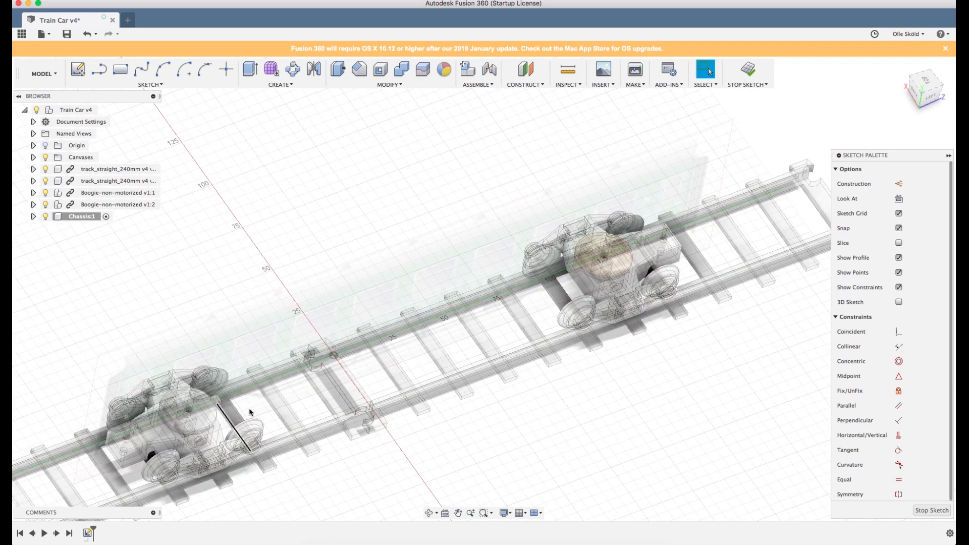
# Project the round top plates of both bogies, including their small tabs, into the chassis sketch.
pyautogui.scroll(-3, 444, 396)
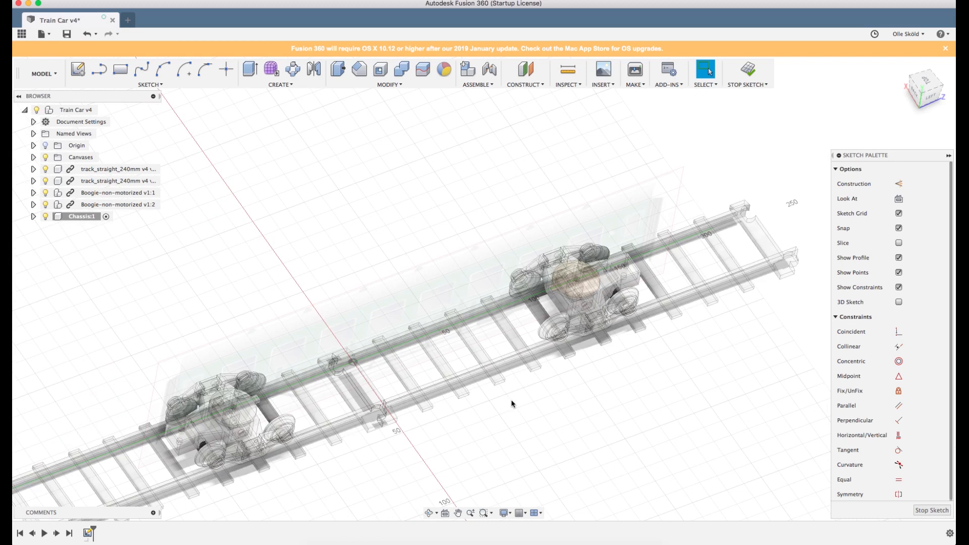
pyautogui.press('p')
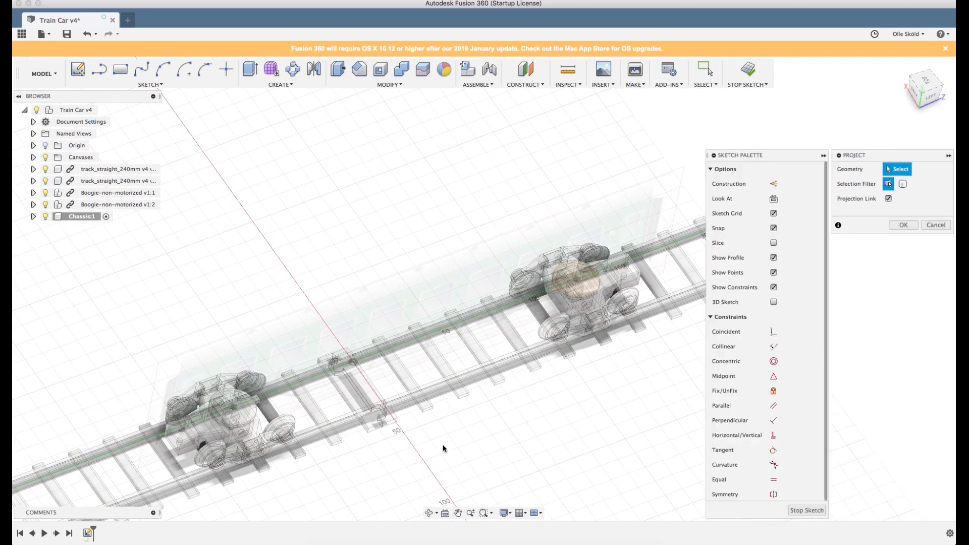
pyautogui.click(245, 413)
pyautogui.click(904, 225)
pyautogui.keyDown('shift'); pyautogui.moveTo(427, 347); pyautogui.dragTo(420, 342, button='middle'); pyautogui.keyUp('shift')
pyautogui.scroll(5, 422, 341)
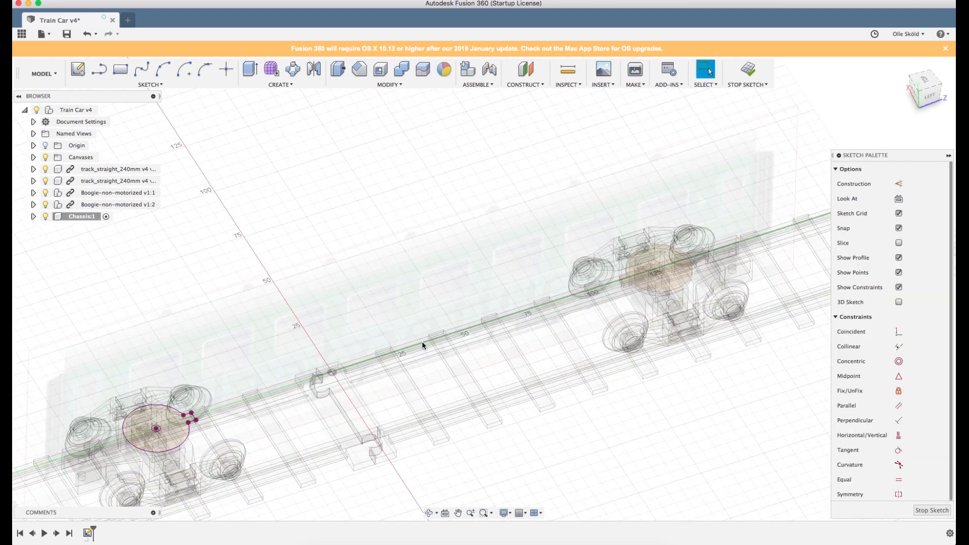
pyautogui.scroll(-2, 422, 341)
pyautogui.press('p')
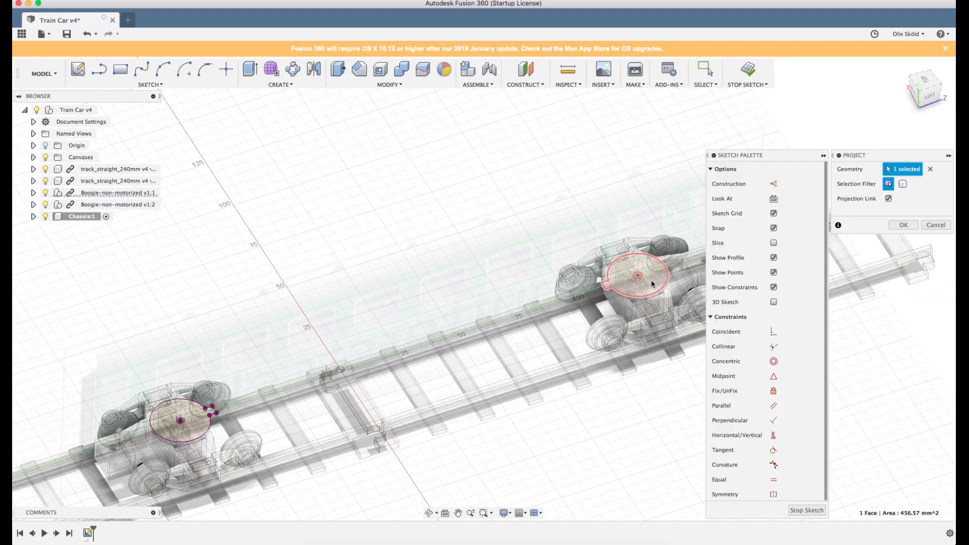
pyautogui.click(651, 284)
pyautogui.click(902, 227)
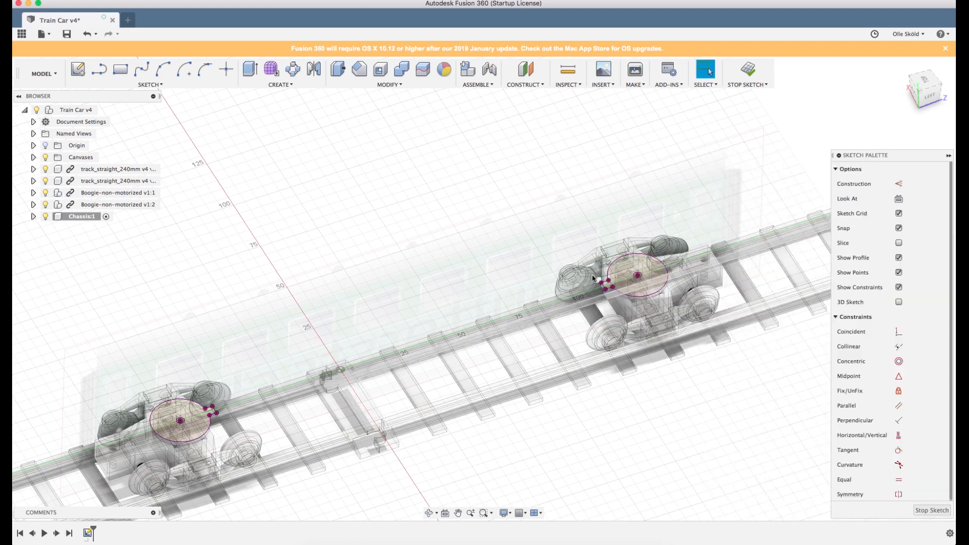
# Examine the projected plate outlines and centre points against the pictured car from an angled and a straight-on side view.
pyautogui.scroll(-2, 551, 232)
pyautogui.keyDown('shift'); pyautogui.moveTo(538, 235); pyautogui.dragTo(441, 313, button='middle'); pyautogui.keyUp('shift')
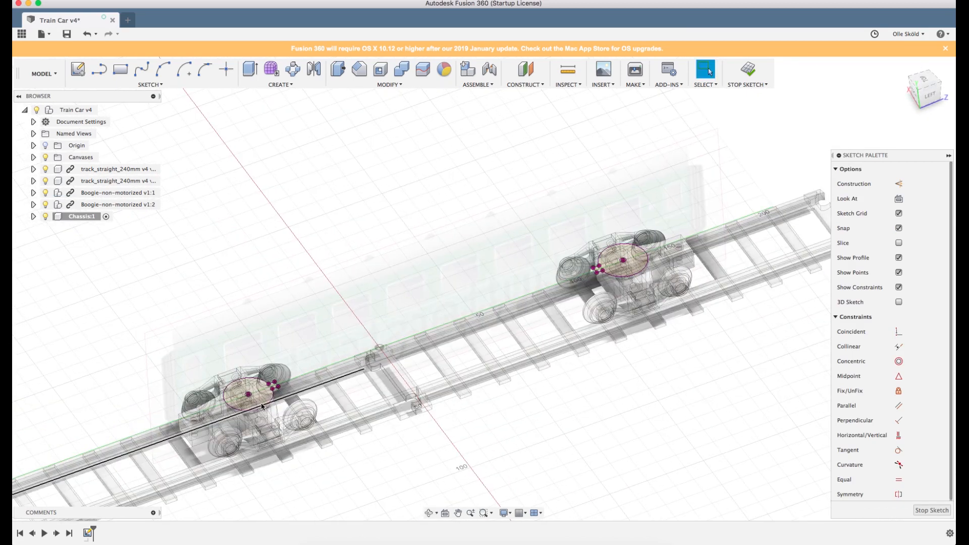
pyautogui.click(239, 402)
pyautogui.scroll(6, 238, 403)
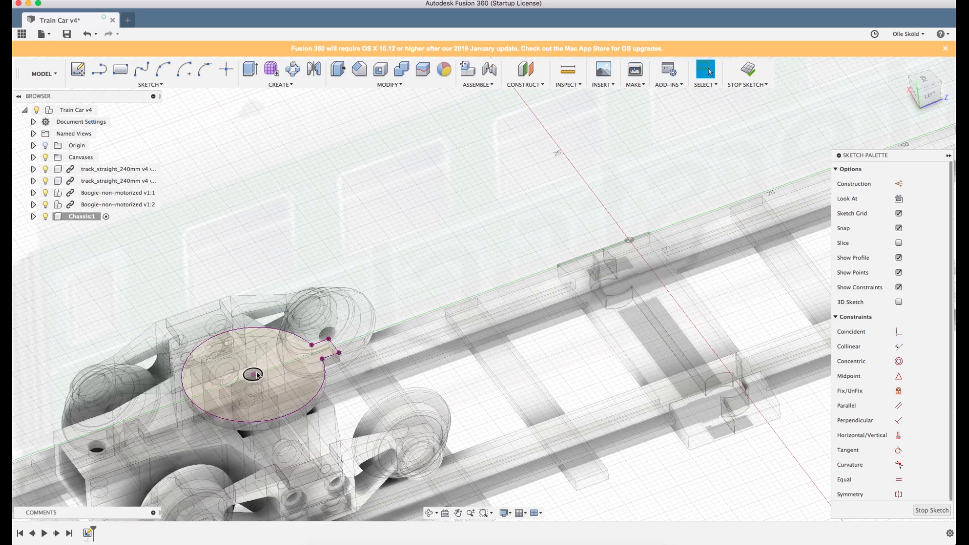
pyautogui.scroll(-6, 250, 383)
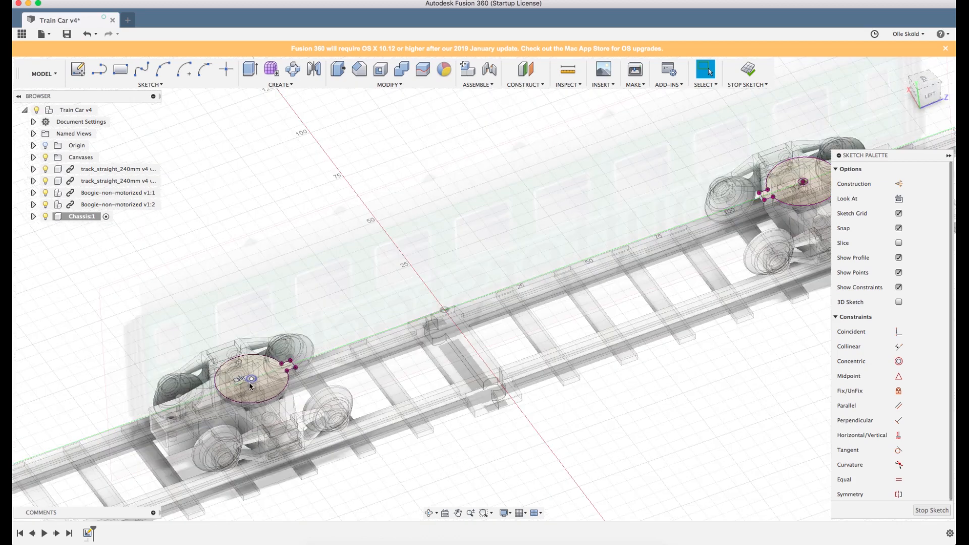
pyautogui.scroll(-3, 327, 376)
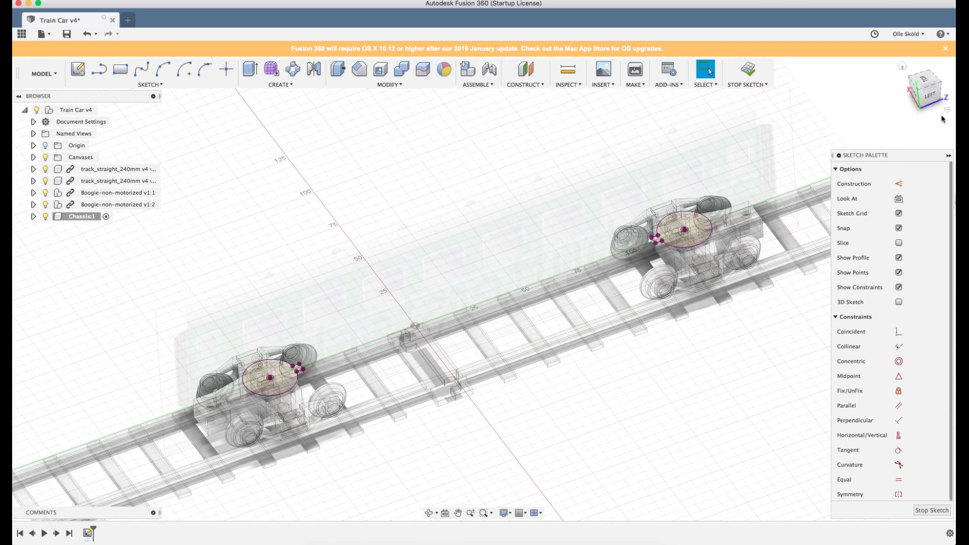
pyautogui.click(928, 80)
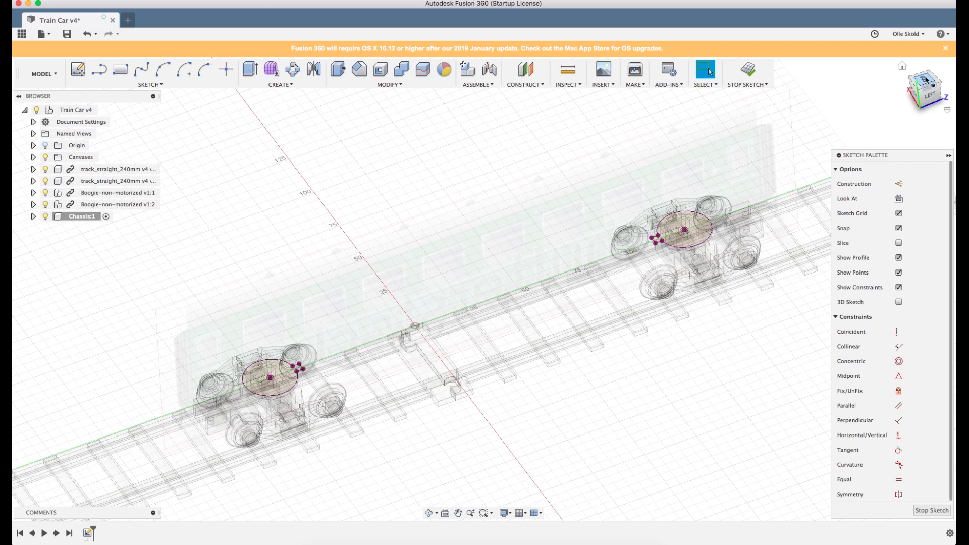
pyautogui.keyDown('shift'); pyautogui.moveTo(684, 199); pyautogui.dragTo(679, 159, button='middle'); pyautogui.keyUp('shift')
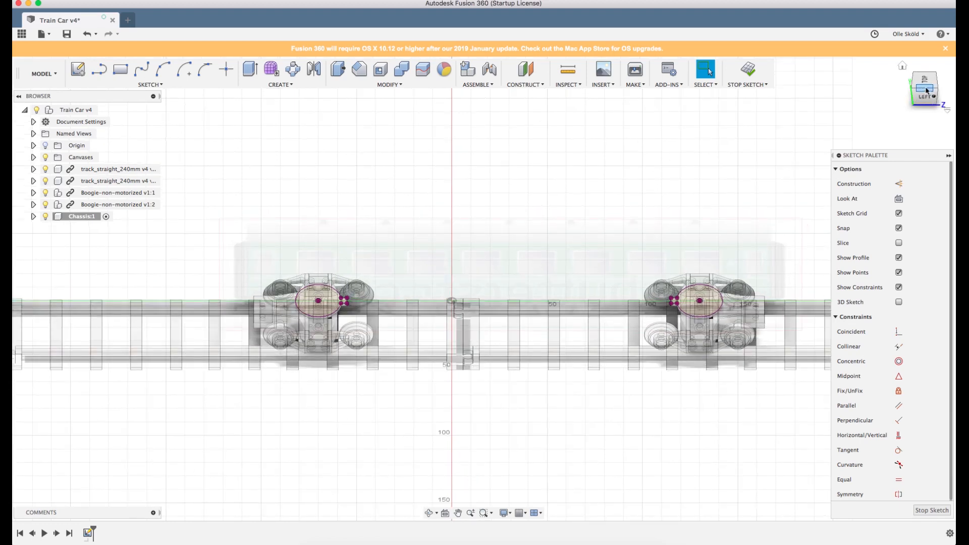
pyautogui.scroll(-2, 362, 269)
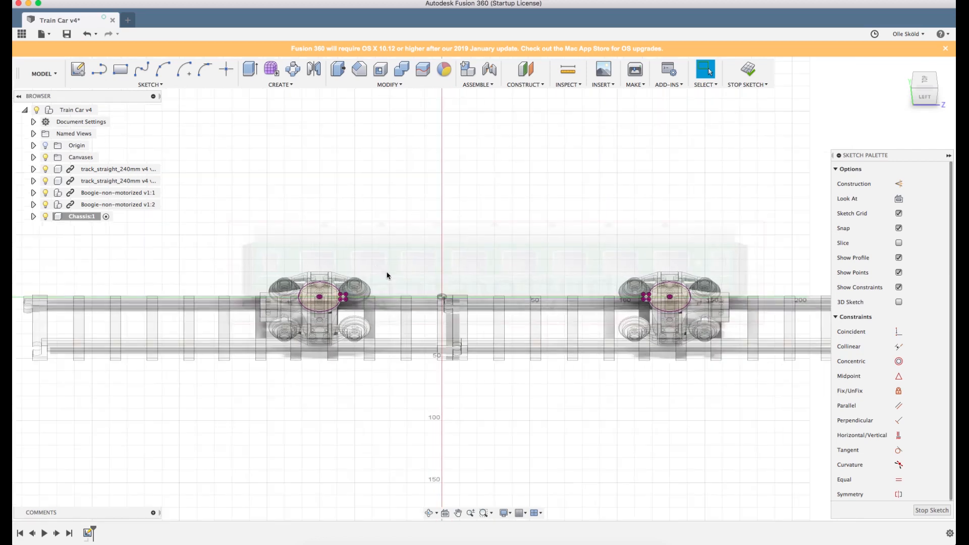
pyautogui.scroll(2, 618, 274)
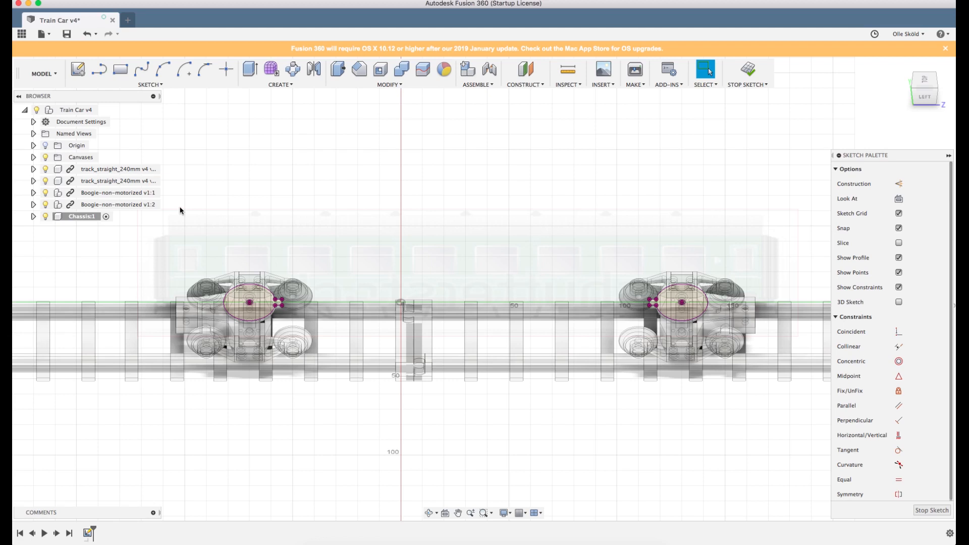
pyautogui.press('l')
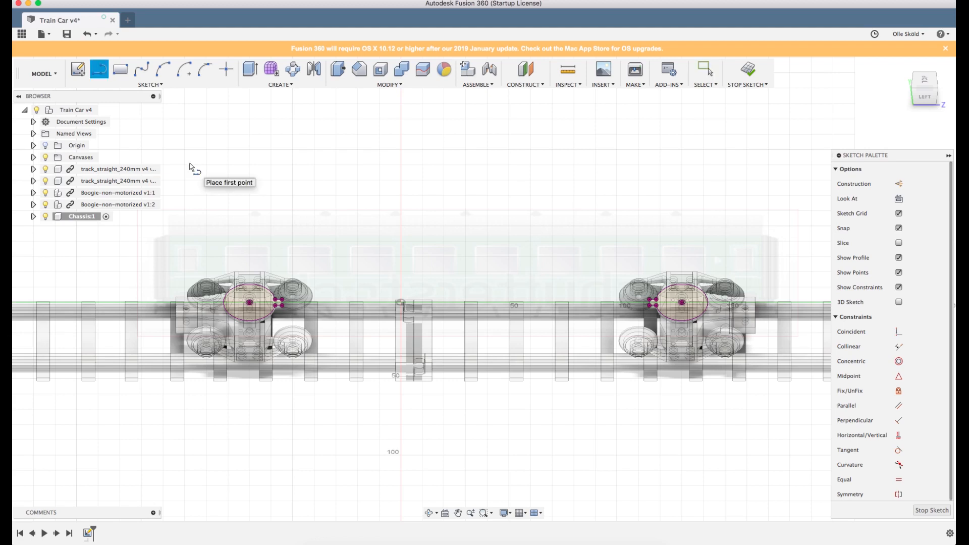
pyautogui.click(169, 258)
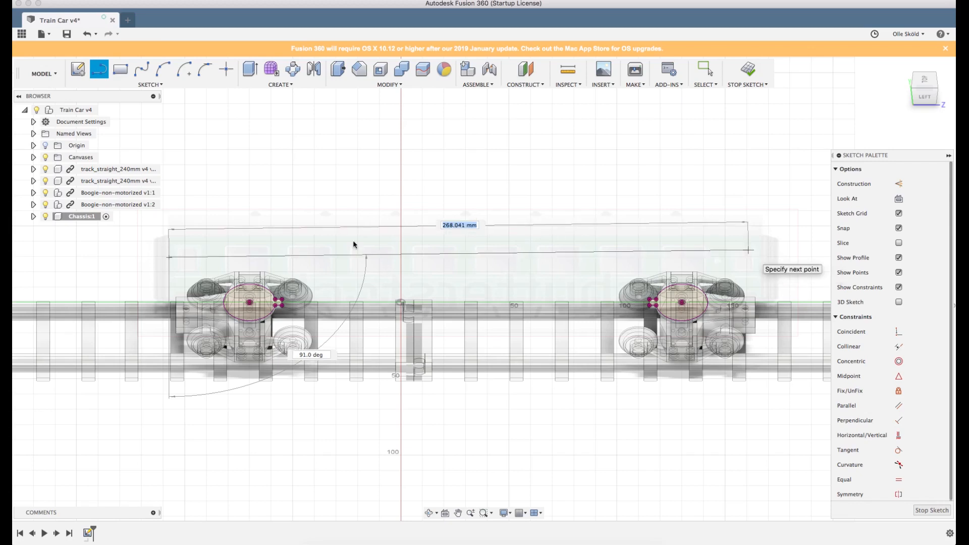
pyautogui.press('Escape')
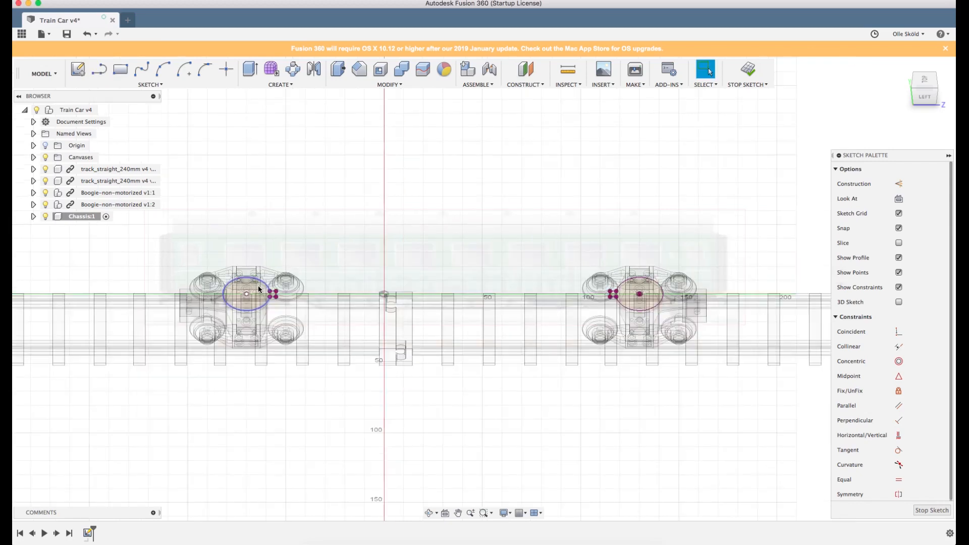
# Check the distance from the plate centre of the bogie nearer the origin to the pictured car's end with a temporary line.
pyautogui.scroll(2, 212, 237)
pyautogui.press('p')
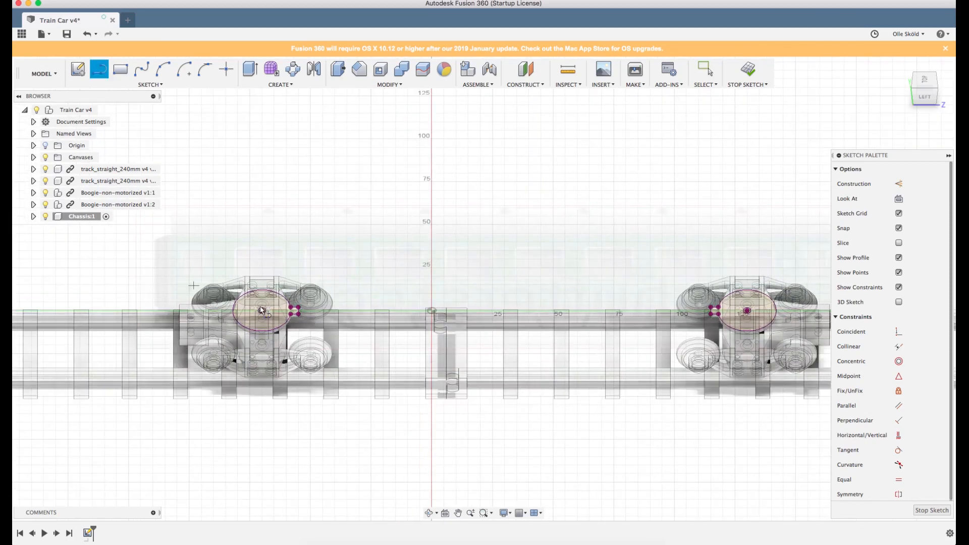
pyautogui.click(172, 373)
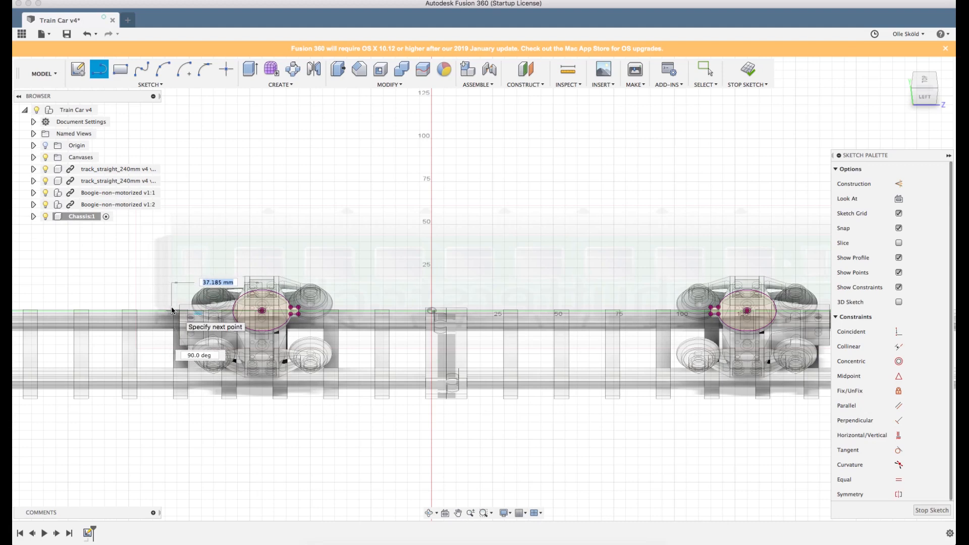
pyautogui.press('Escape')
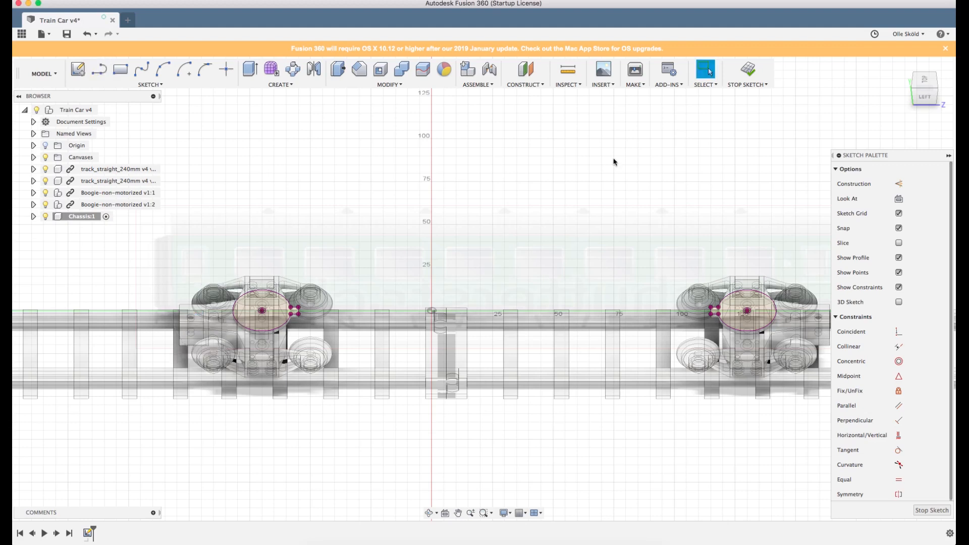
# Hide both track sections and sketch a rectangle about 280 mm long and 57 mm wide around both bogies, seen from above.
pyautogui.click(926, 81)
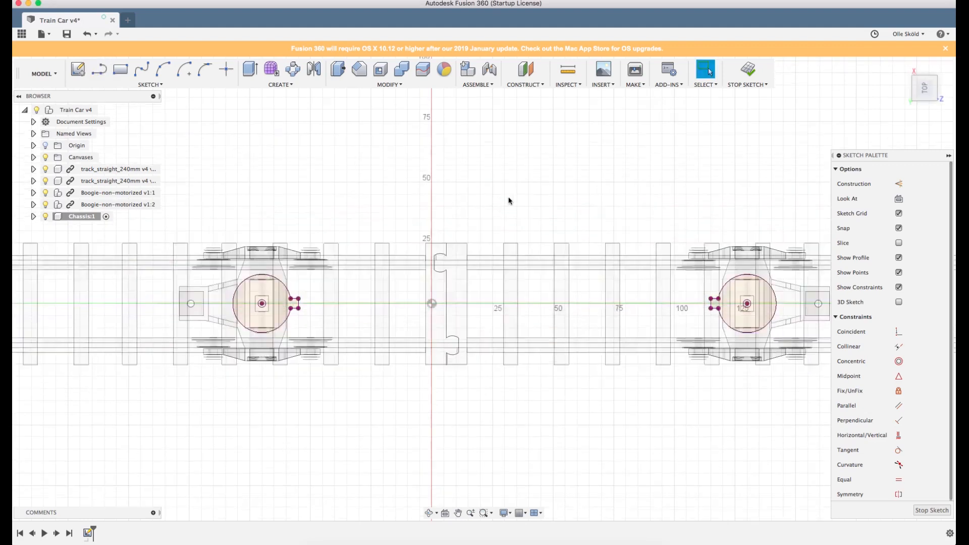
pyautogui.click(45, 181)
pyautogui.click(45, 168)
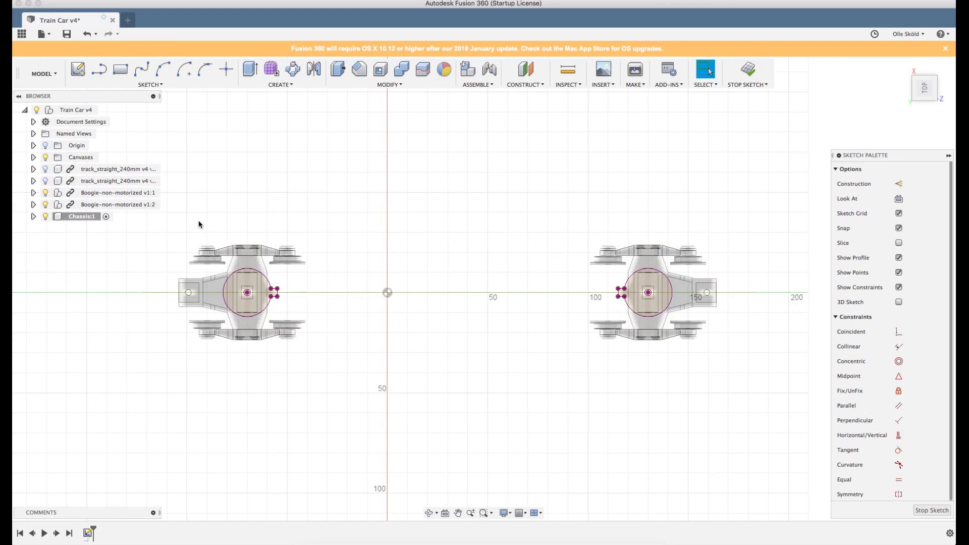
pyautogui.press('r')
pyautogui.click(167, 232)
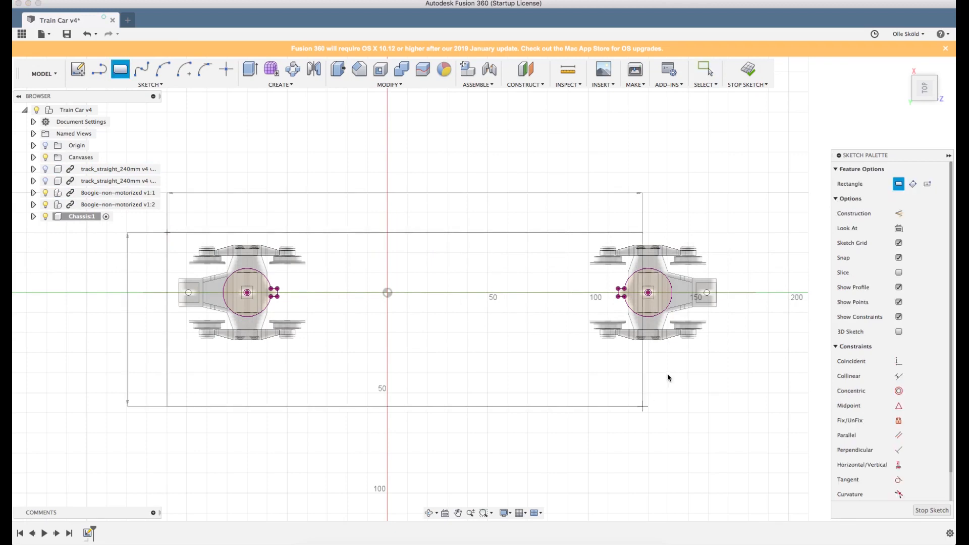
pyautogui.click(727, 348)
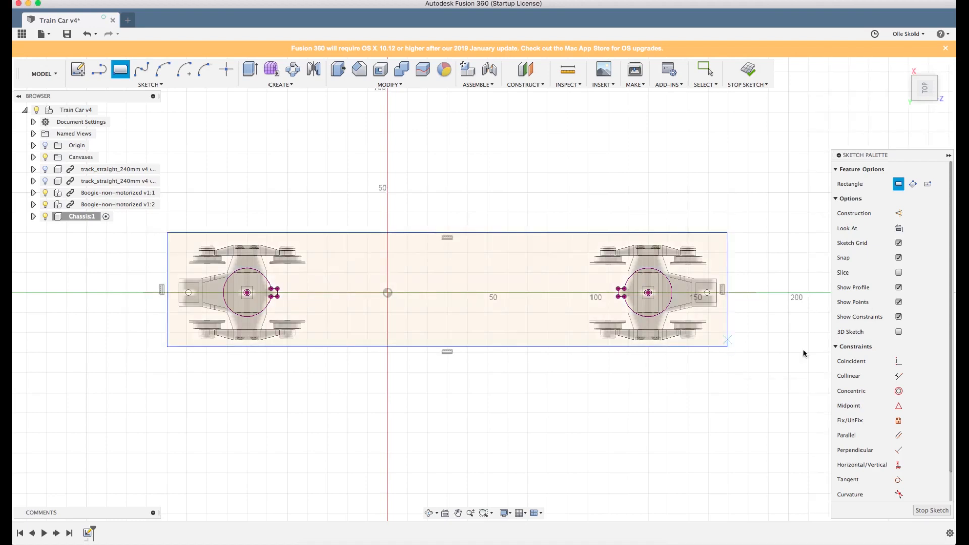
pyautogui.press('Escape')
# Dimension the rectangle's short edge 37 mm from the plate centre of the bogie farther from the origin.
pyautogui.click(728, 314)
pyautogui.click(650, 293)
pyautogui.click(677, 201)
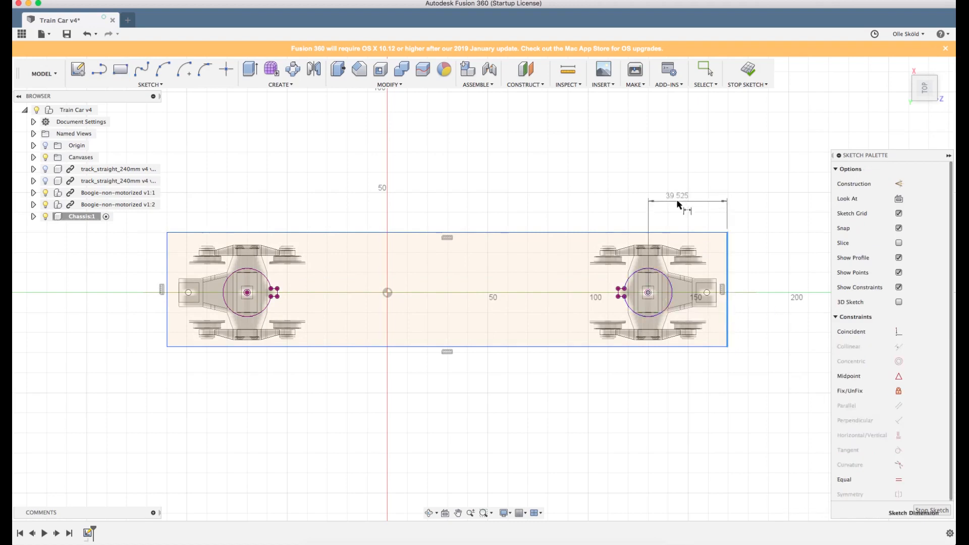
pyautogui.write('37')
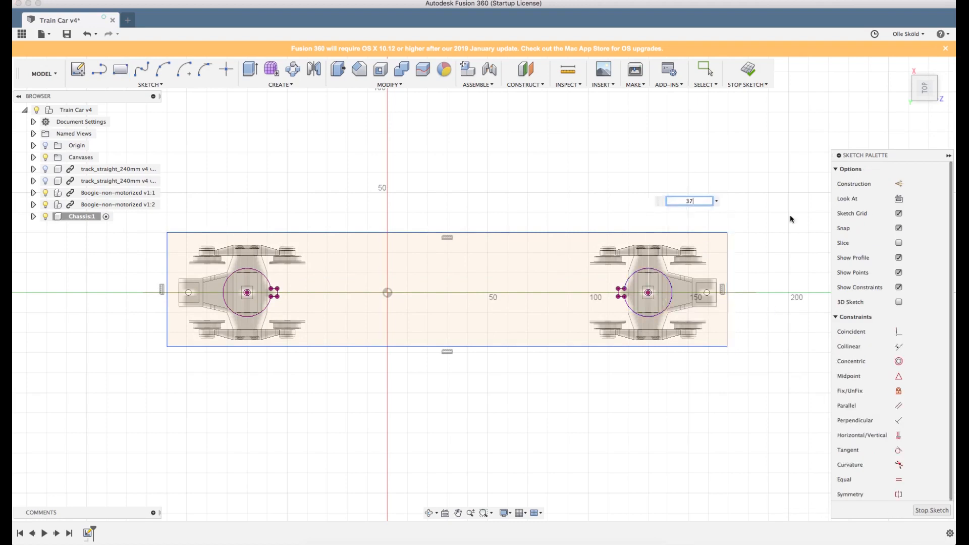
pyautogui.press('Return')
# Dimension the rectangle's opposite short edge 37 mm from the plate centre of the bogie nearer the origin.
pyautogui.click(161, 283)
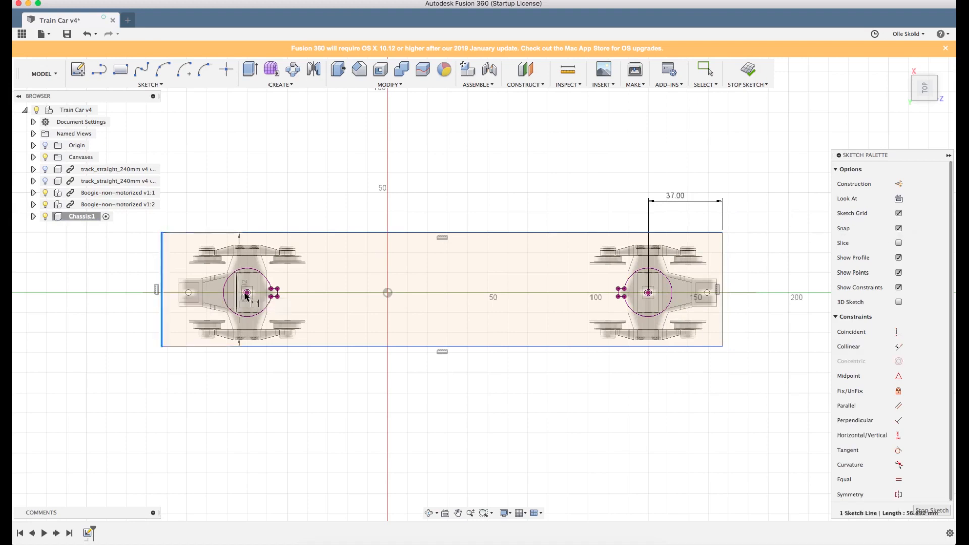
pyautogui.click(247, 293)
pyautogui.click(205, 198)
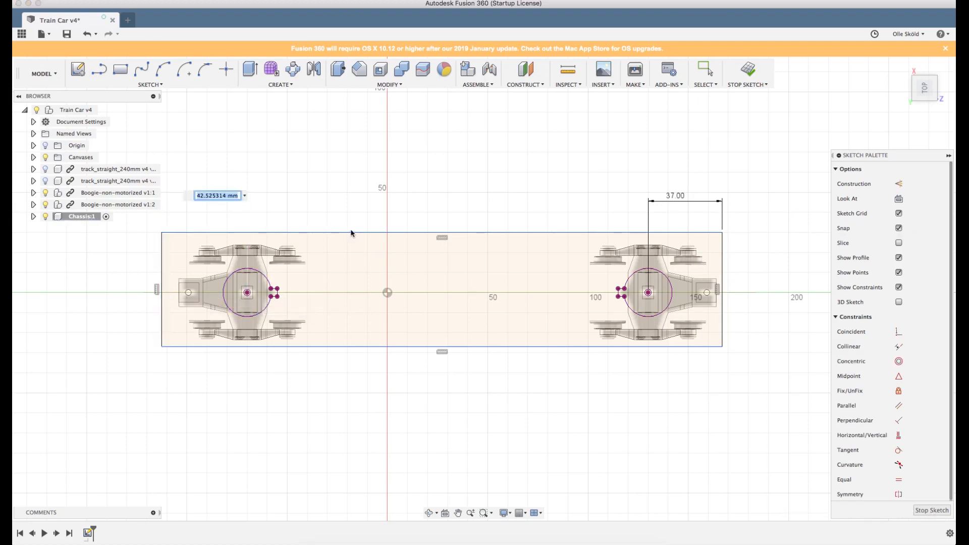
pyautogui.write('37')
pyautogui.press('Return')
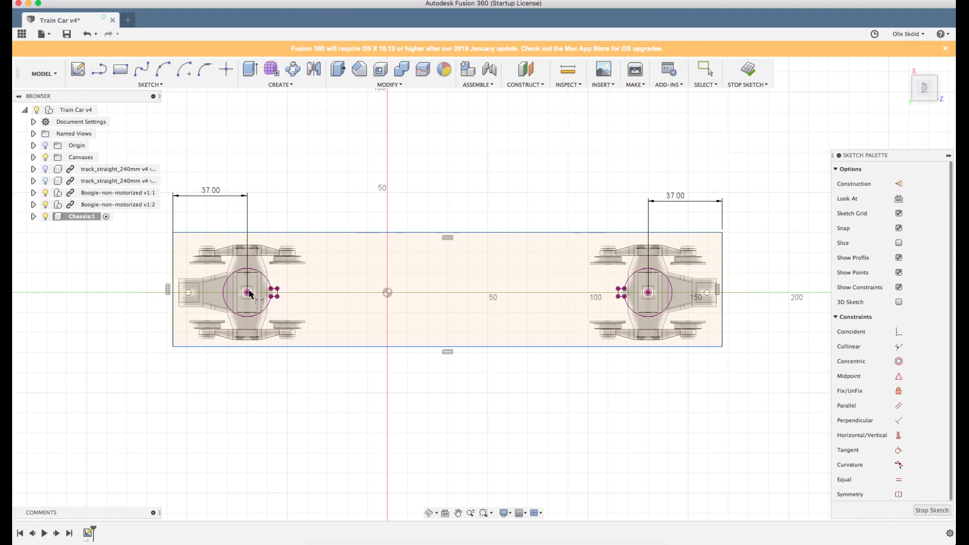
# Dimension the rectangle's upper long edge 30 mm from the plate centre and turn both track sections back on.
pyautogui.click(270, 232)
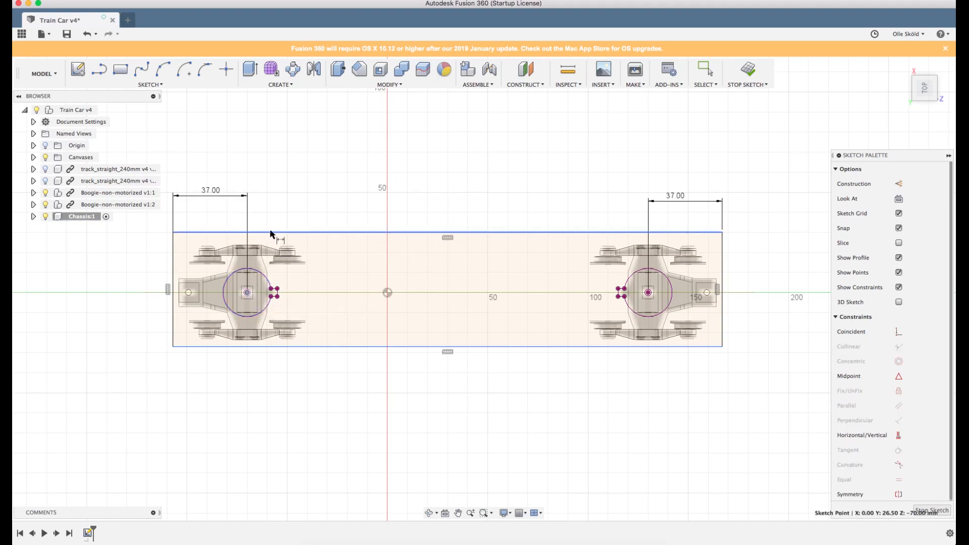
pyautogui.click(147, 241)
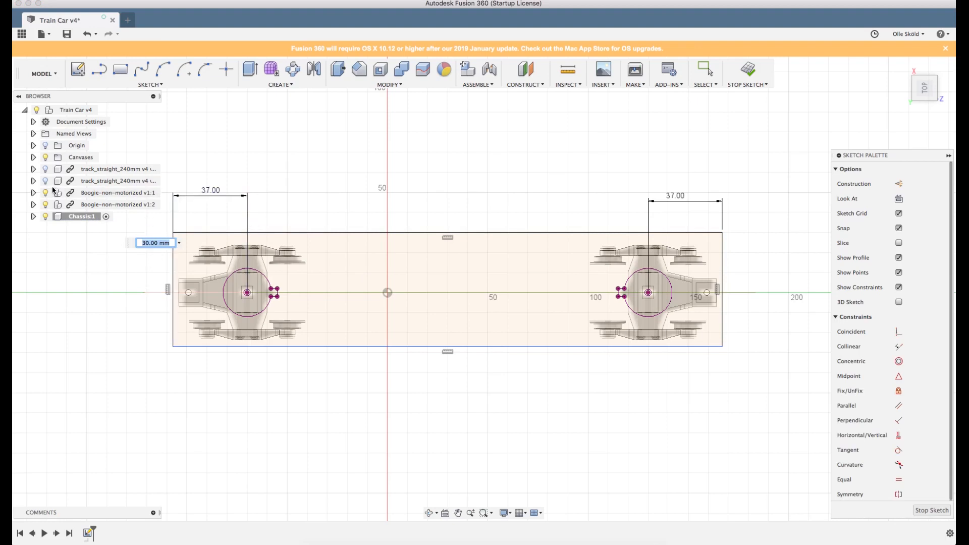
pyautogui.click(45, 170)
pyautogui.click(46, 170)
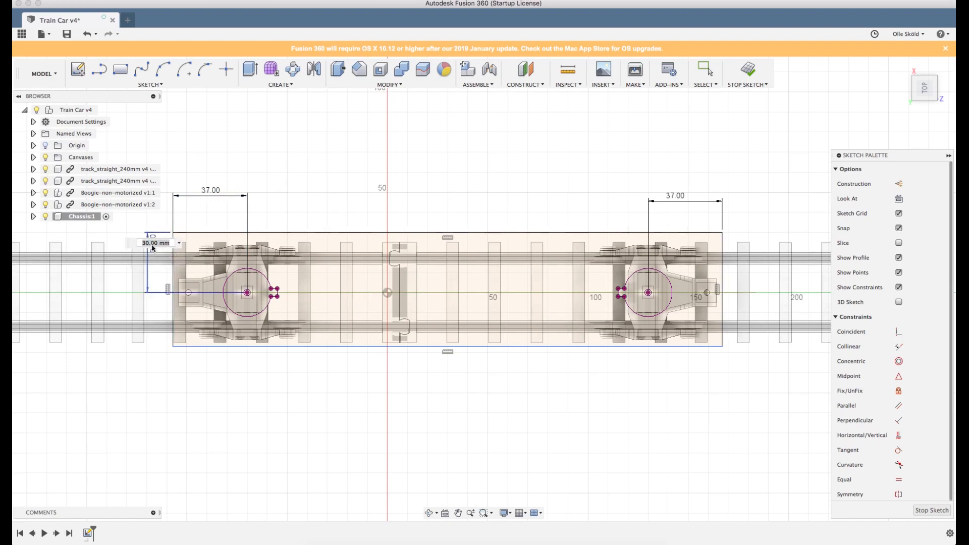
pyautogui.press('Return')
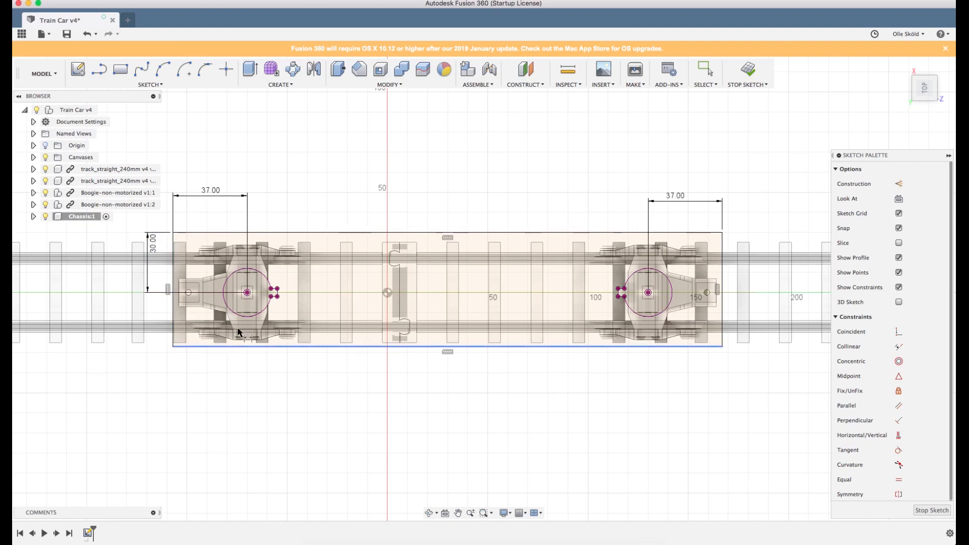
# Dimension the rectangle's lower long edge 30 mm from the same plate centre.
pyautogui.click(247, 292)
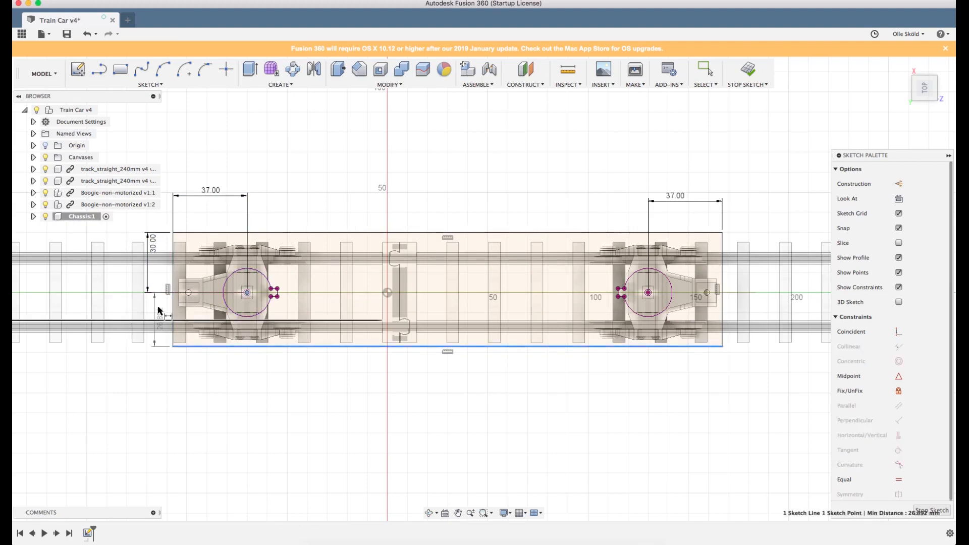
pyautogui.click(150, 398)
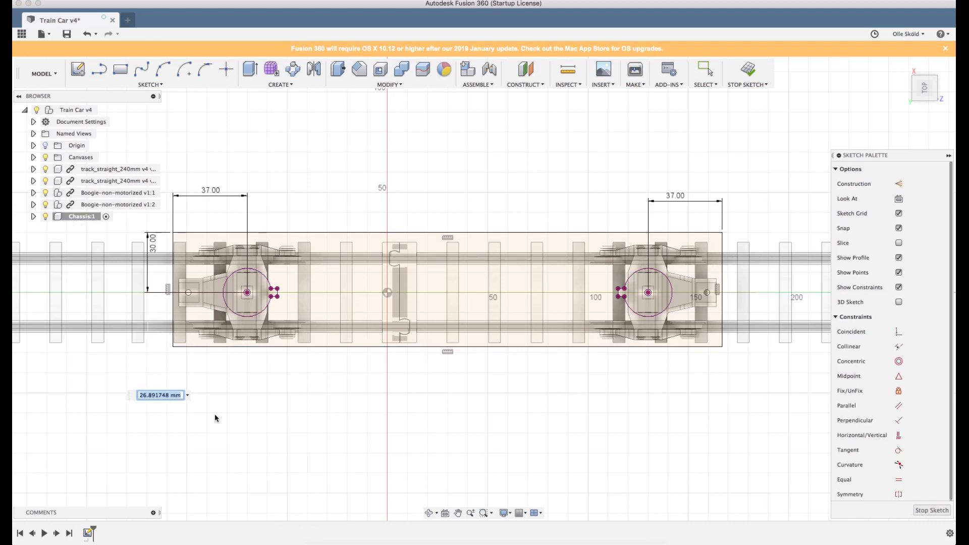
pyautogui.write('30')
pyautogui.press('Return')
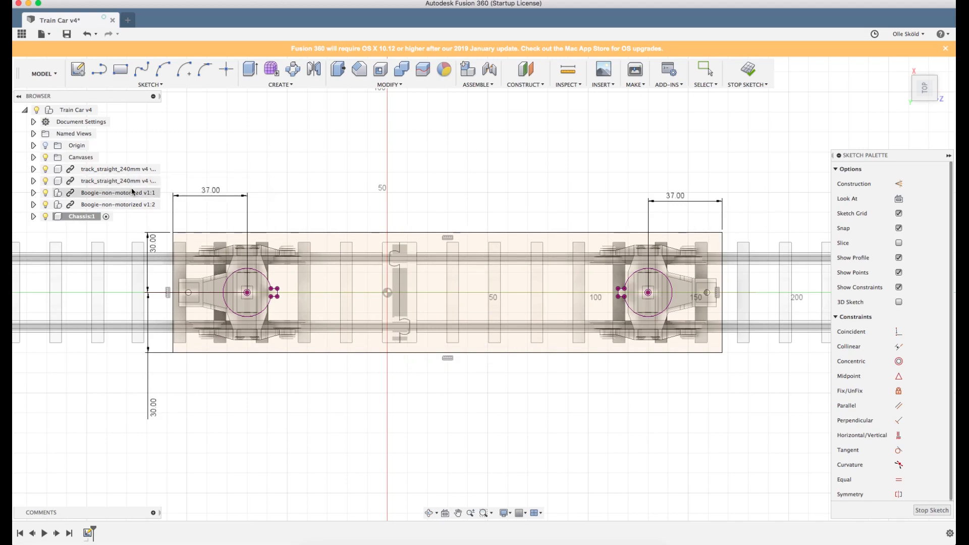
# Hide both track sections and finish the chassis sketch.
pyautogui.click(45, 180)
pyautogui.click(46, 169)
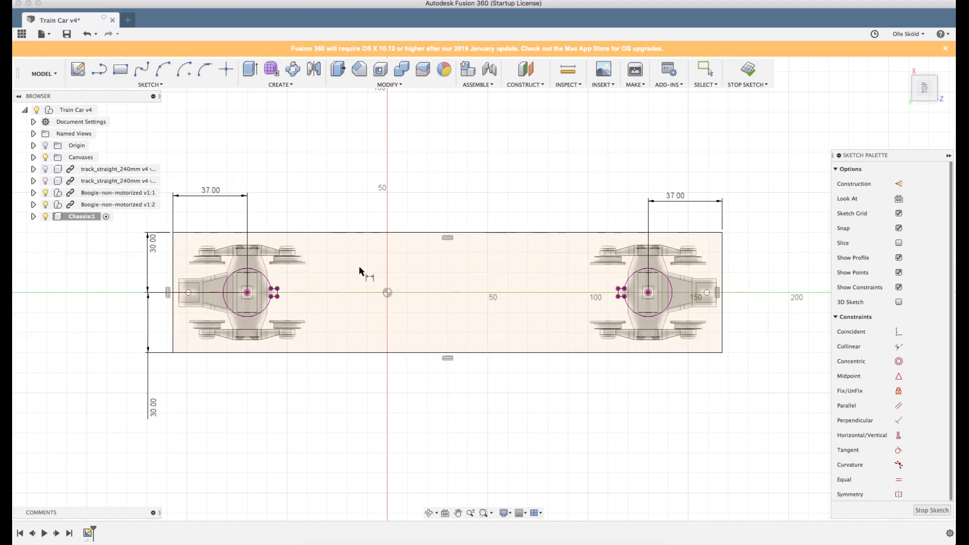
pyautogui.keyDown('shift'); pyautogui.moveTo(461, 353); pyautogui.dragTo(481, 302, button='middle'); pyautogui.keyUp('shift')
pyautogui.scroll(5, 435, 301)
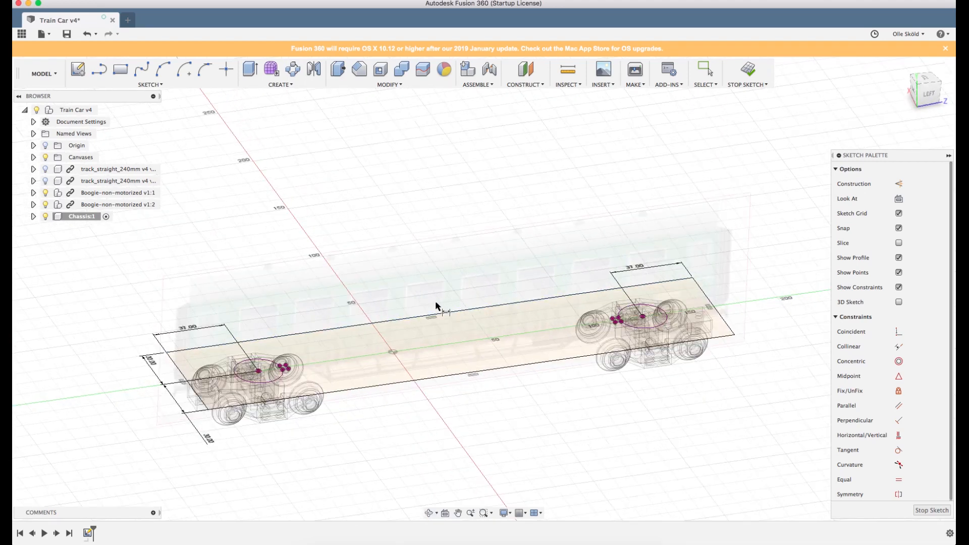
pyautogui.click(931, 511)
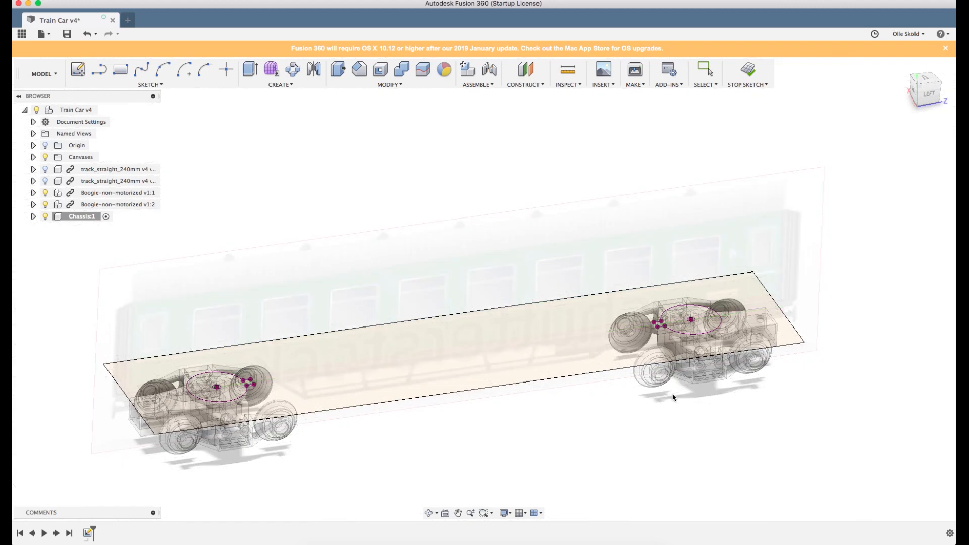
pyautogui.click(455, 353)
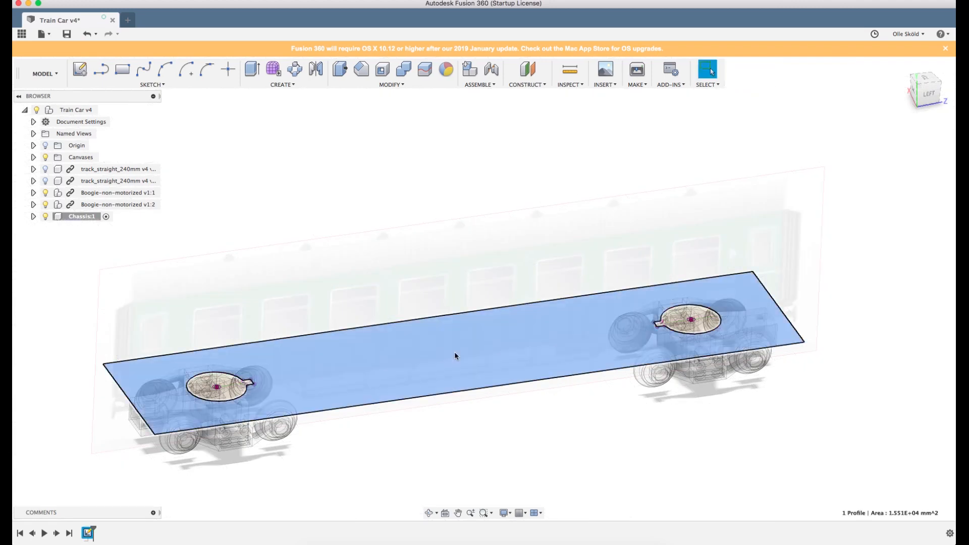
pyautogui.keyDown('shift'); pyautogui.click(230, 393); pyautogui.keyUp('shift')
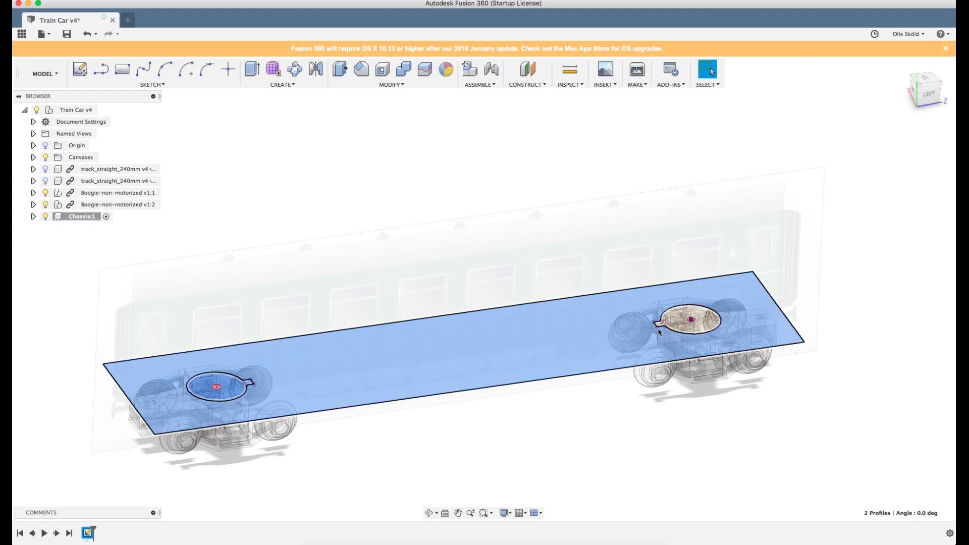
pyautogui.keyDown('shift'); pyautogui.click(659, 331); pyautogui.keyUp('shift')
pyautogui.scroll(2, 460, 359)
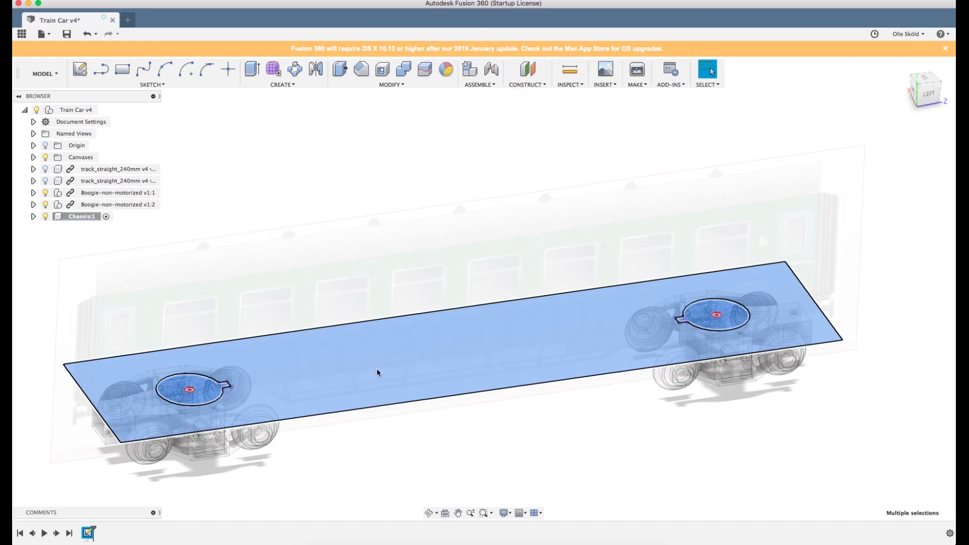
pyautogui.click(208, 397)
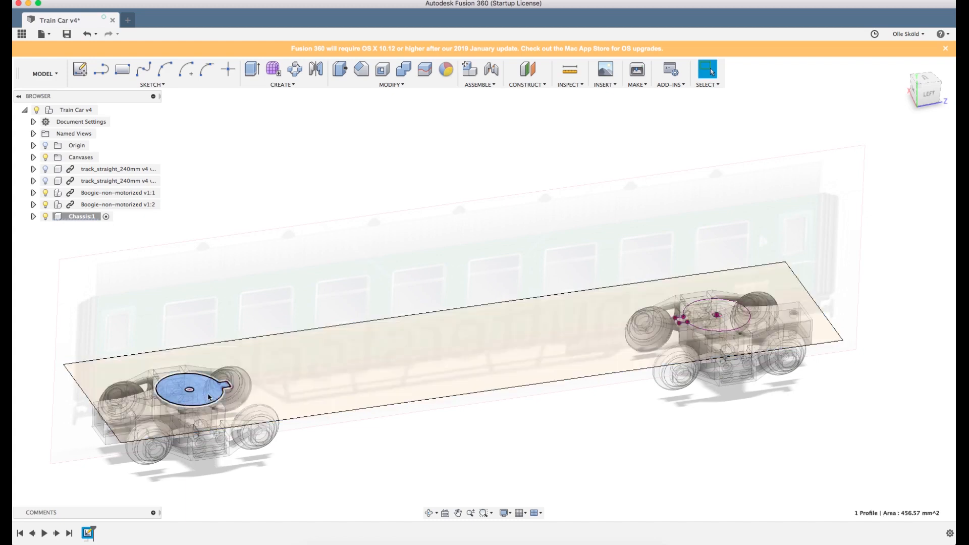
pyautogui.click(381, 440)
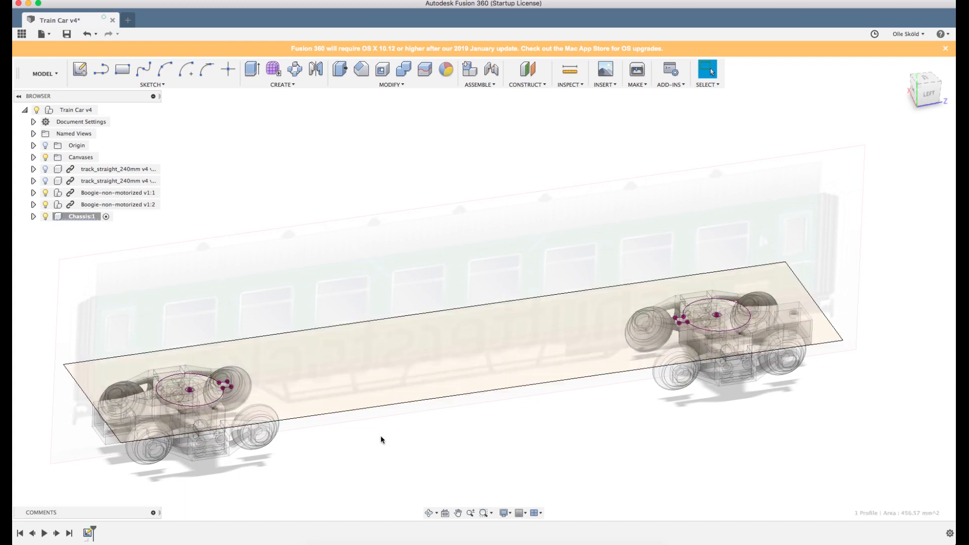
# Extrude the chassis rectangle together with both bogie plate profiles 5 mm upward as a new body.
pyautogui.click(356, 357)
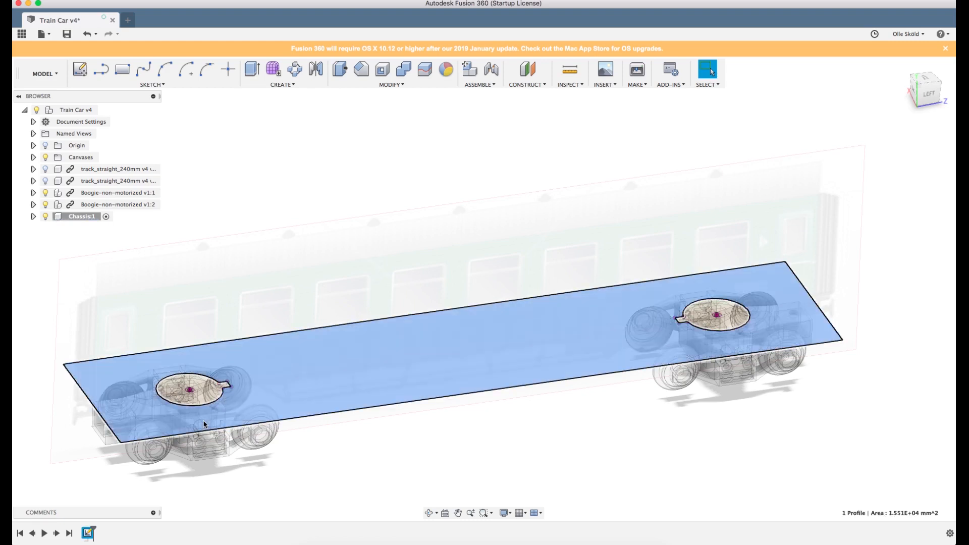
pyautogui.keyDown('shift'); pyautogui.click(206, 396); pyautogui.keyUp('shift')
pyautogui.keyDown('shift'); pyautogui.click(698, 319); pyautogui.keyUp('shift')
pyautogui.press('e')
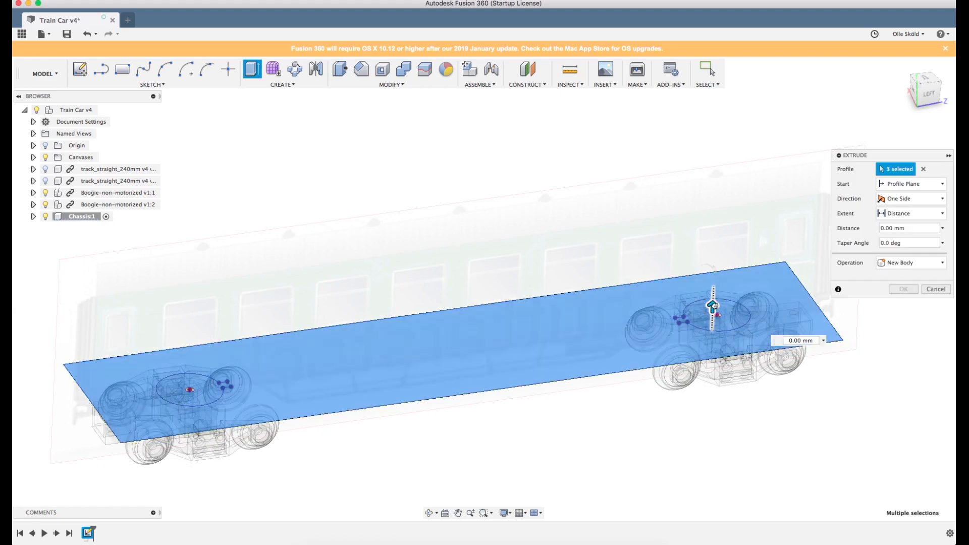
pyautogui.moveTo(714, 298); pyautogui.dragTo(711, 285)
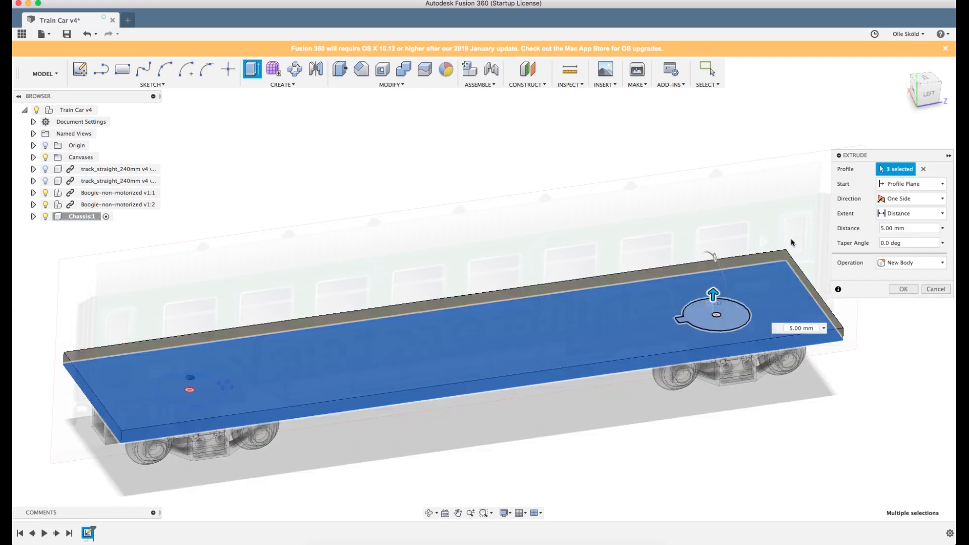
# Check the slab's thickness against the car image, reduce the extrusion distance to 2 mm and confirm it.
pyautogui.click(928, 94)
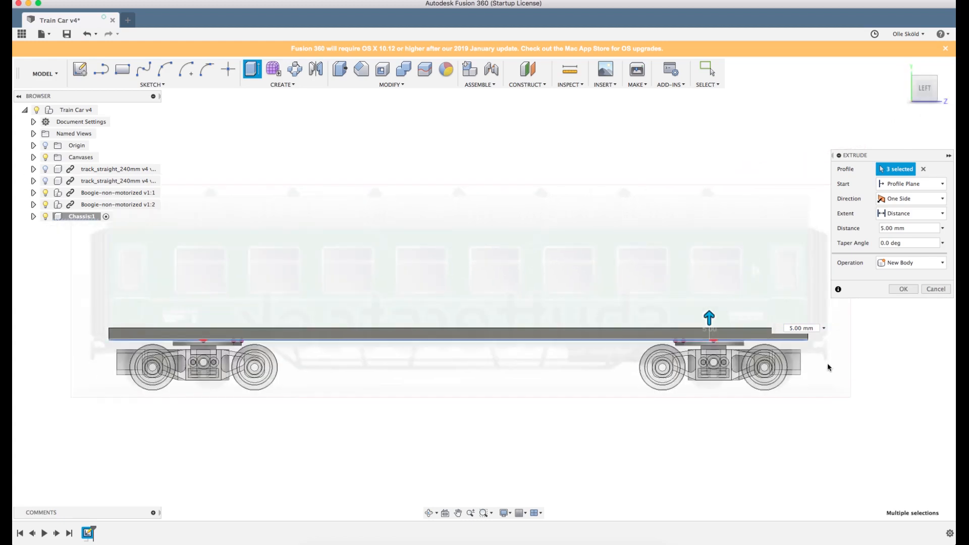
pyautogui.scroll(3, 827, 362)
pyautogui.scroll(-3, 835, 361)
pyautogui.keyDown('shift'); pyautogui.moveTo(309, 362); pyautogui.dragTo(318, 352, button='middle'); pyautogui.keyUp('shift')
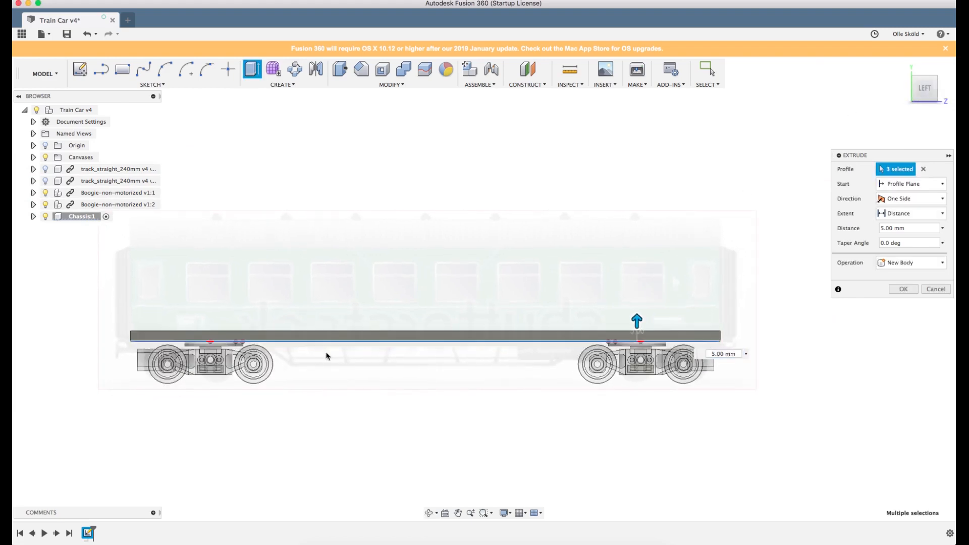
pyautogui.scroll(5, 407, 352)
pyautogui.scroll(-2, 407, 352)
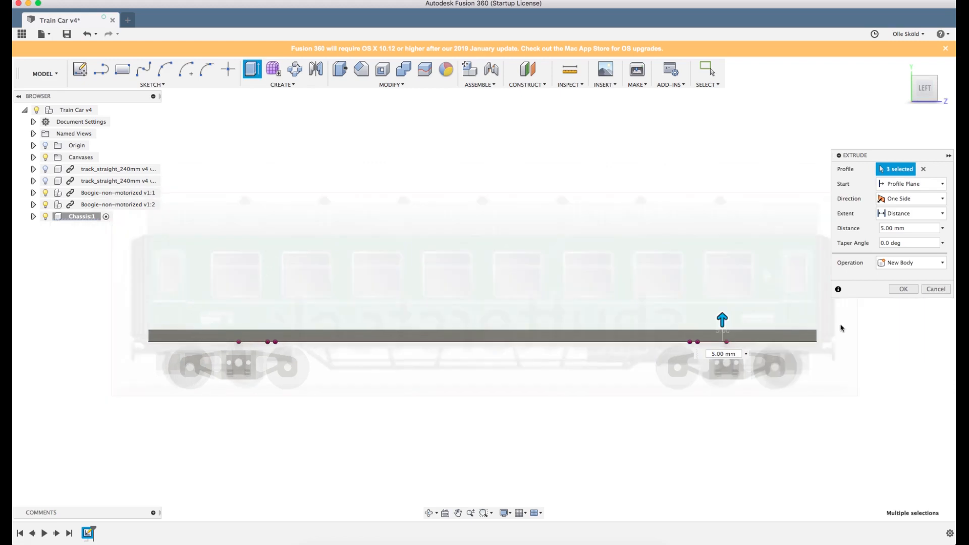
pyautogui.scroll(2, 768, 328)
pyautogui.scroll(2, 707, 321)
pyautogui.moveTo(706, 319); pyautogui.dragTo(707, 334)
pyautogui.scroll(-2, 804, 306)
pyautogui.scroll(-4, 805, 305)
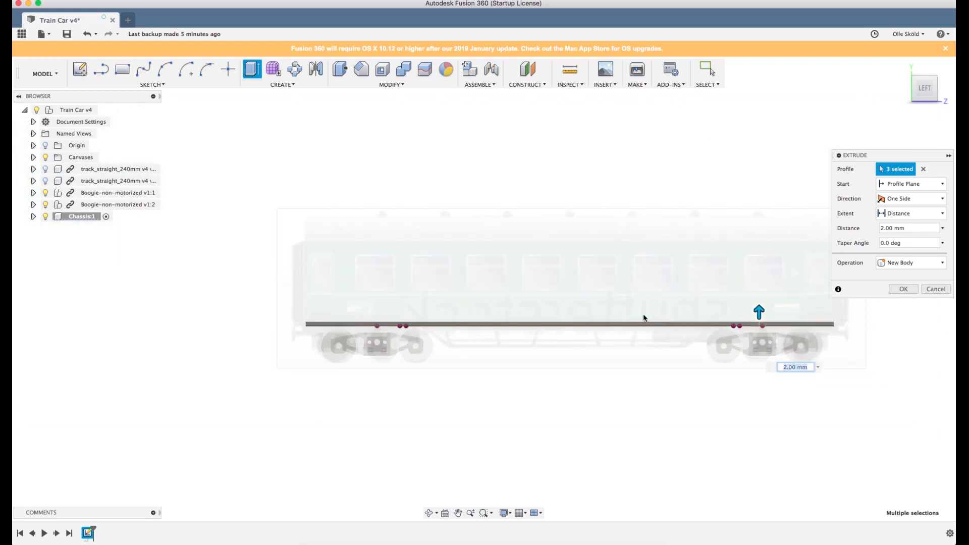
pyautogui.keyDown('shift'); pyautogui.moveTo(643, 317); pyautogui.dragTo(664, 330, button='middle'); pyautogui.keyUp('shift')
pyautogui.keyDown('shift'); pyautogui.moveTo(737, 298); pyautogui.dragTo(705, 290, button='middle'); pyautogui.keyUp('shift')
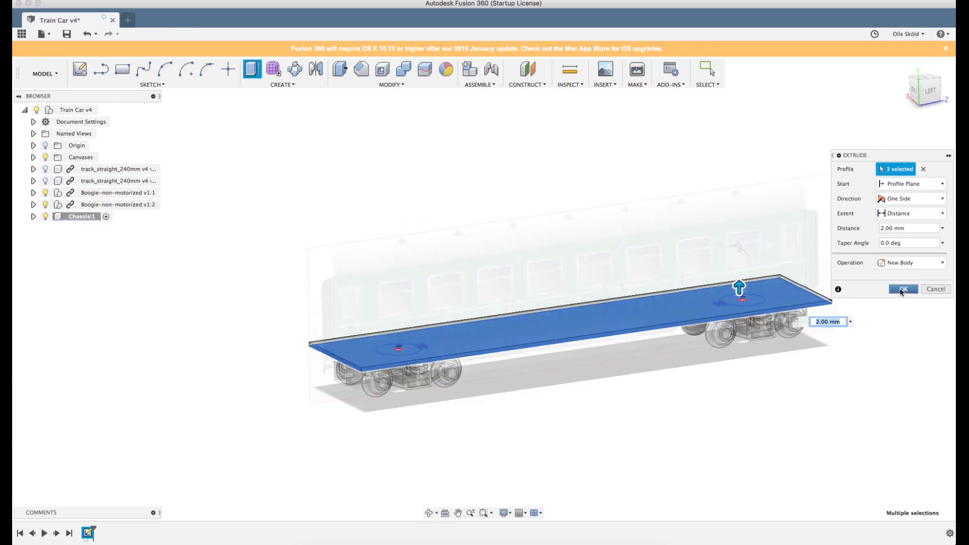
pyautogui.click(903, 290)
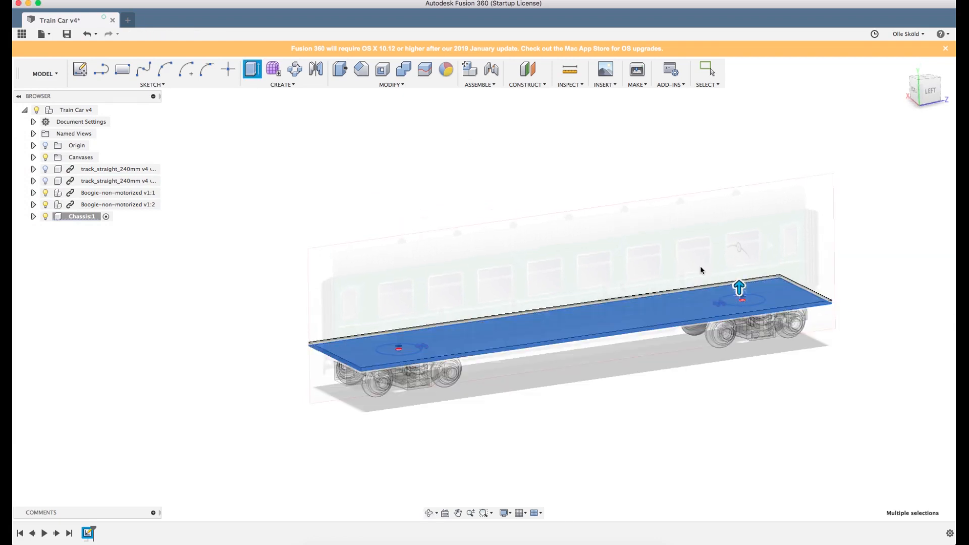
# Show both track sections again beneath the chassis.
pyautogui.press('Escape')
pyautogui.keyDown('shift'); pyautogui.moveTo(614, 297); pyautogui.dragTo(598, 309, button='middle'); pyautogui.keyUp('shift')
pyautogui.click(45, 181)
pyautogui.keyDown('shift'); pyautogui.moveTo(277, 236); pyautogui.dragTo(313, 242, button='middle'); pyautogui.keyUp('shift')
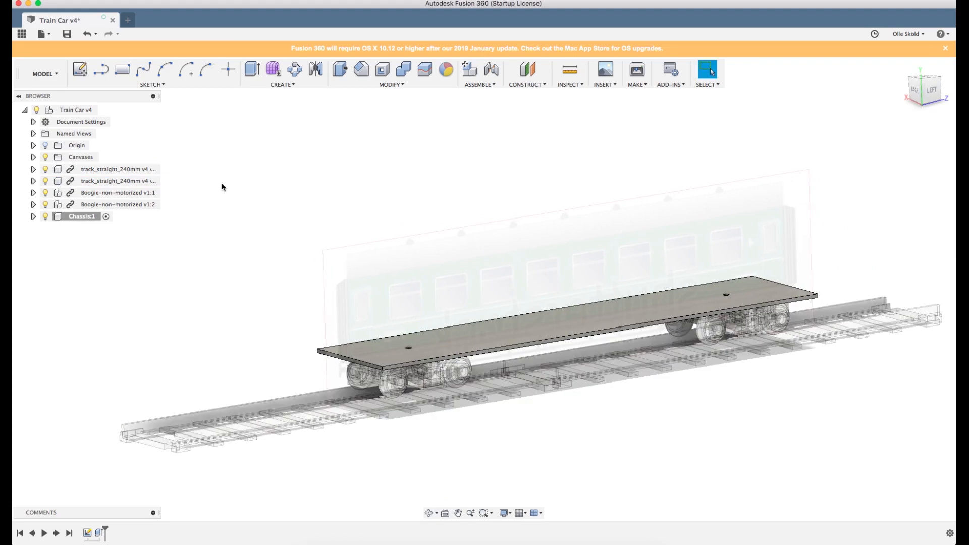
# Activate the top-level Train Car assembly so that all components can be viewed together.
pyautogui.rightClick(68, 111)
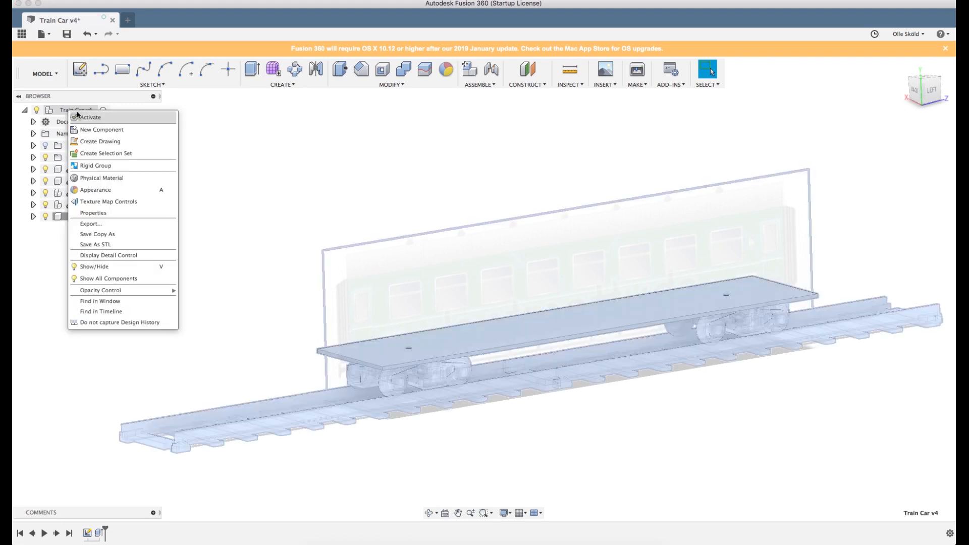
pyautogui.click(90, 118)
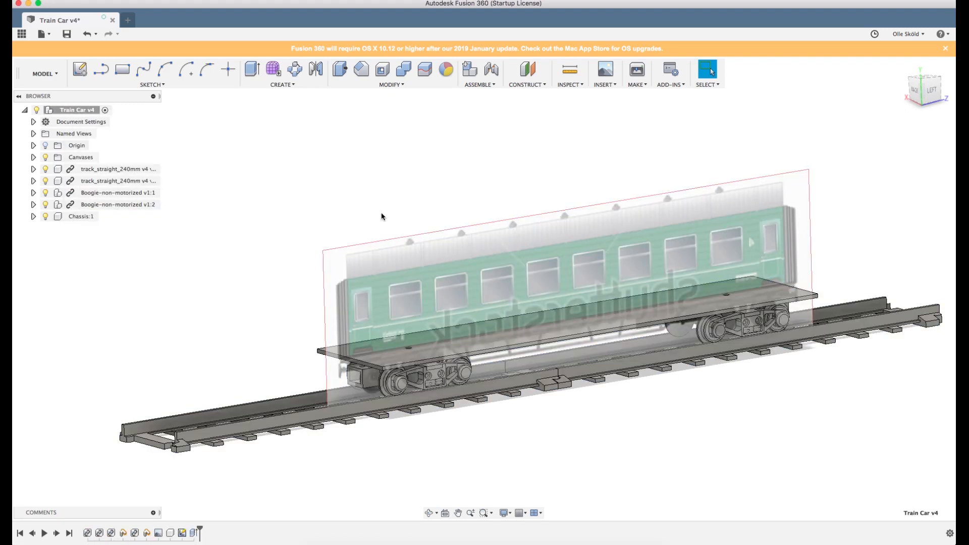
pyautogui.moveTo(776, 435)
pyautogui.keyDown('shift'); pyautogui.mouseDown(button='middle')
pyautogui.moveTo(742, 417)
pyautogui.moveTo(748, 432)
pyautogui.moveTo(750, 411)
pyautogui.moveTo(742, 411)
pyautogui.moveTo(762, 411)
pyautogui.moveTo(769, 426)
pyautogui.mouseUp(button='middle'); pyautogui.keyUp('shift')
pyautogui.press('Escape')
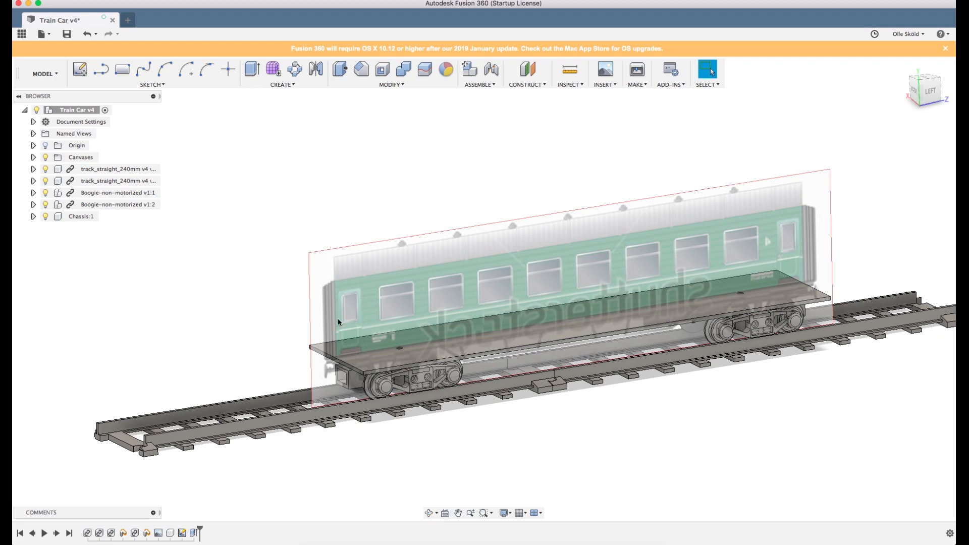
pyautogui.moveTo(495, 435)
pyautogui.keyDown('shift'); pyautogui.mouseDown(button='middle')
pyautogui.moveTo(496, 424)
pyautogui.moveTo(489, 456)
pyautogui.moveTo(526, 402)
pyautogui.moveTo(556, 422)
pyautogui.moveTo(494, 439)
pyautogui.moveTo(487, 433)
pyautogui.mouseUp(button='middle'); pyautogui.keyUp('shift')
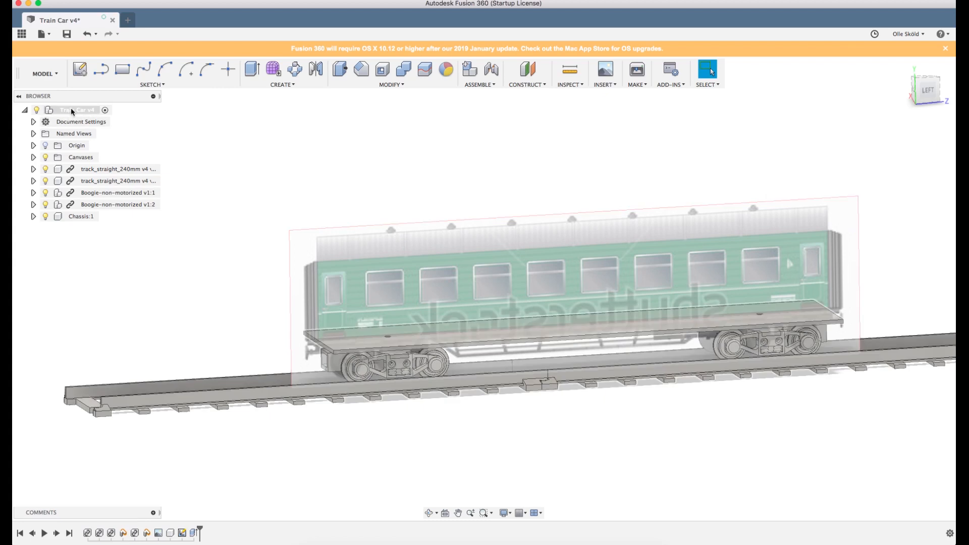
# Create a new component under the Train Car assembly and name it Body.
pyautogui.rightClick(71, 111)
pyautogui.click(93, 116)
pyautogui.doubleClick(86, 228)
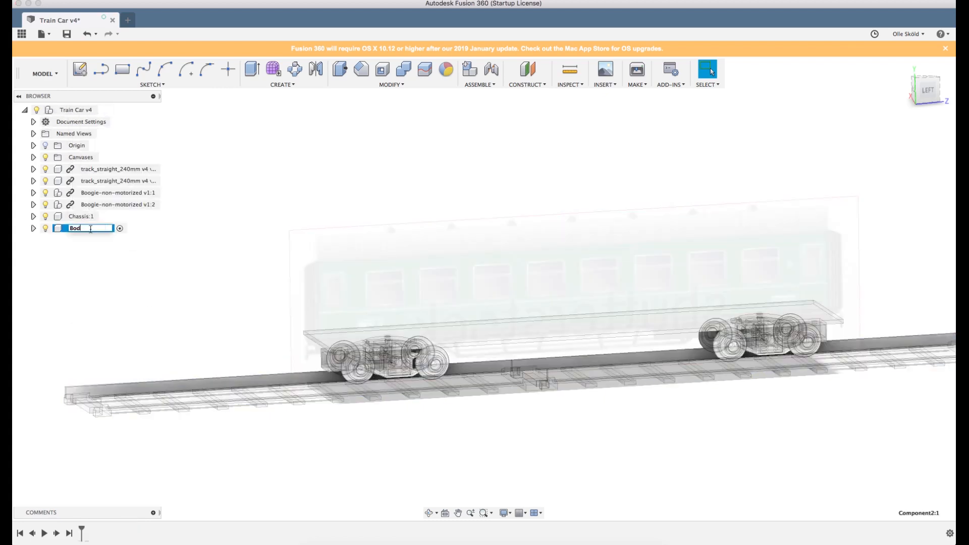
pyautogui.press('Return')
pyautogui.click(189, 275)
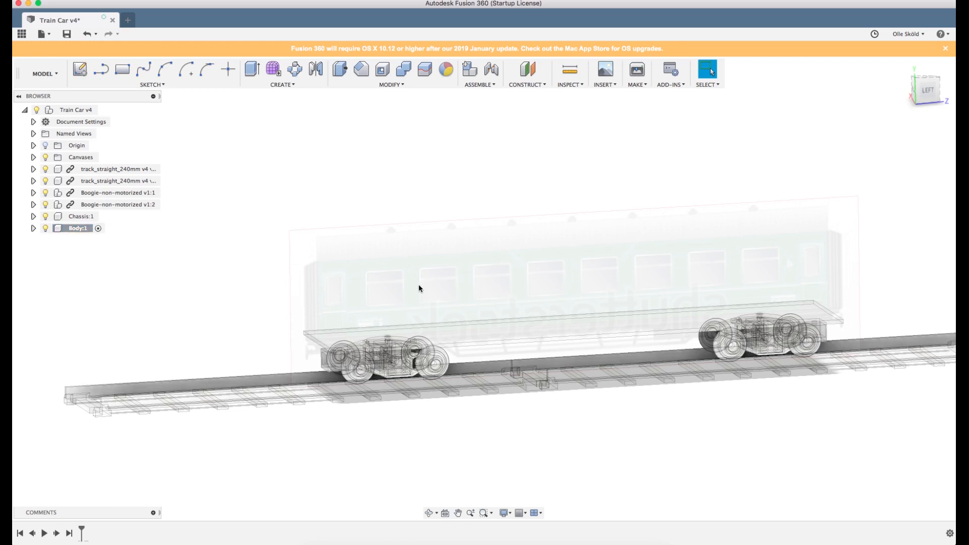
# Start a sketch for the Body component on the chassis plate's top face.
pyautogui.keyDown('shift'); pyautogui.moveTo(470, 291); pyautogui.dragTo(519, 325, button='middle'); pyautogui.keyUp('shift')
pyautogui.click(519, 325)
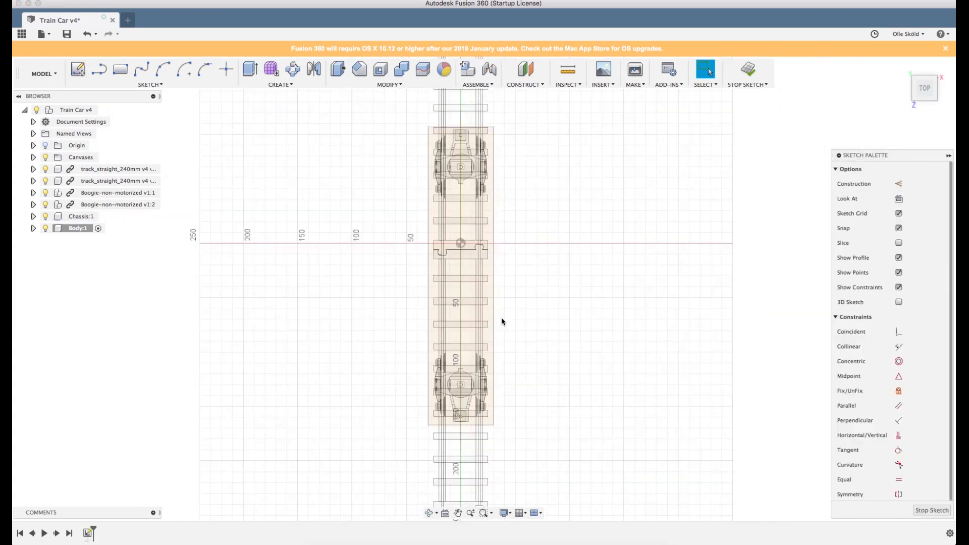
pyautogui.scroll(4, 494, 427)
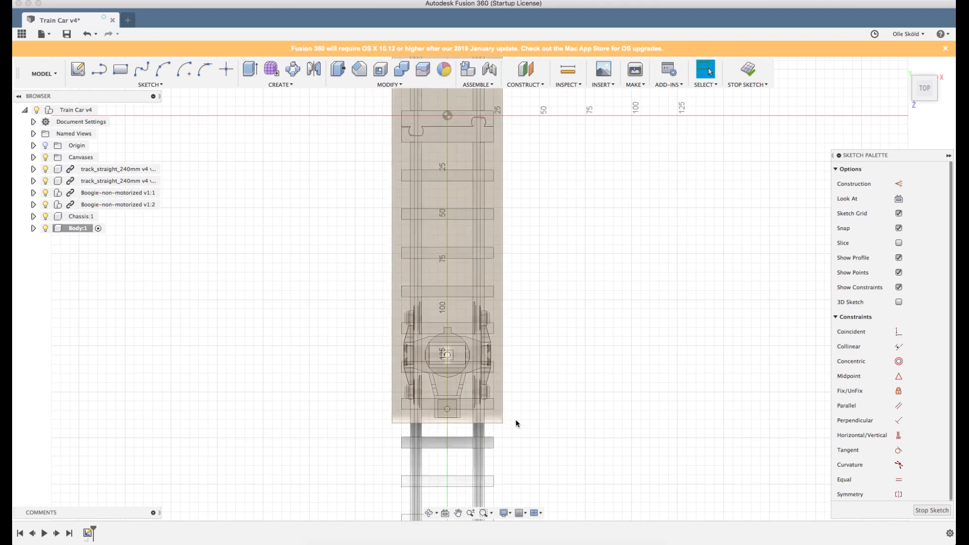
pyautogui.moveTo(591, 400)
pyautogui.keyDown('shift'); pyautogui.mouseDown(button='middle')
pyautogui.moveTo(595, 374)
pyautogui.moveTo(574, 335)
pyautogui.moveTo(535, 348)
pyautogui.moveTo(533, 396)
pyautogui.mouseUp(button='middle'); pyautogui.keyUp('shift')
pyautogui.click(923, 89)
pyautogui.scroll(-3, 329, 311)
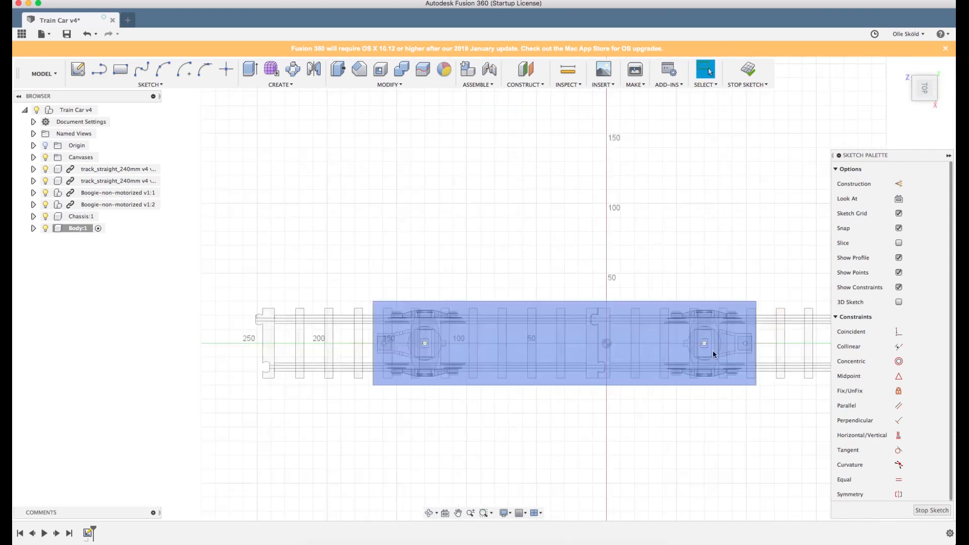
# Offset the chassis plate's outer rectangular outline 2 mm inward.
pyautogui.scroll(5, 778, 345)
pyautogui.scroll(3, 405, 273)
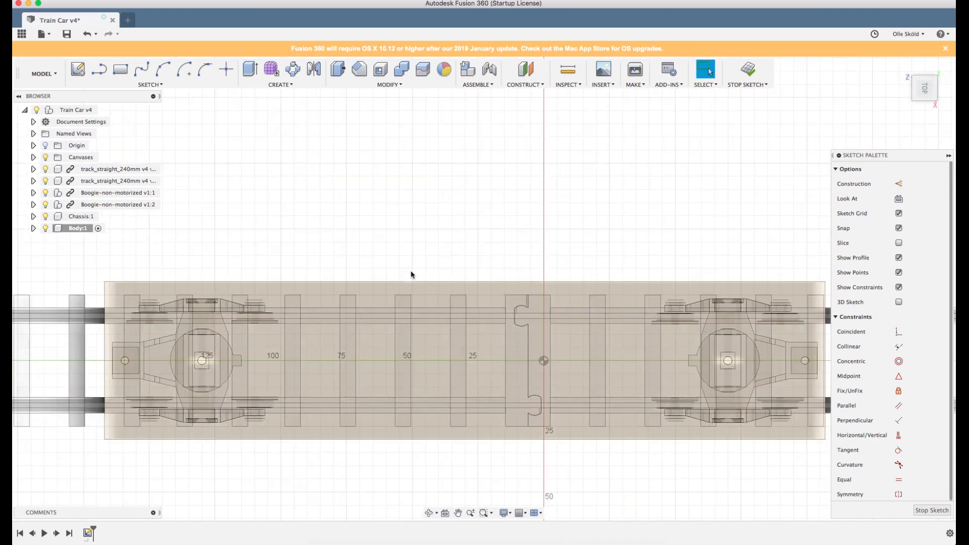
pyautogui.scroll(-2, 435, 253)
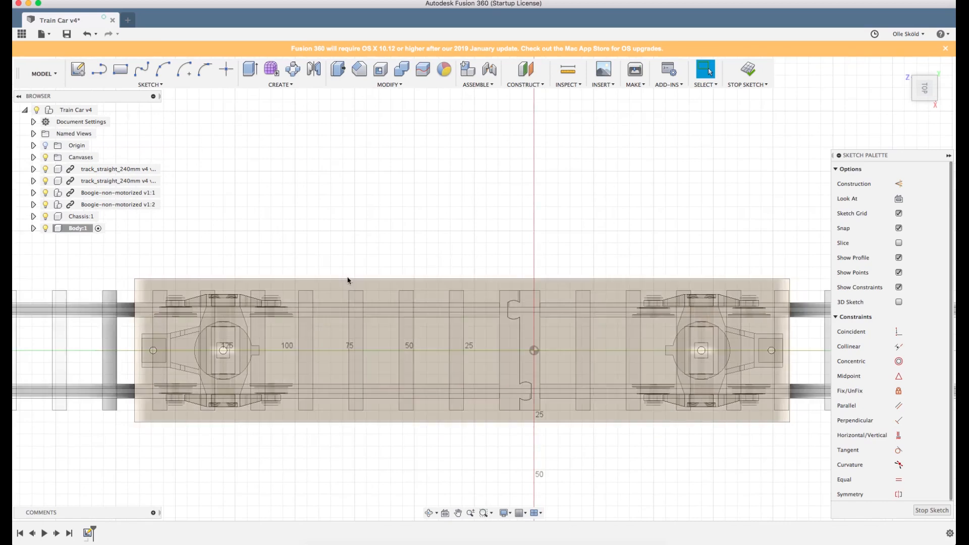
pyautogui.doubleClick(349, 279)
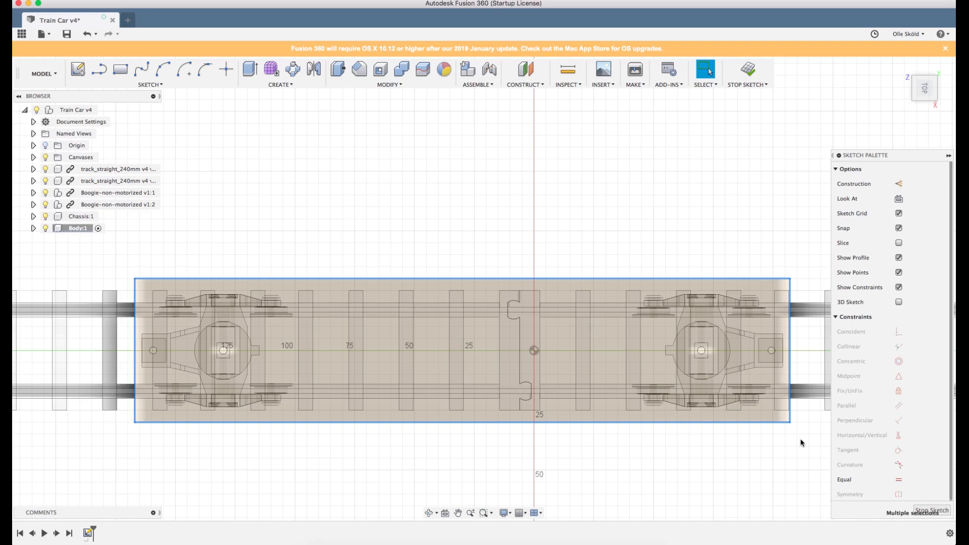
pyautogui.press('o')
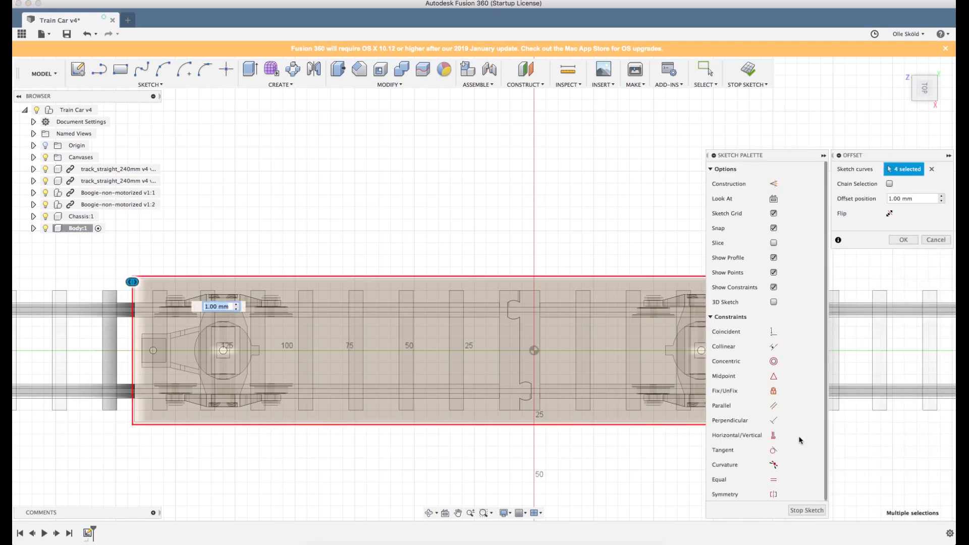
pyautogui.scroll(-3, 370, 392)
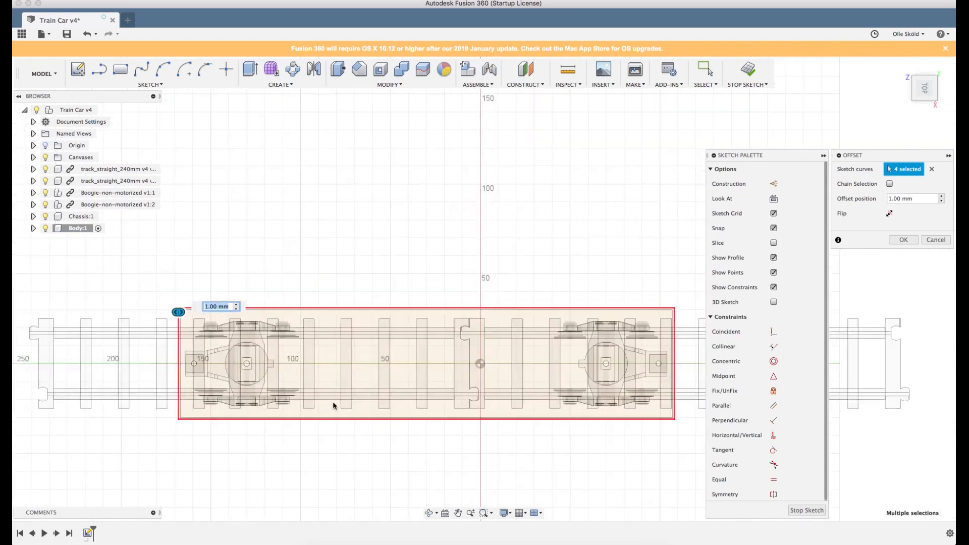
pyautogui.scroll(2, 478, 360)
pyautogui.scroll(-1, 161, 304)
pyautogui.moveTo(111, 302); pyautogui.dragTo(118, 302)
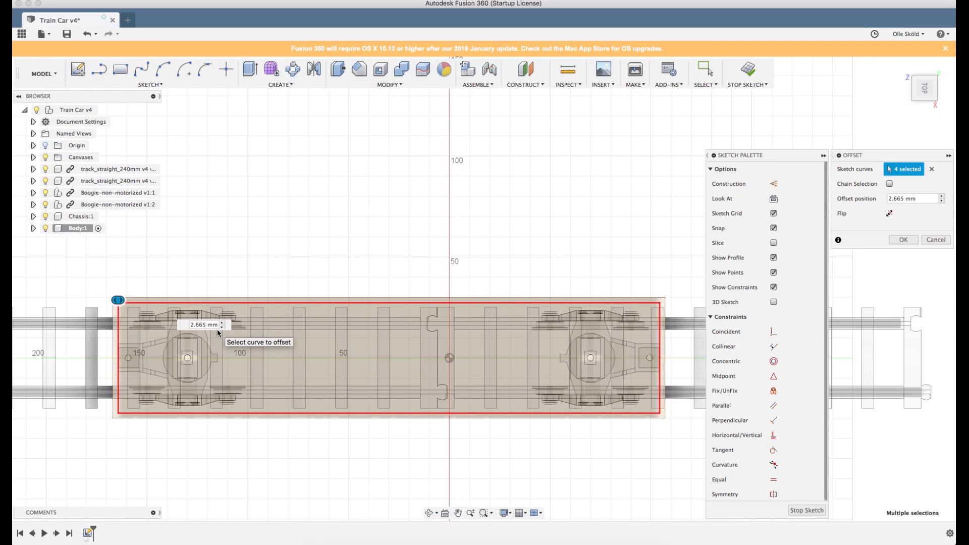
pyautogui.write('2.0')
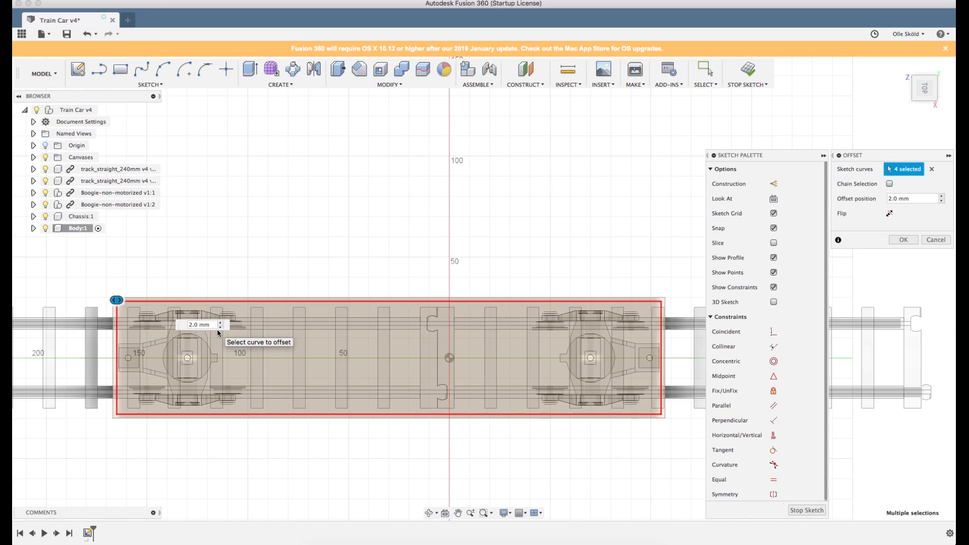
pyautogui.press('Return')
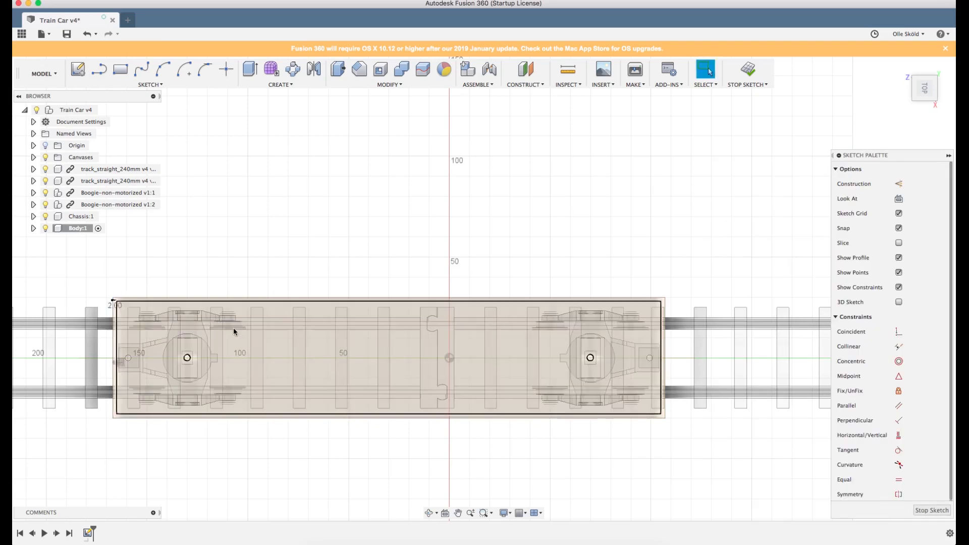
# Extrude the narrow rim profile between the chassis outline and its inner offset 40 mm upward as a new body.
pyautogui.scroll(3, 233, 329)
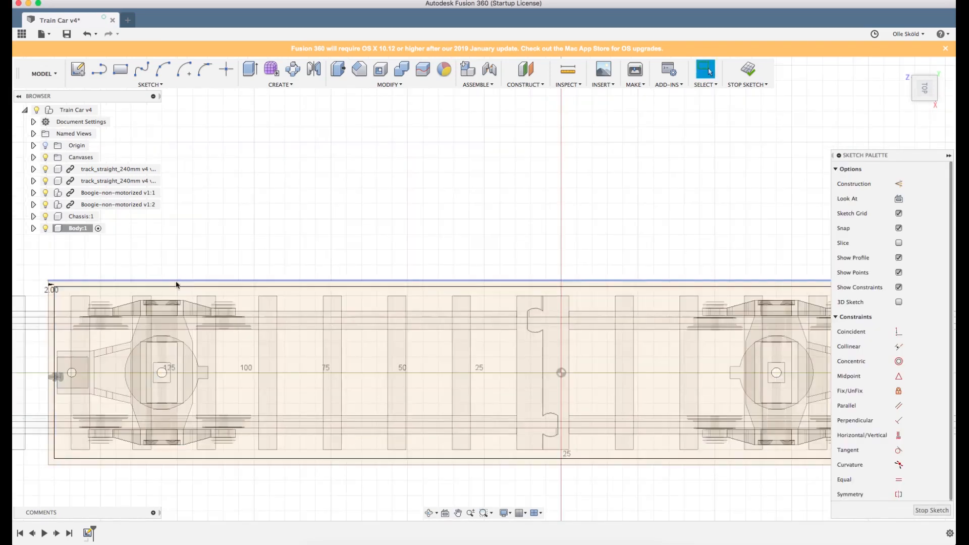
pyautogui.scroll(3, 175, 281)
pyautogui.scroll(-5, 212, 313)
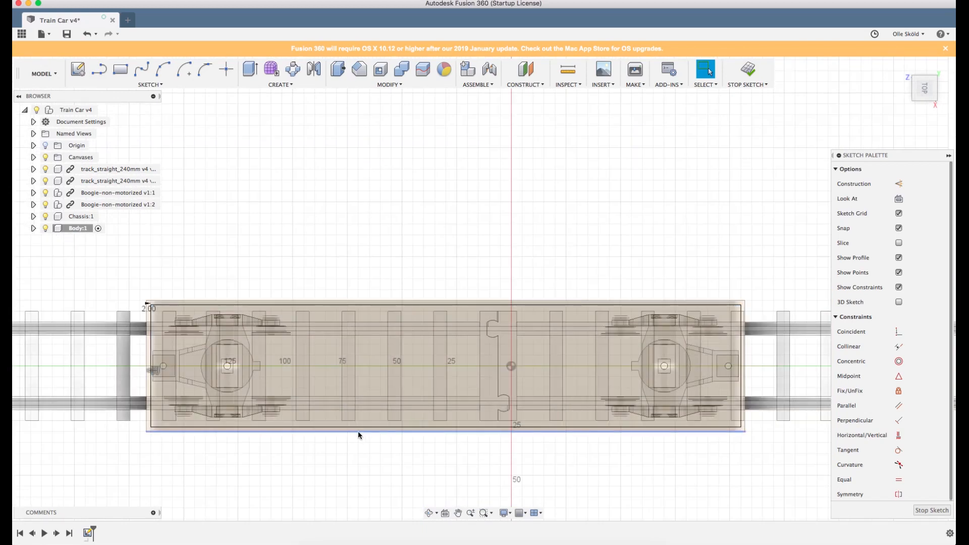
pyautogui.scroll(4, 146, 303)
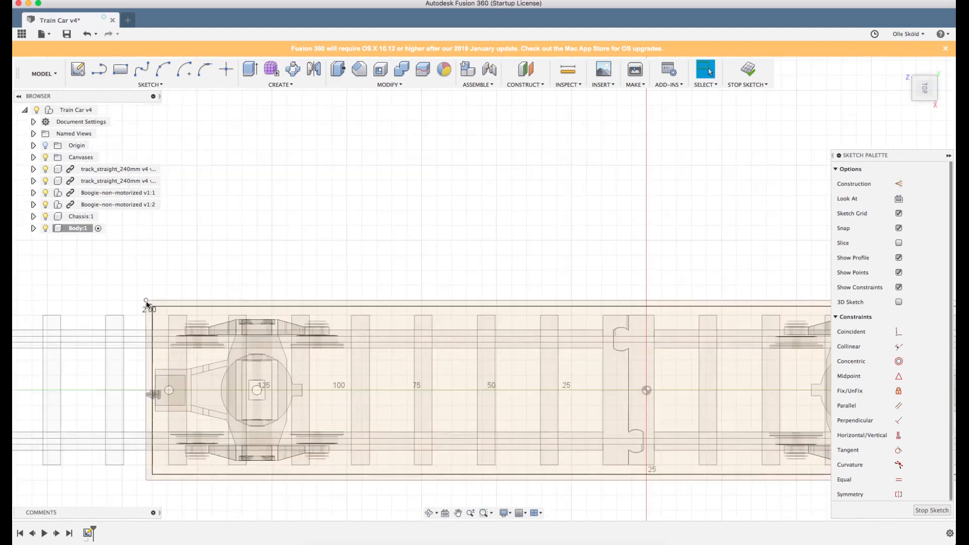
pyautogui.scroll(1, 146, 303)
pyautogui.click(196, 306)
pyautogui.scroll(-6, 198, 259)
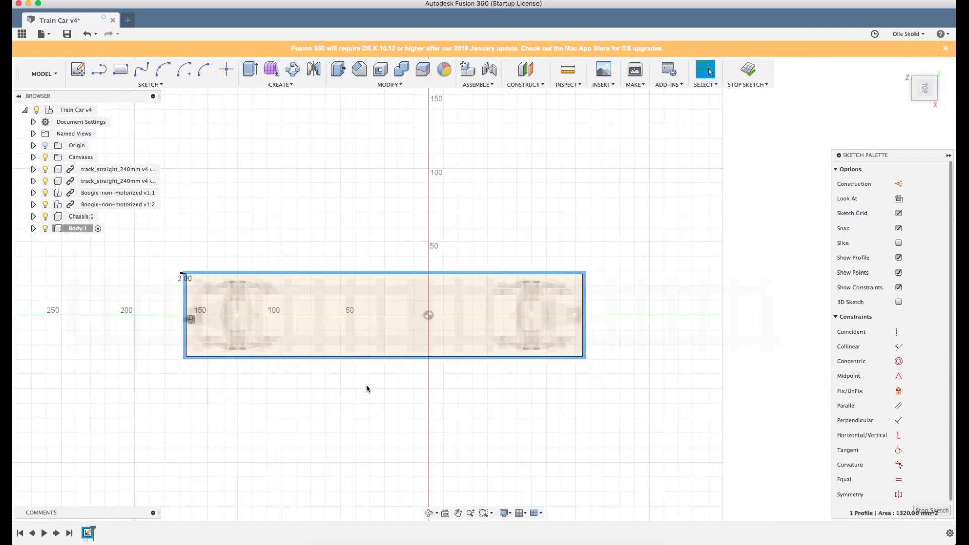
pyautogui.moveTo(454, 394)
pyautogui.keyDown('shift'); pyautogui.mouseDown(button='middle')
pyautogui.moveTo(456, 352)
pyautogui.moveTo(506, 354)
pyautogui.moveTo(480, 346)
pyautogui.mouseUp(button='middle'); pyautogui.keyUp('shift')
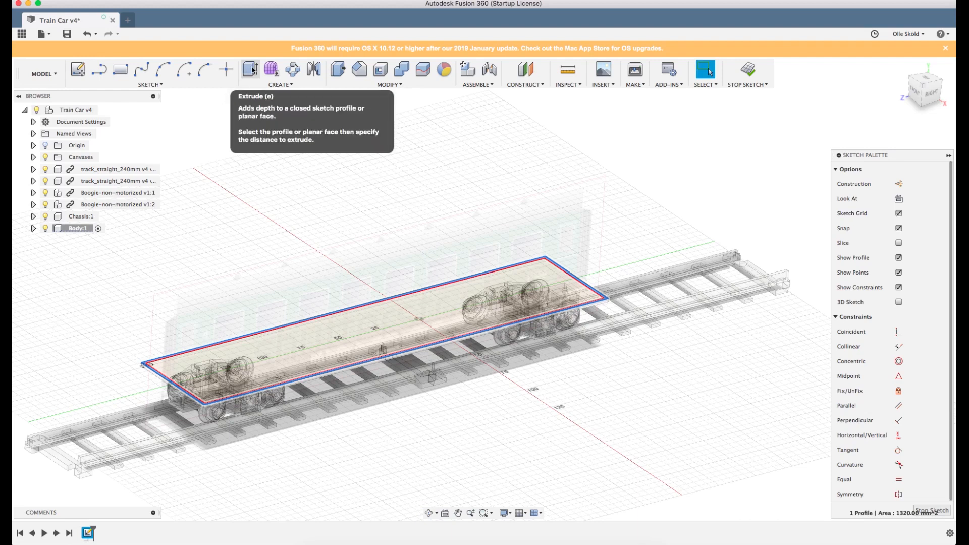
pyautogui.click(249, 72)
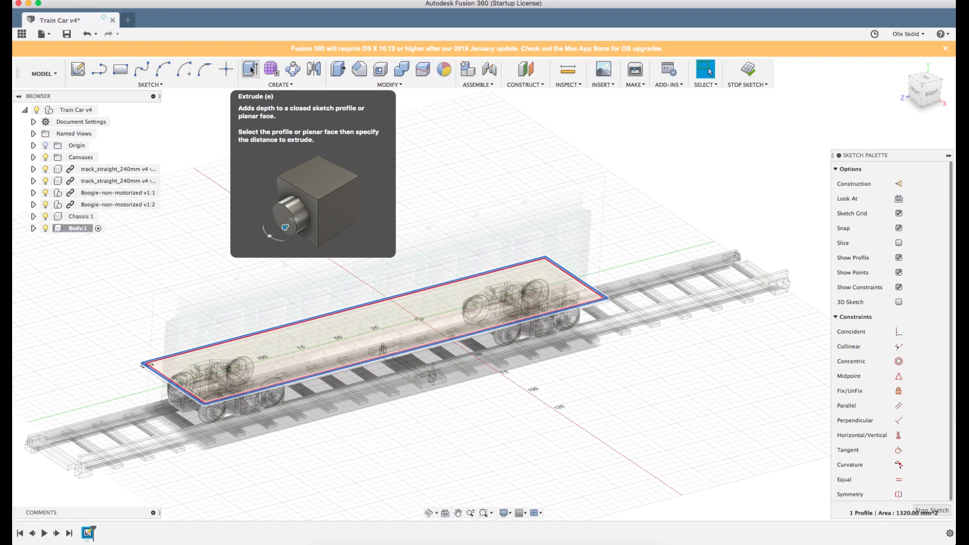
pyautogui.click(251, 71)
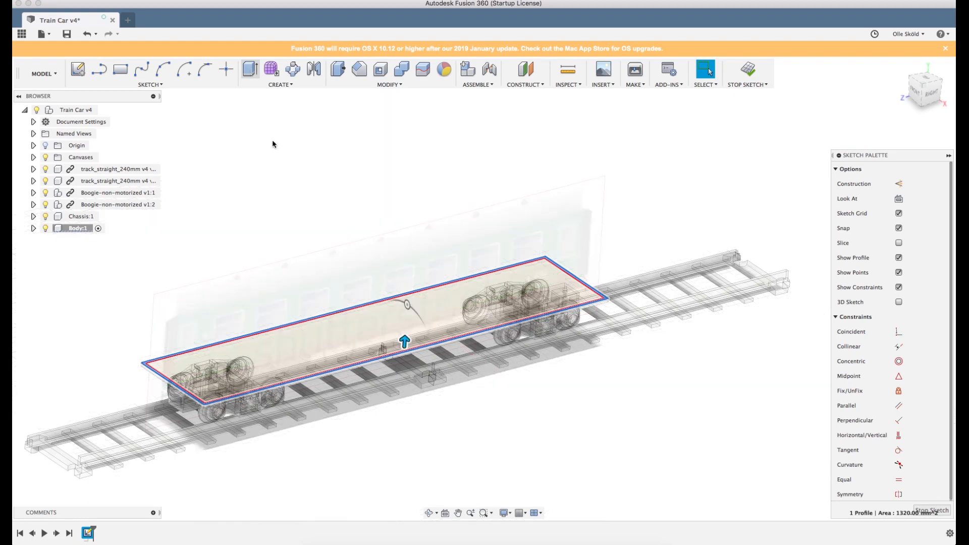
pyautogui.scroll(-3, 758, 370)
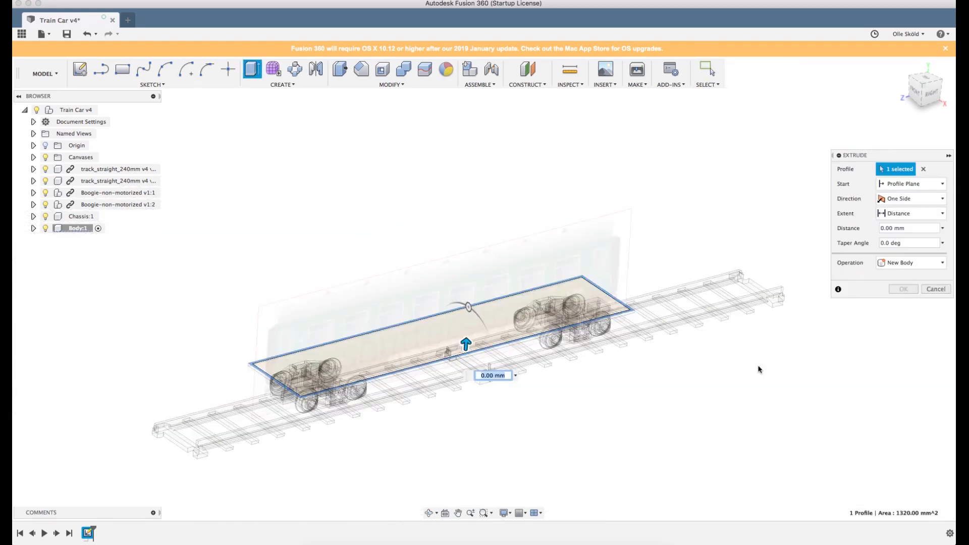
pyautogui.scroll(5, 457, 350)
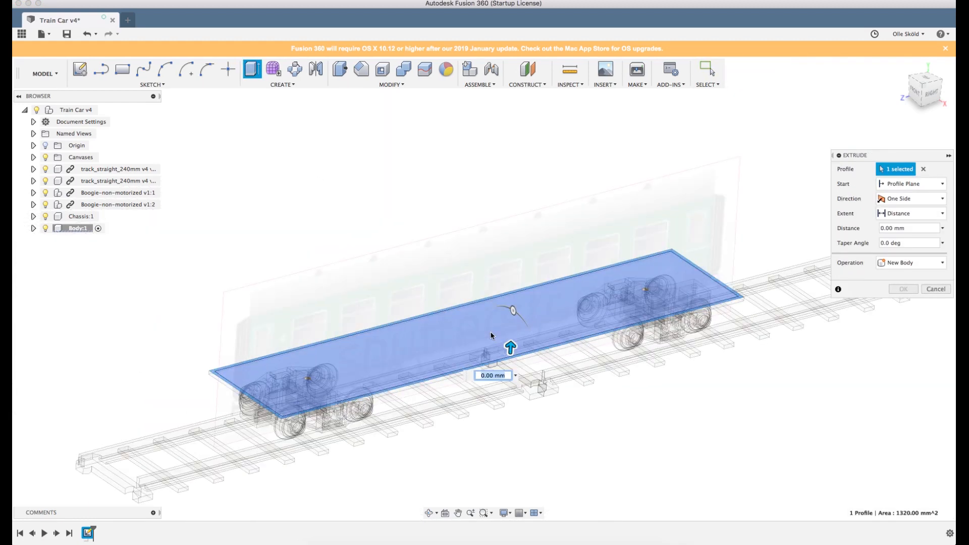
pyautogui.click(932, 94)
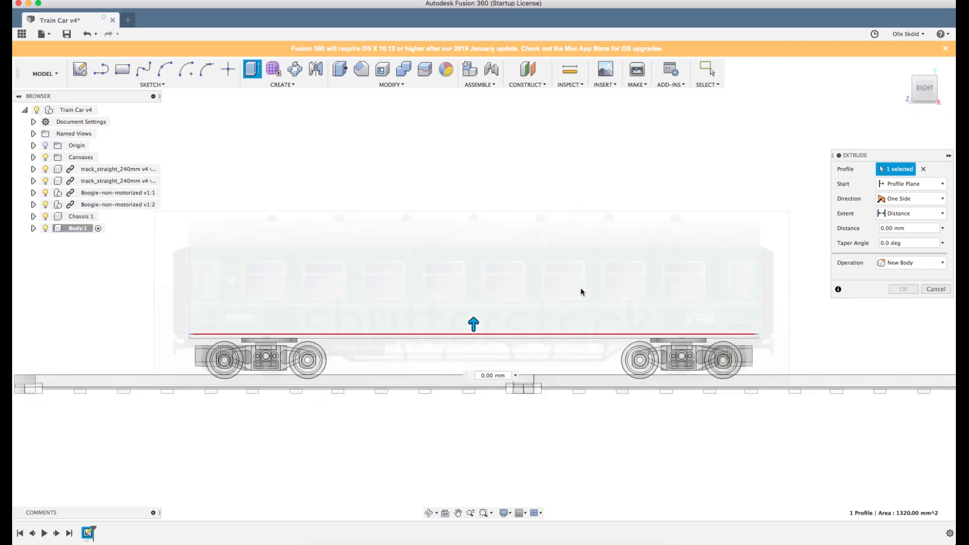
pyautogui.scroll(3, 403, 196)
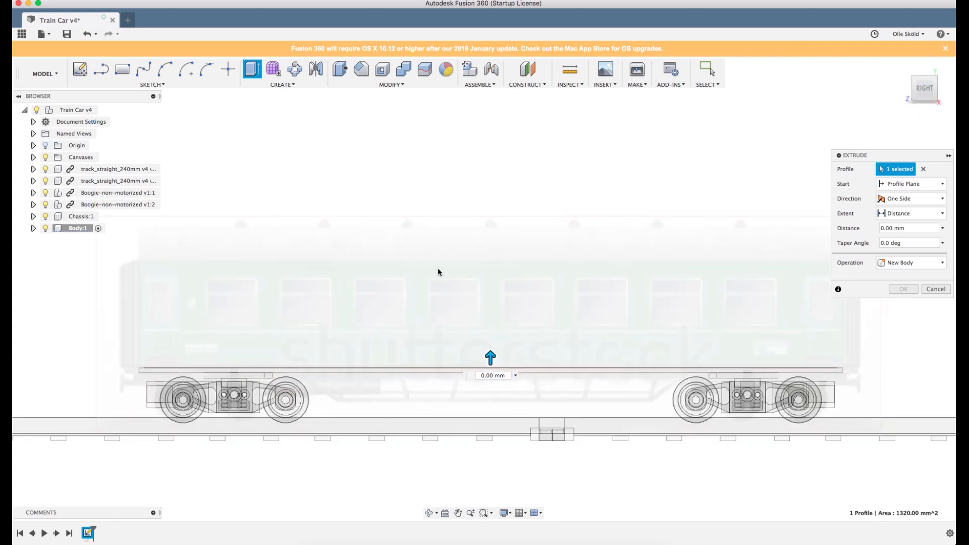
pyautogui.moveTo(491, 356); pyautogui.dragTo(500, 259)
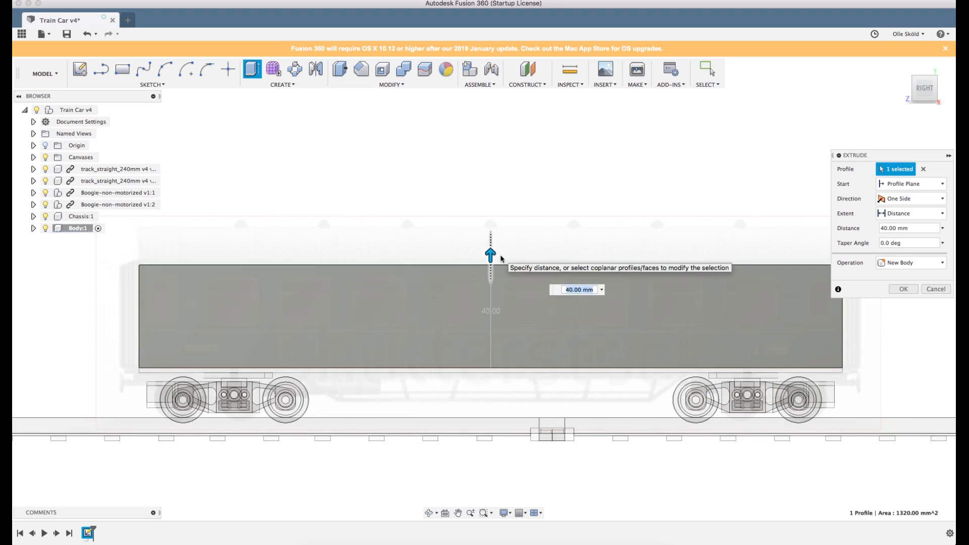
# Raise the wall extrusion to 42 mm to match the canvas car's side height and complete it as a new body.
pyautogui.scroll(-3, 364, 320)
pyautogui.scroll(2, 617, 244)
pyautogui.scroll(2, 681, 245)
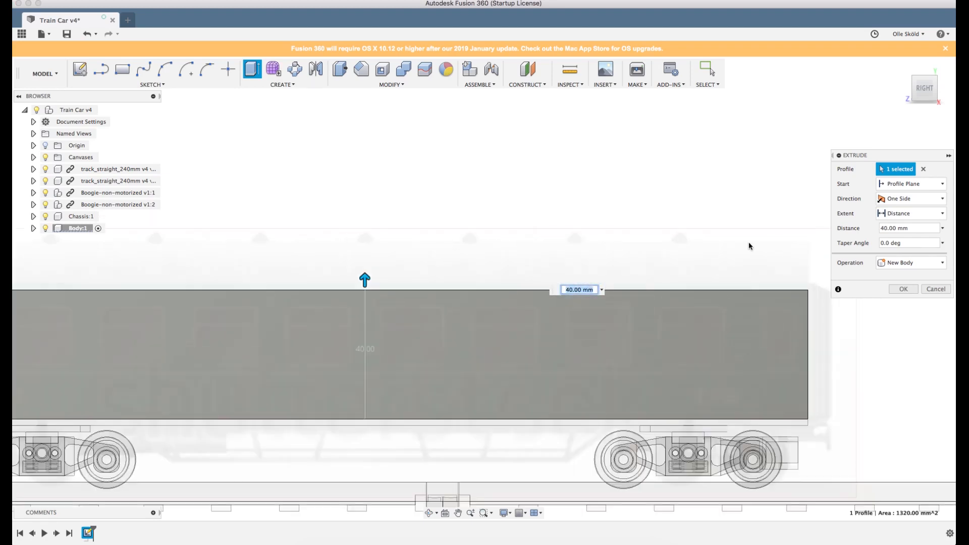
pyautogui.scroll(3, 749, 241)
pyautogui.scroll(5, 119, 258)
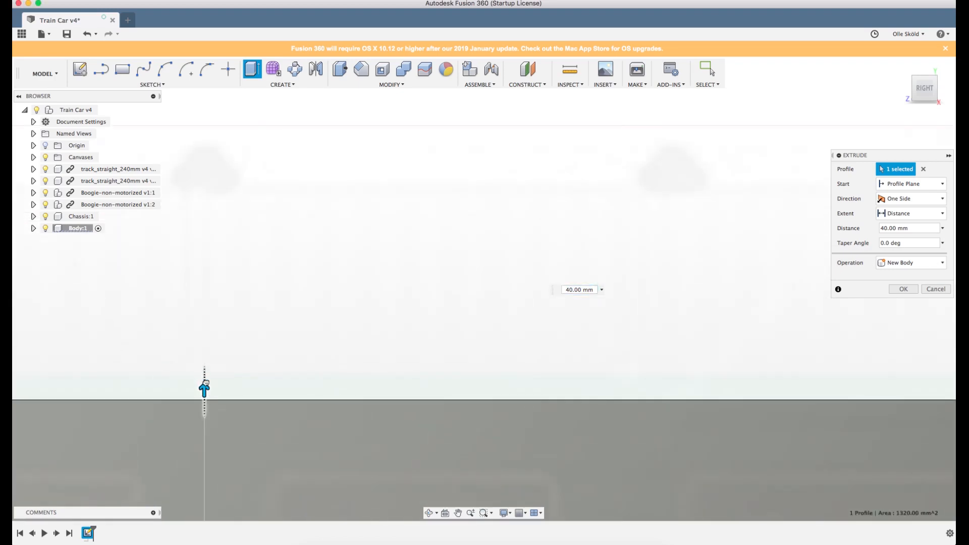
pyautogui.moveTo(204, 390); pyautogui.dragTo(205, 362)
pyautogui.scroll(-5, 233, 311)
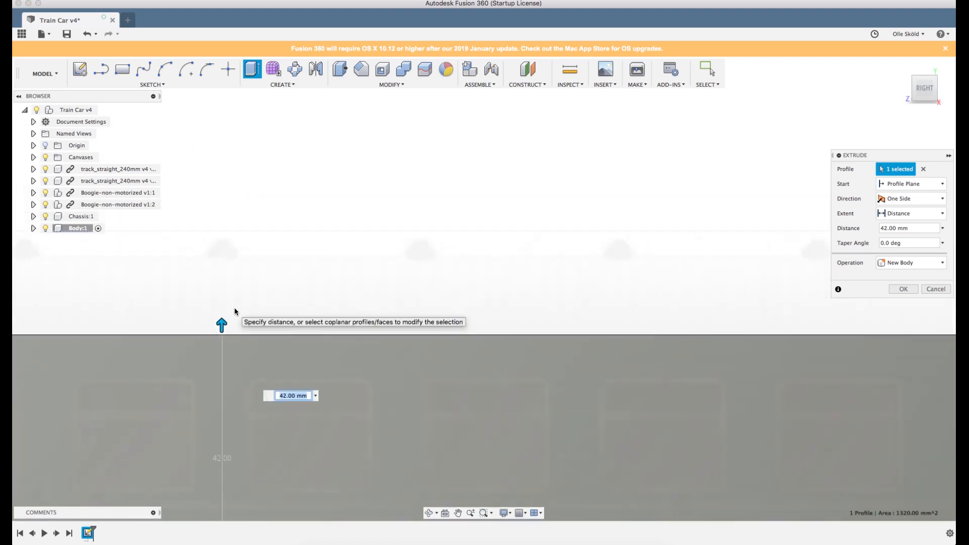
pyautogui.scroll(-5, 561, 272)
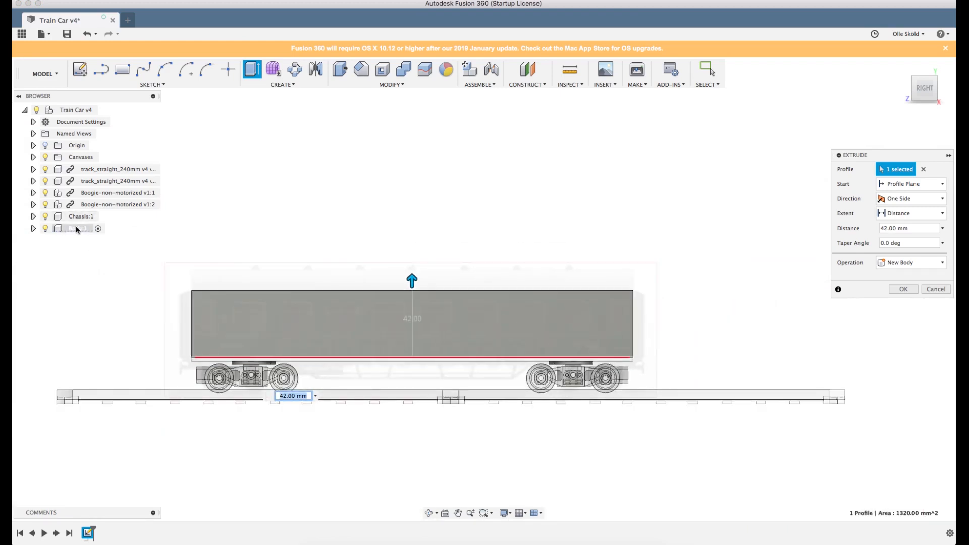
pyautogui.scroll(-1, 526, 242)
pyautogui.moveTo(562, 251)
pyautogui.keyDown('shift'); pyautogui.mouseDown(button='middle')
pyautogui.moveTo(558, 237)
pyautogui.moveTo(573, 260)
pyautogui.mouseUp(button='middle'); pyautogui.keyUp('shift')
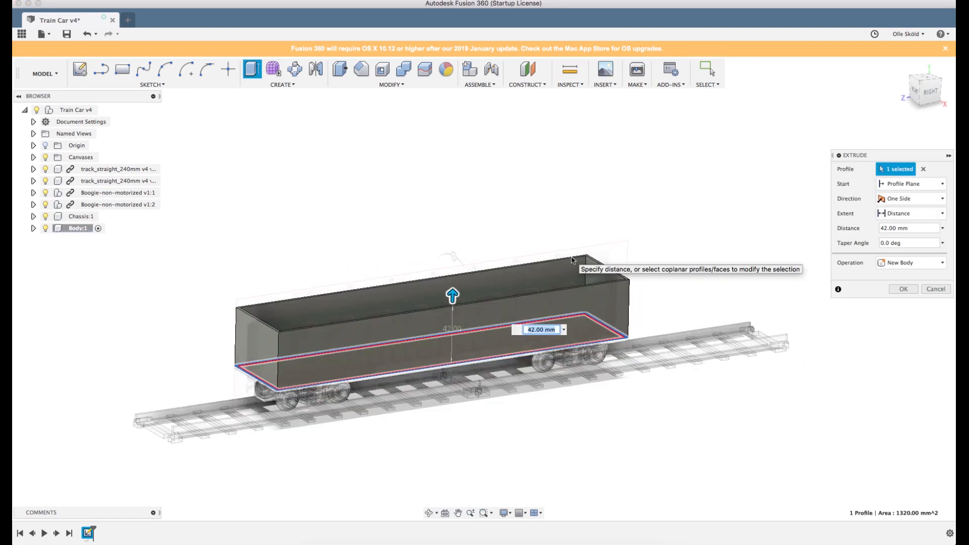
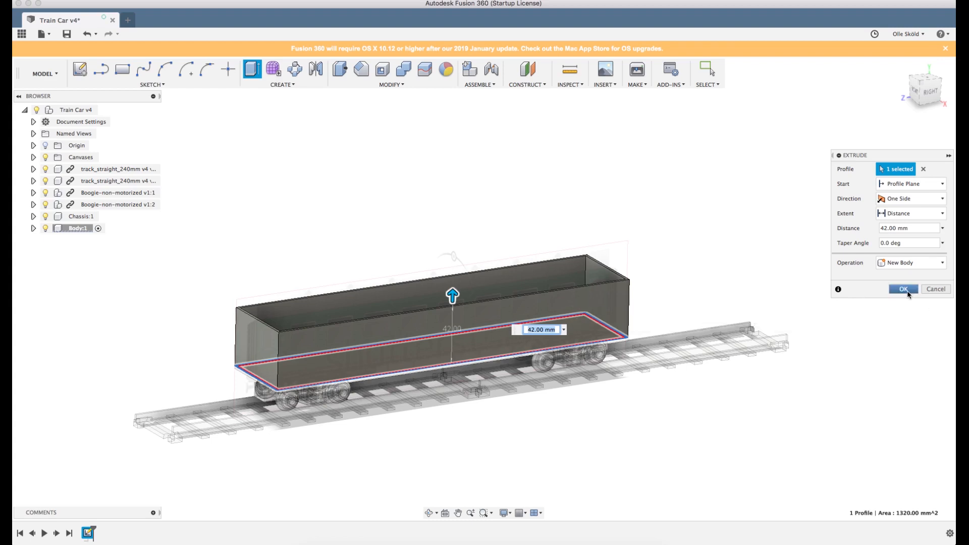
pyautogui.click(903, 289)
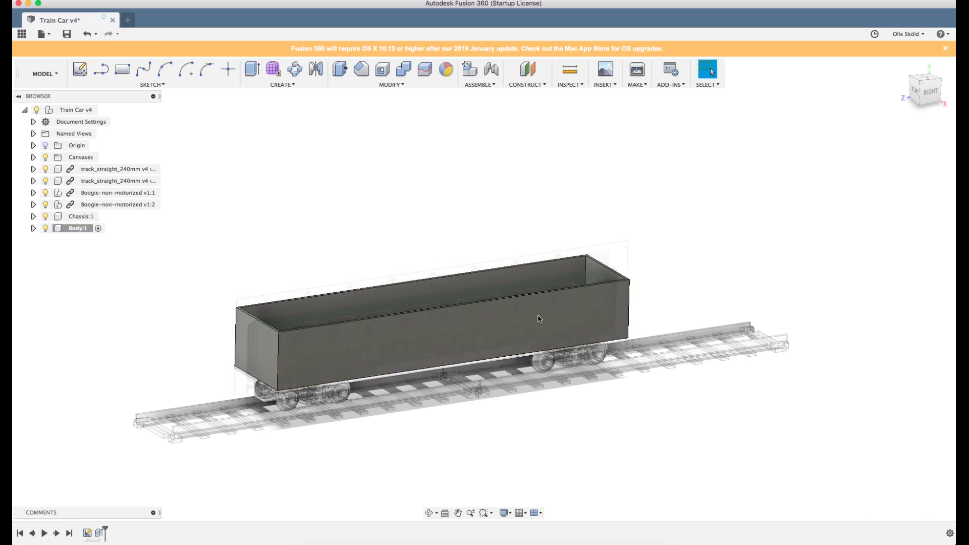
# Start a sketch on the long outer side face of the car body's walls.
pyautogui.scroll(3, 348, 298)
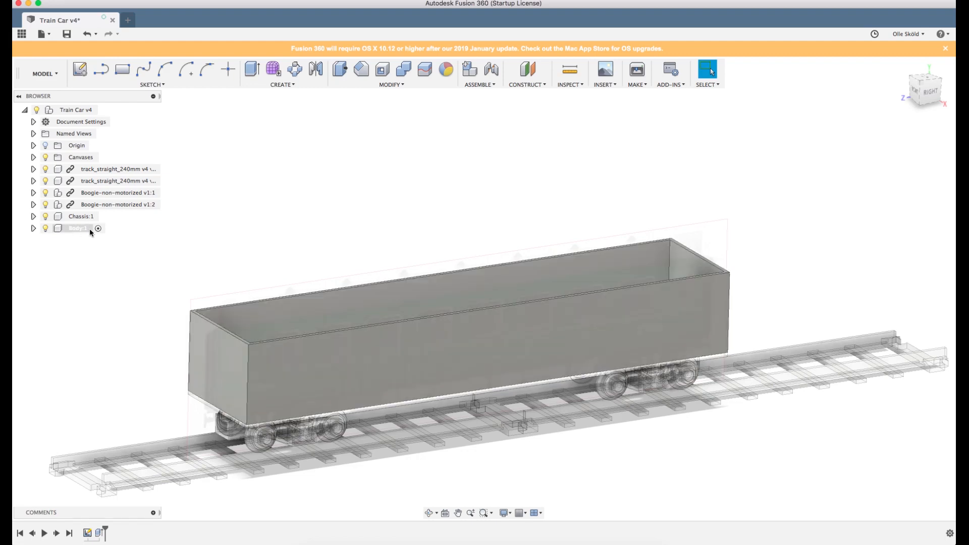
pyautogui.click(76, 230)
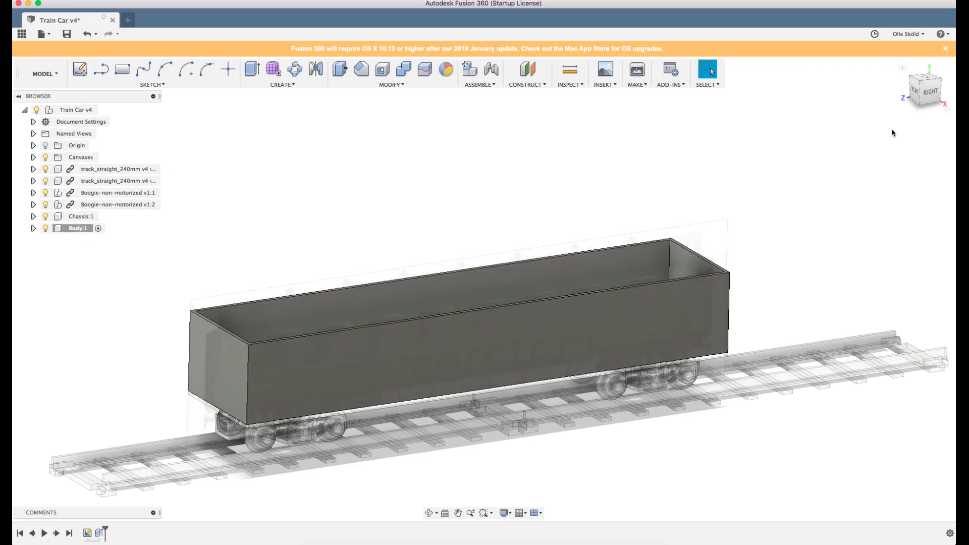
pyautogui.click(935, 93)
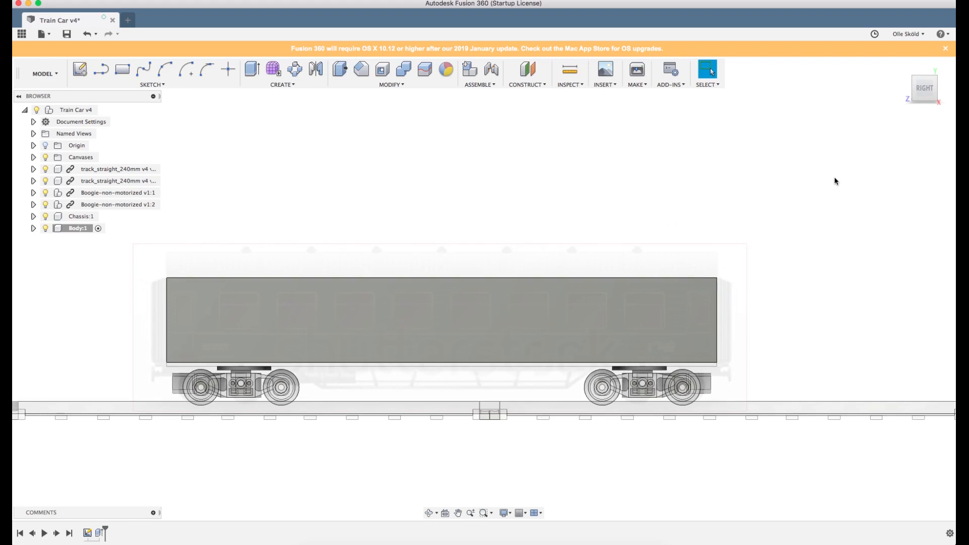
pyautogui.scroll(2, 437, 211)
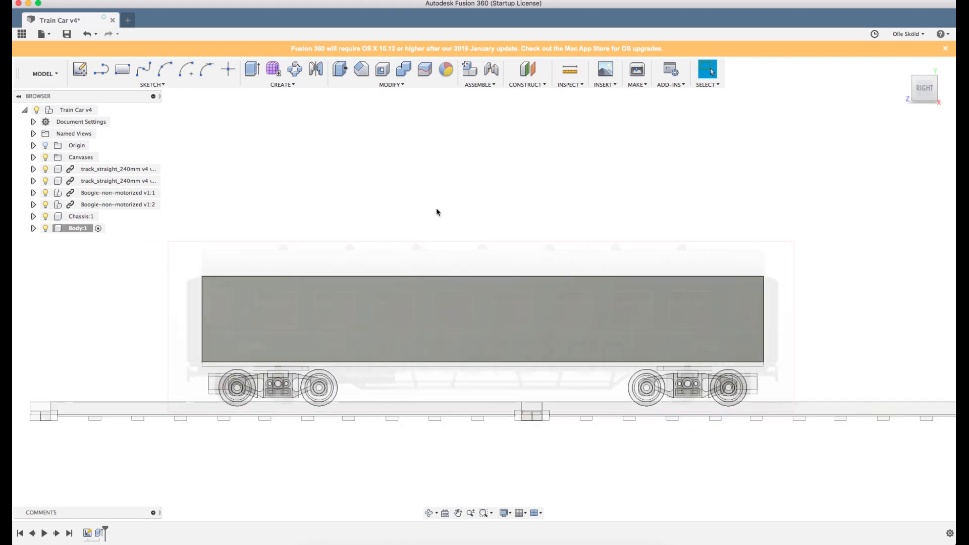
pyautogui.keyDown('shift'); pyautogui.moveTo(438, 212); pyautogui.dragTo(461, 206, button='middle'); pyautogui.keyUp('shift')
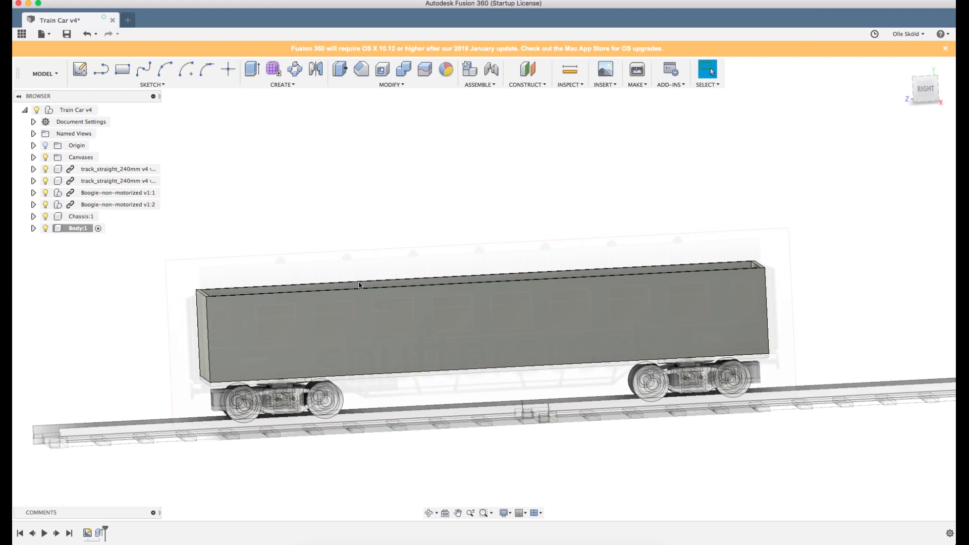
pyautogui.click(359, 285)
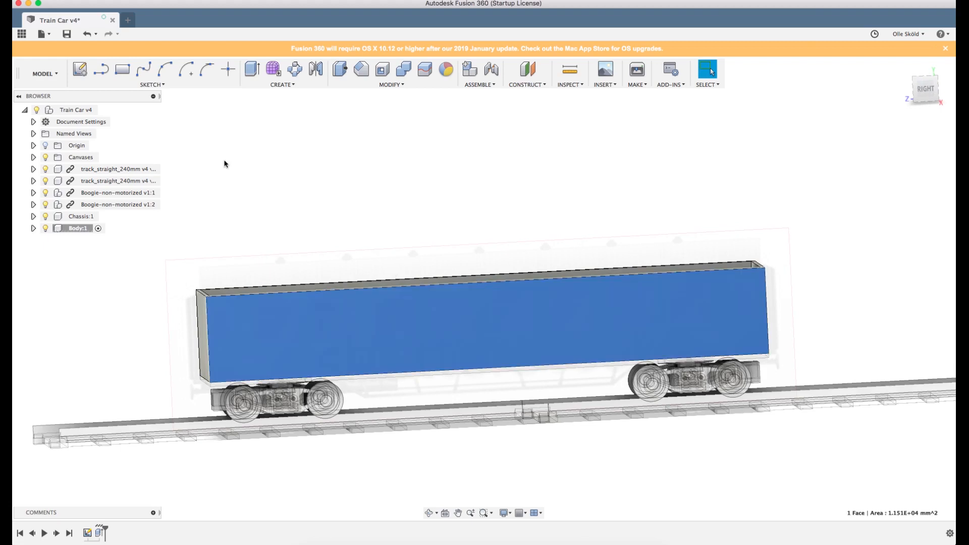
pyautogui.click(80, 69)
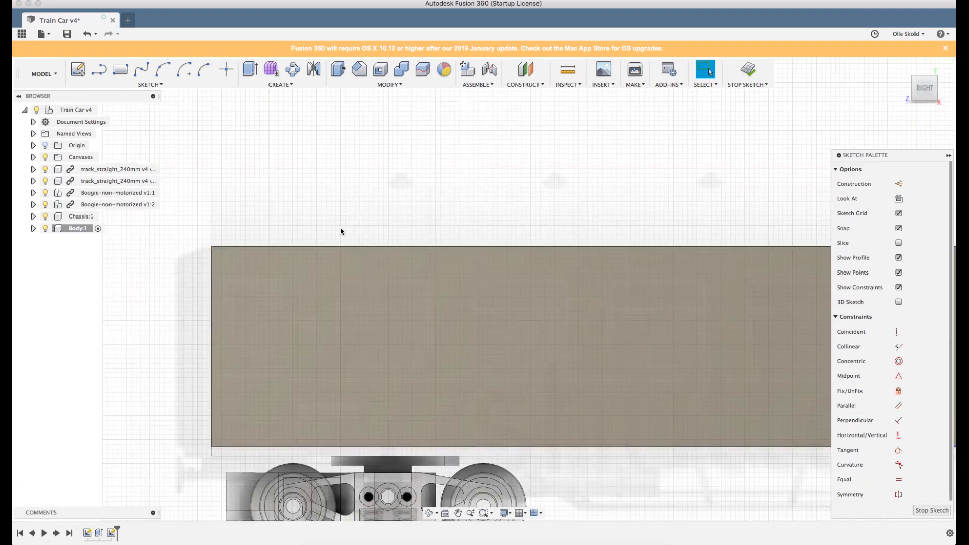
# Hide the solid Body1 inside the Body component to expose the windows on the canvas.
pyautogui.click(34, 228)
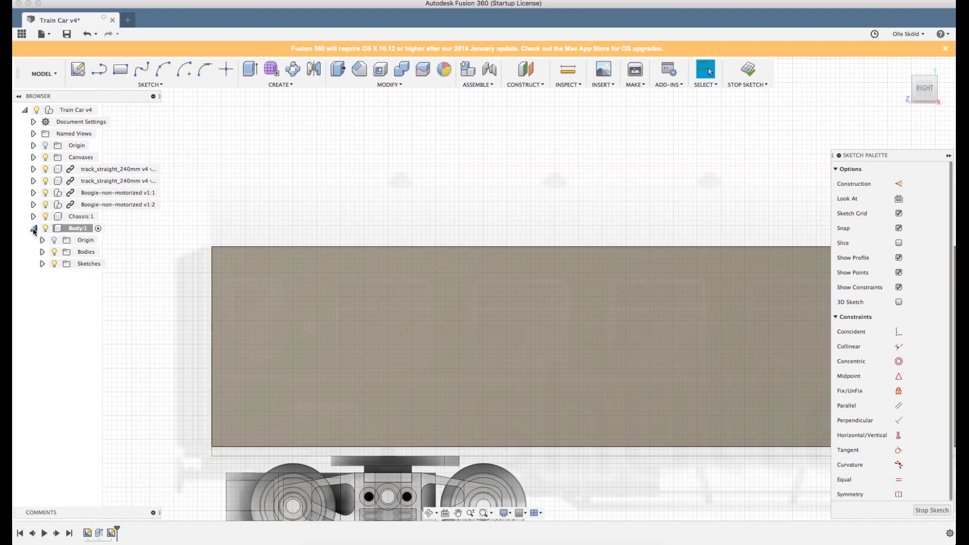
pyautogui.click(42, 252)
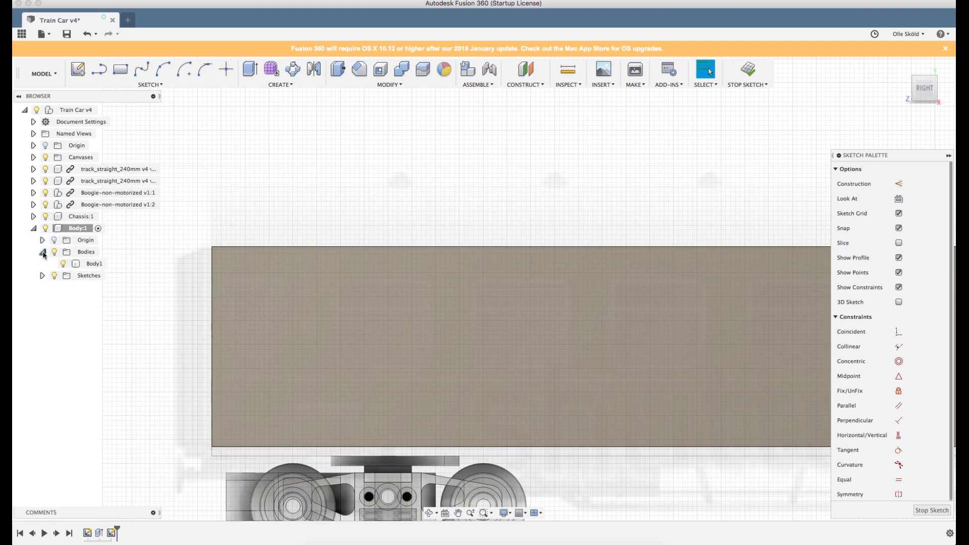
pyautogui.click(62, 265)
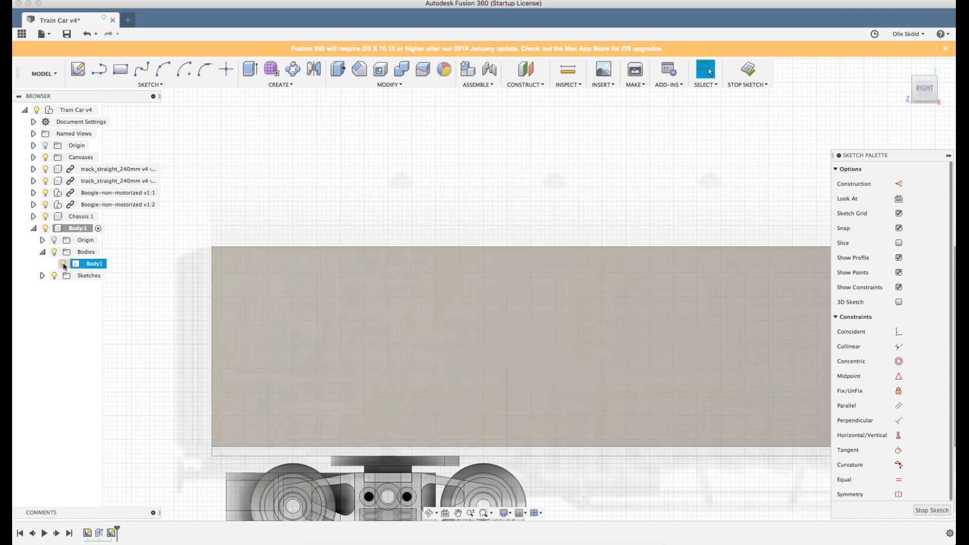
pyautogui.click(63, 265)
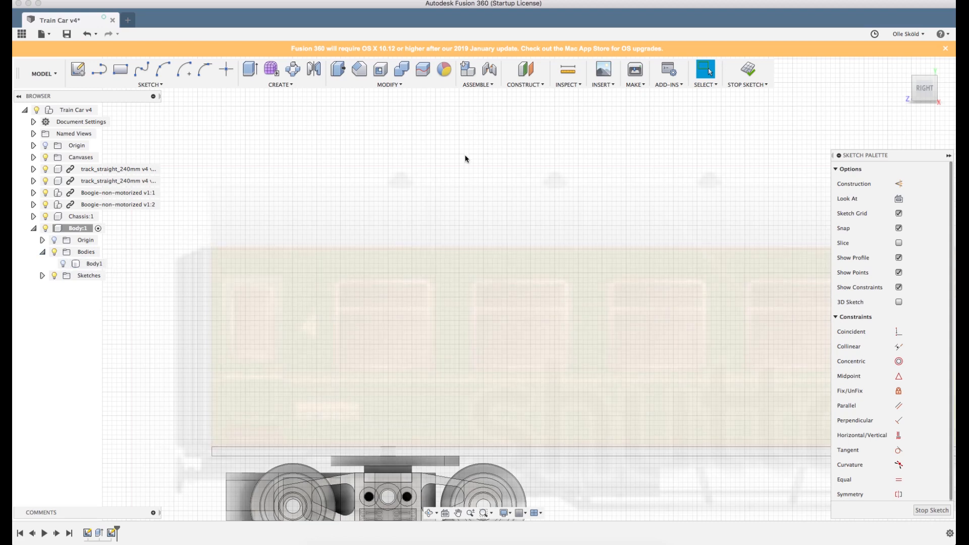
# Sketch a rectangle about 20 mm wide and 18.5 mm high over the first large window near the end of the canvas car.
pyautogui.scroll(3, 375, 337)
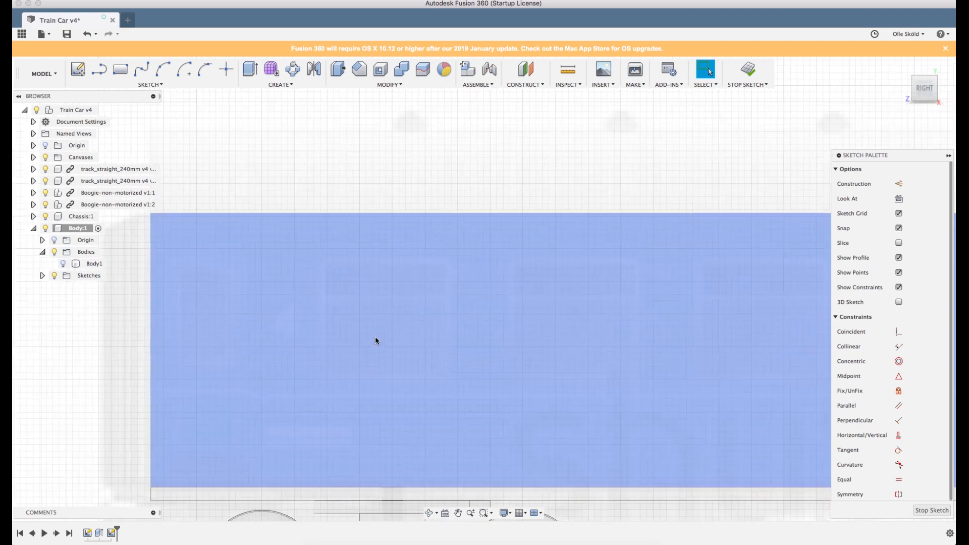
pyautogui.scroll(2, 375, 340)
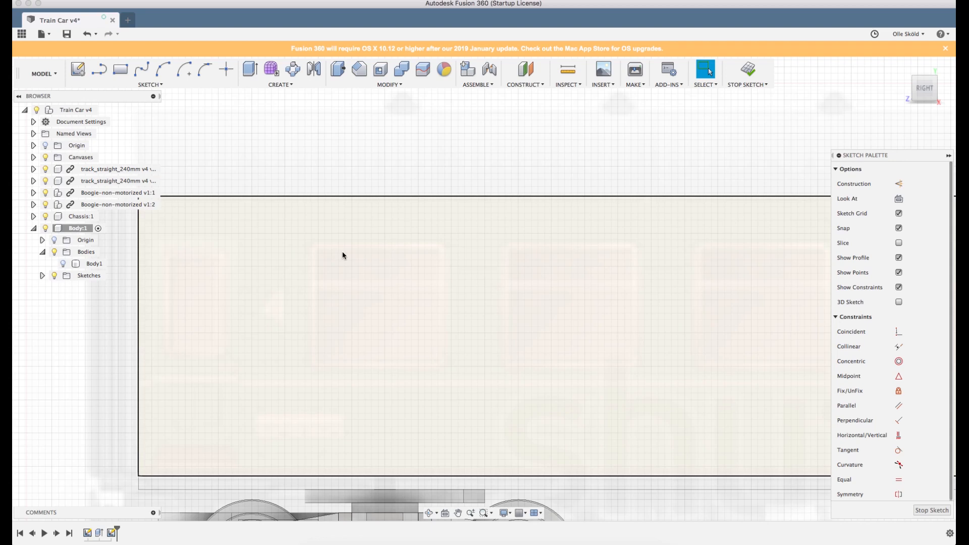
pyautogui.press('r')
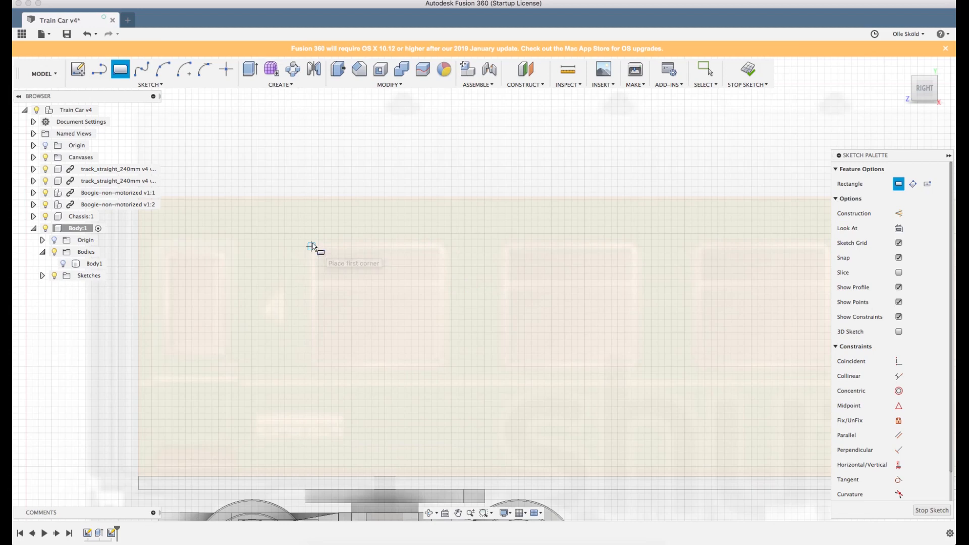
pyautogui.scroll(2, 312, 248)
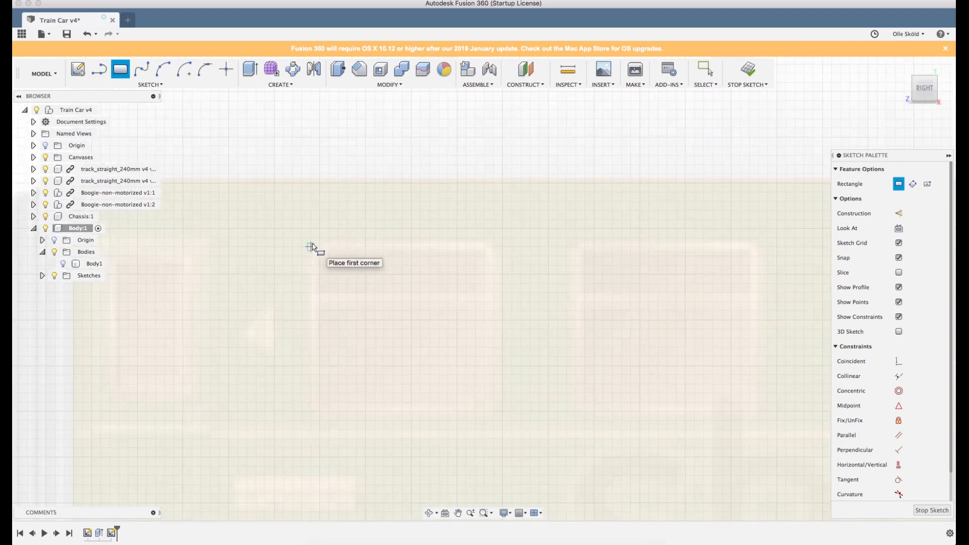
pyautogui.scroll(3, 313, 248)
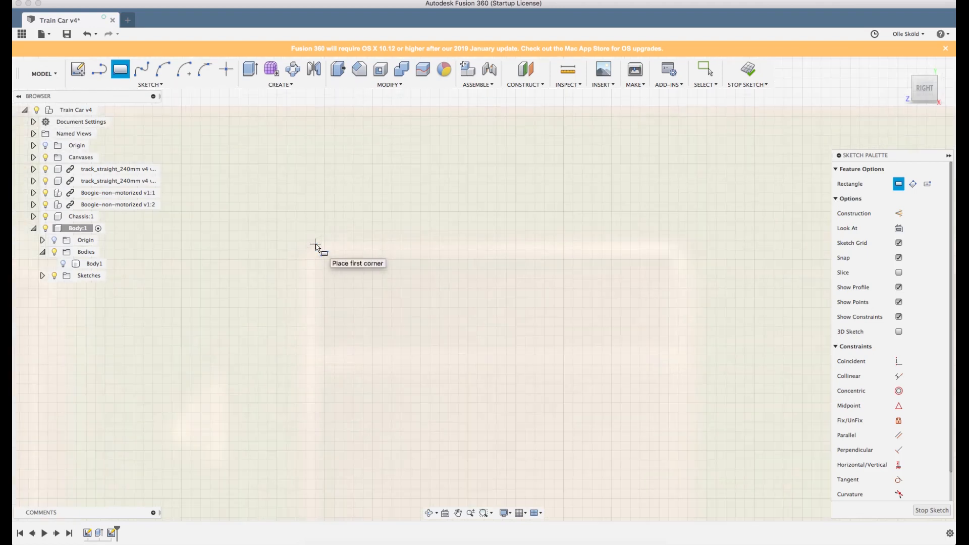
pyautogui.click(306, 241)
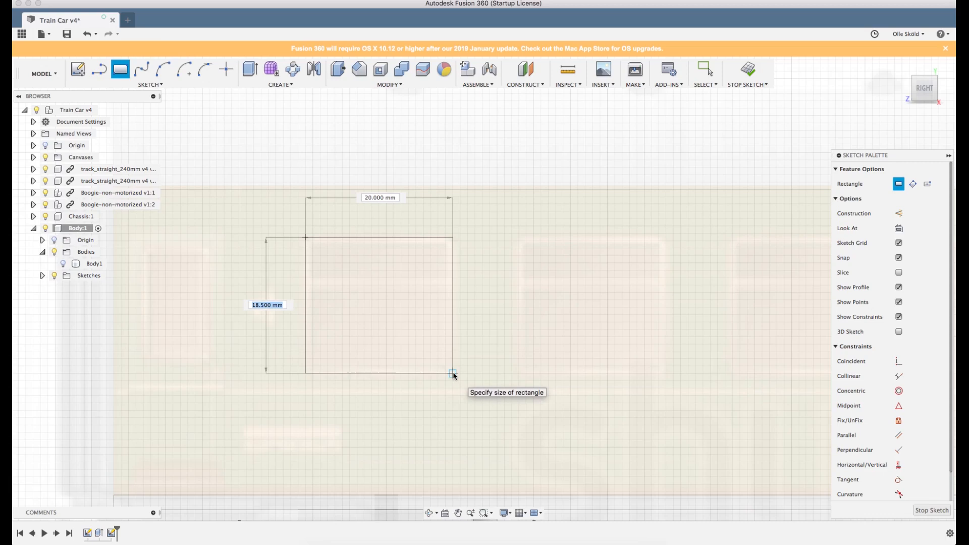
pyautogui.scroll(5, 452, 375)
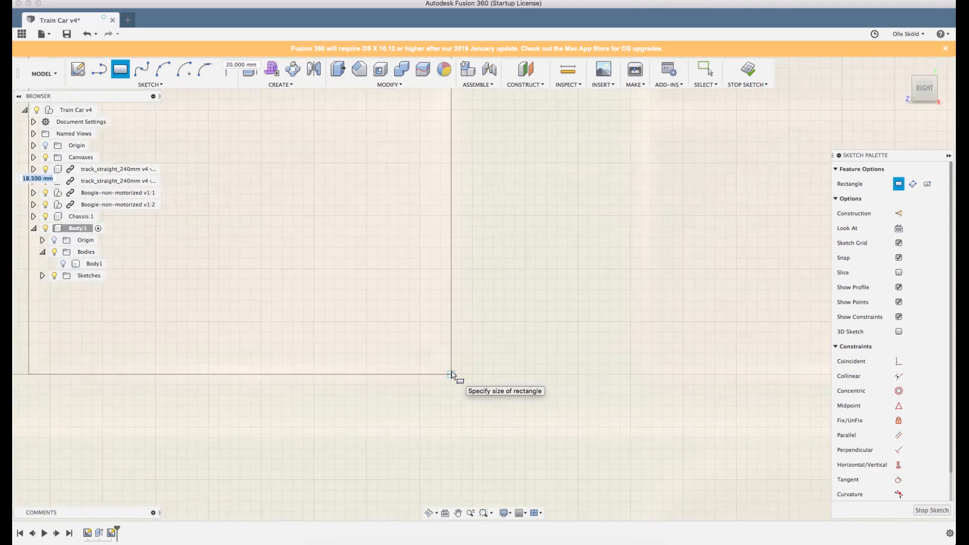
pyautogui.click(453, 374)
pyautogui.scroll(-5, 452, 375)
pyautogui.scroll(-2, 452, 372)
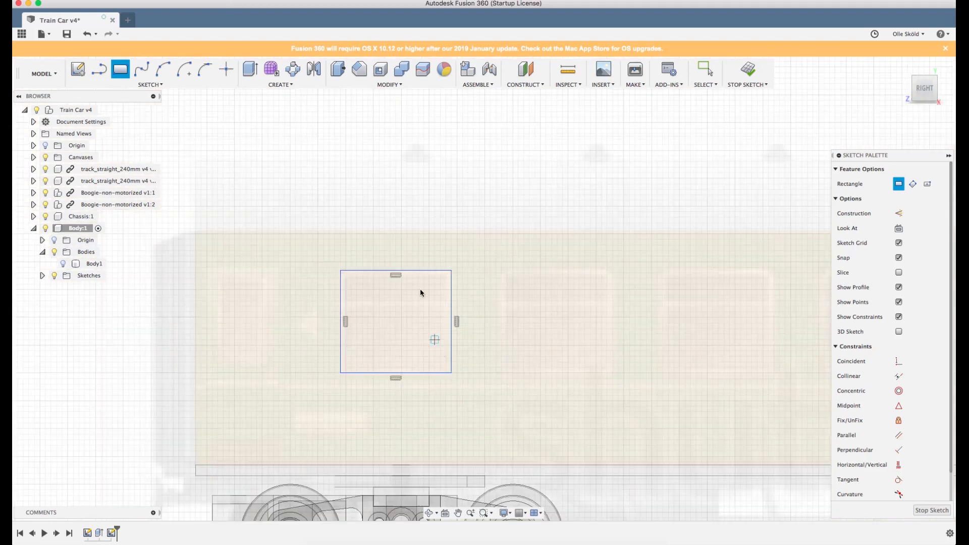
# Start extruding the window rectangle's profile and make the hidden Body1 visible again.
pyautogui.scroll(-5, 423, 265)
pyautogui.scroll(-4, 328, 303)
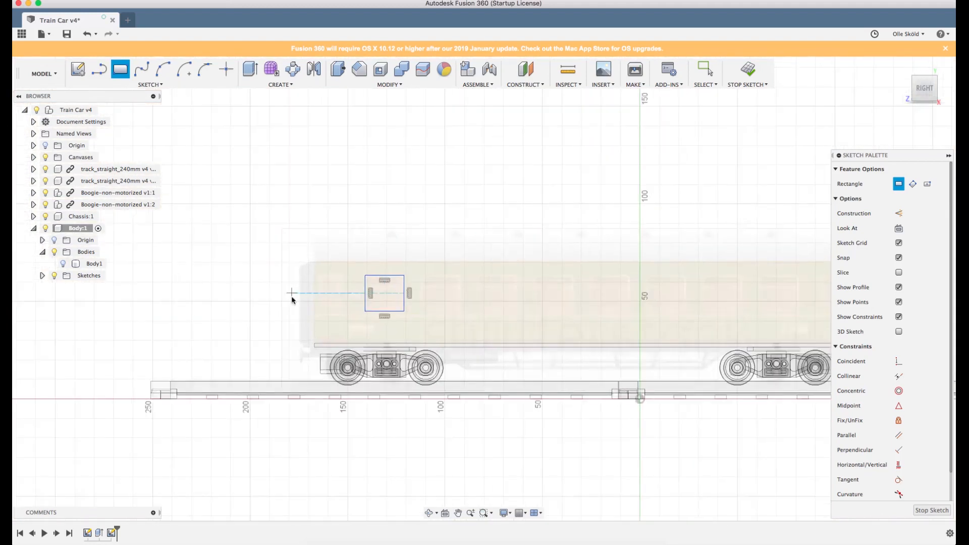
pyautogui.scroll(4, 391, 304)
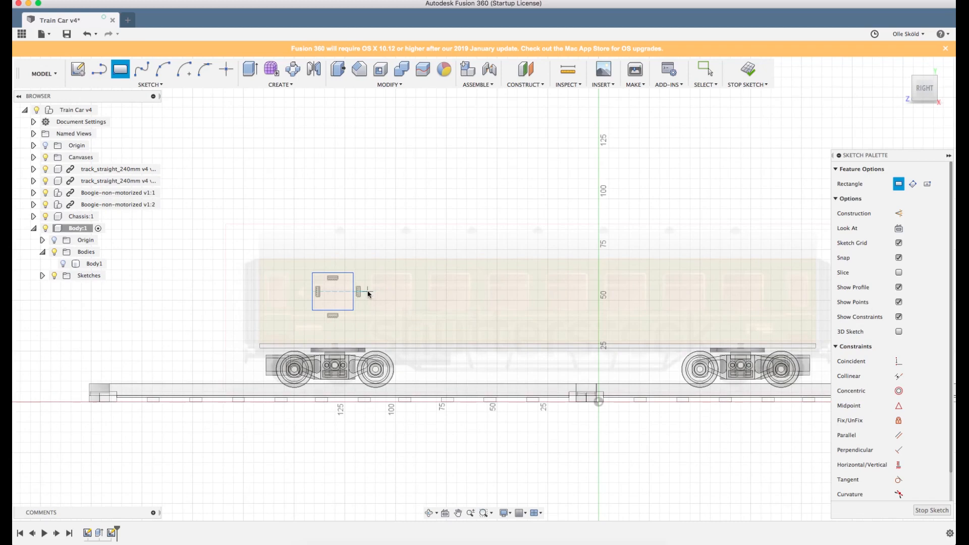
pyautogui.scroll(-2, 318, 299)
pyautogui.scroll(2, 319, 297)
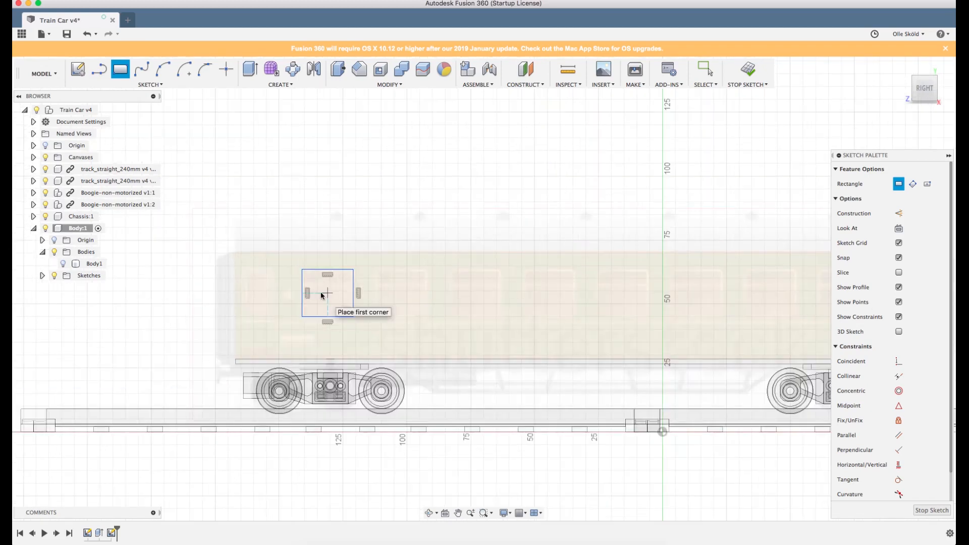
pyautogui.scroll(5, 321, 296)
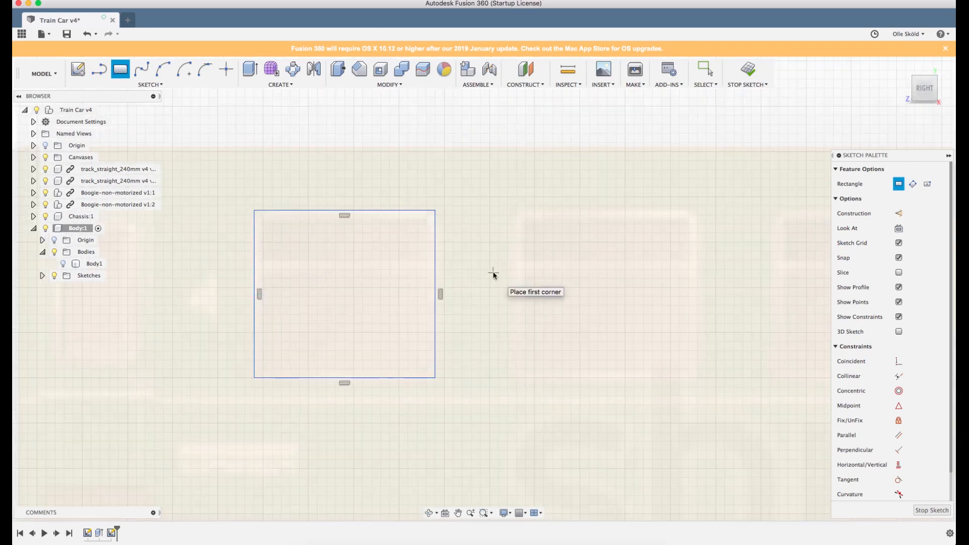
pyautogui.press('e')
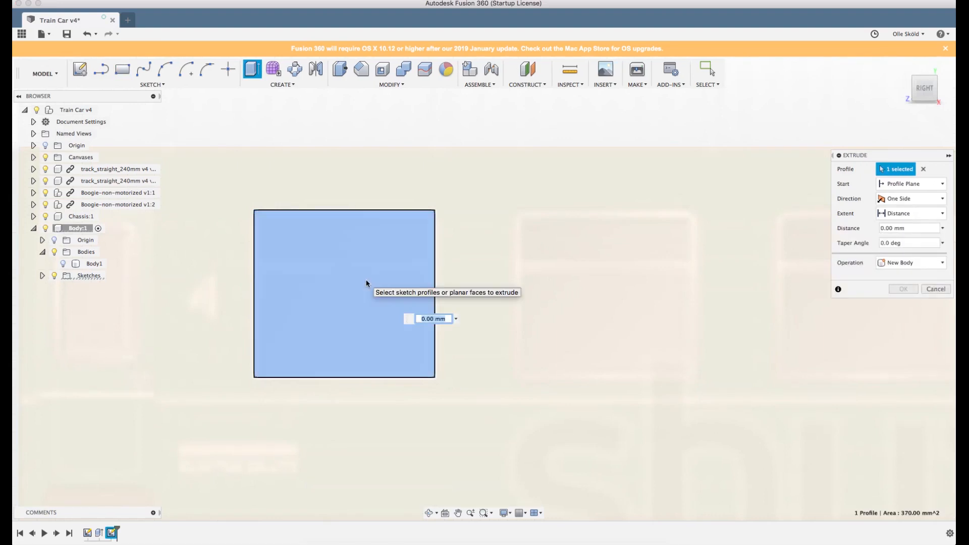
pyautogui.click(935, 289)
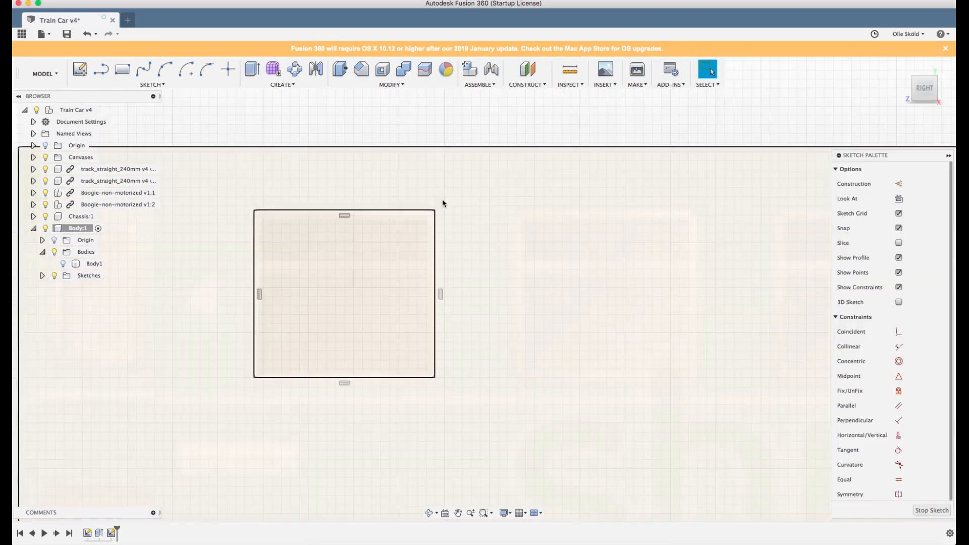
pyautogui.click(379, 267)
pyautogui.click(251, 69)
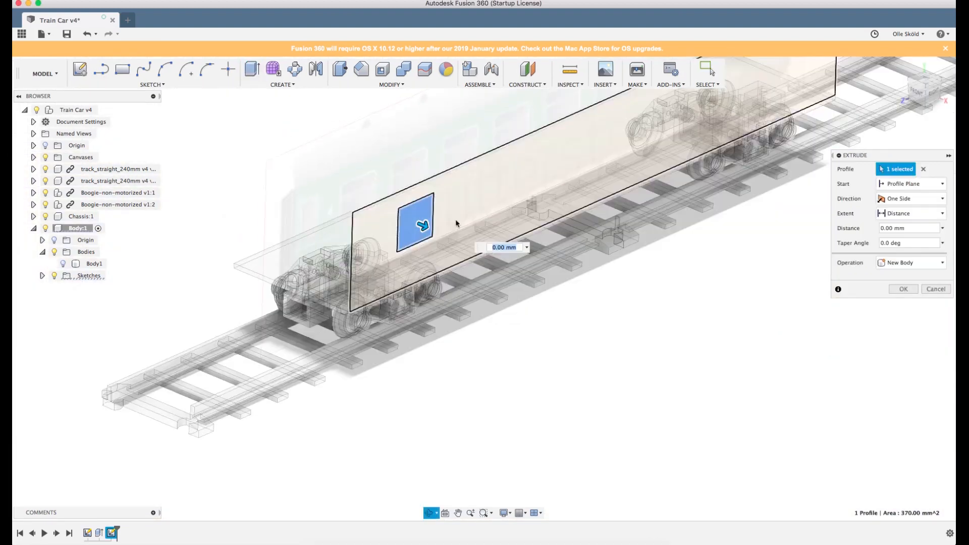
pyautogui.click(64, 265)
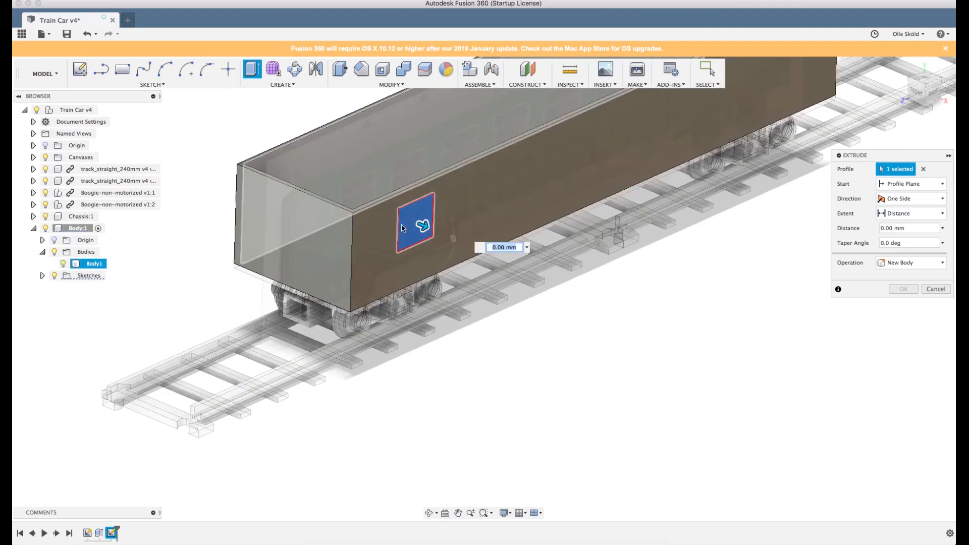
# Extrude the window profile -85 mm as a cut through both side walls of the car body.
pyautogui.moveTo(423, 230); pyautogui.dragTo(255, 164)
pyautogui.scroll(-3, 560, 319)
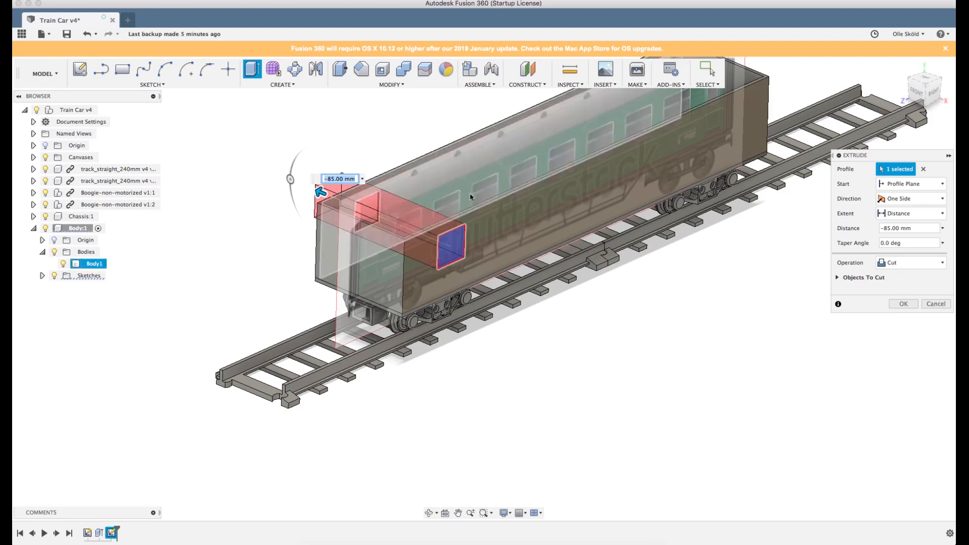
pyautogui.scroll(3, 485, 192)
pyautogui.click(904, 304)
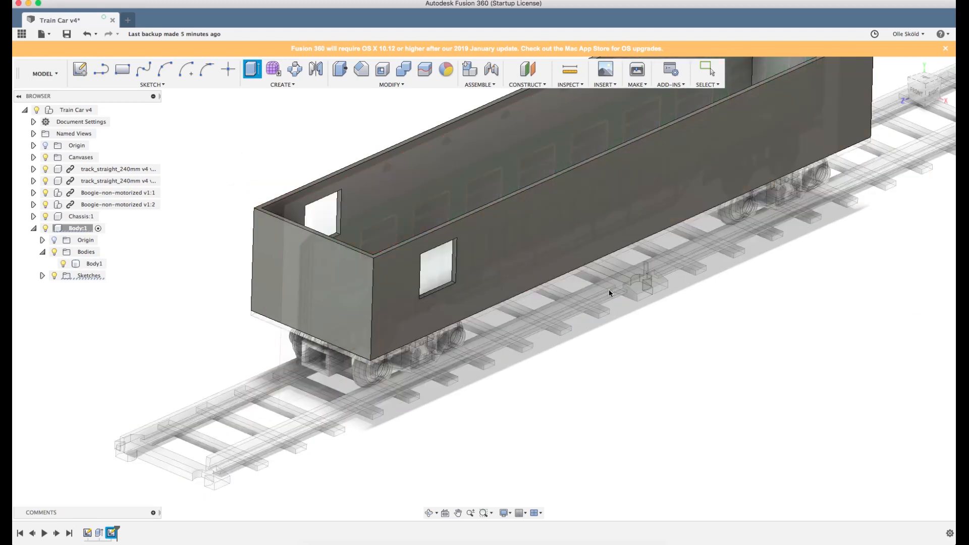
# Start a Pattern on Path with the pattern type Features and select the window cut extrusion as its object.
pyautogui.moveTo(609, 293)
pyautogui.keyDown('shift'); pyautogui.mouseDown(button='middle')
pyautogui.moveTo(572, 286)
pyautogui.moveTo(596, 289)
pyautogui.mouseUp(button='middle'); pyautogui.keyUp('shift')
pyautogui.scroll(-3, 441, 383)
pyautogui.keyDown('shift'); pyautogui.moveTo(442, 387); pyautogui.dragTo(469, 350, button='middle'); pyautogui.keyUp('shift')
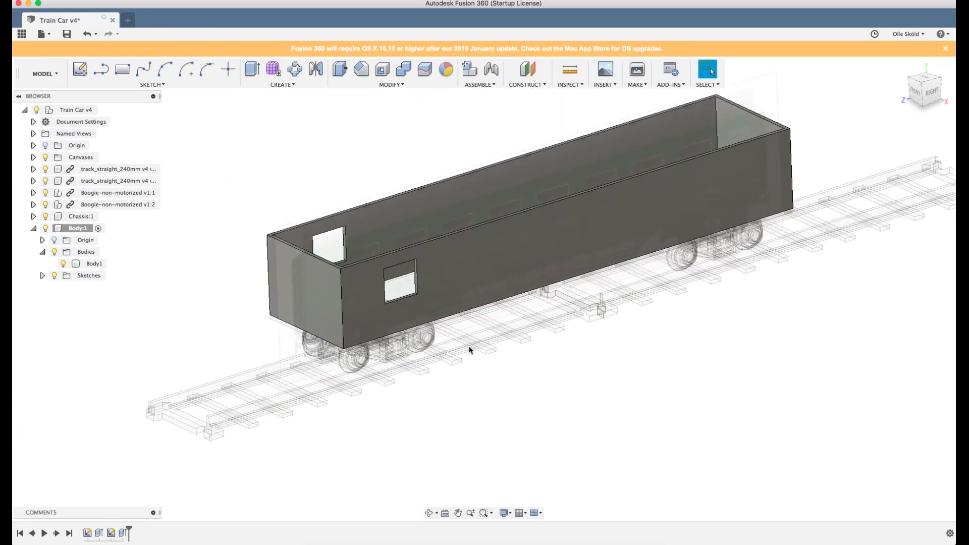
pyautogui.scroll(5, 479, 155)
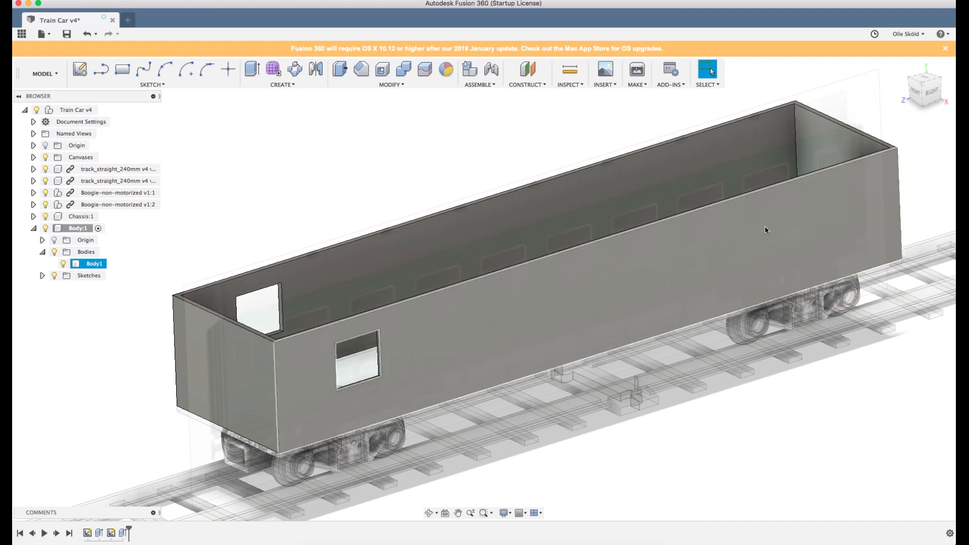
pyautogui.click(282, 84)
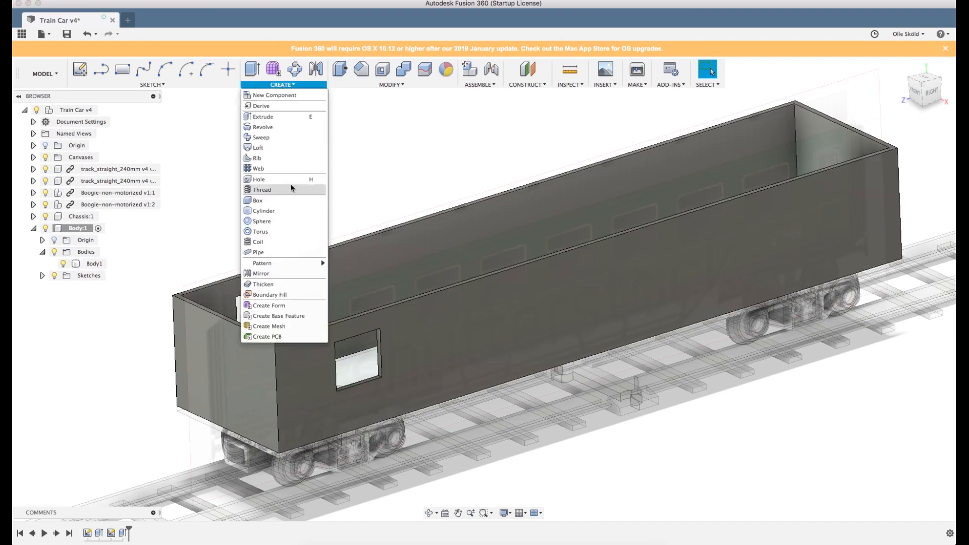
pyautogui.moveTo(272, 264)
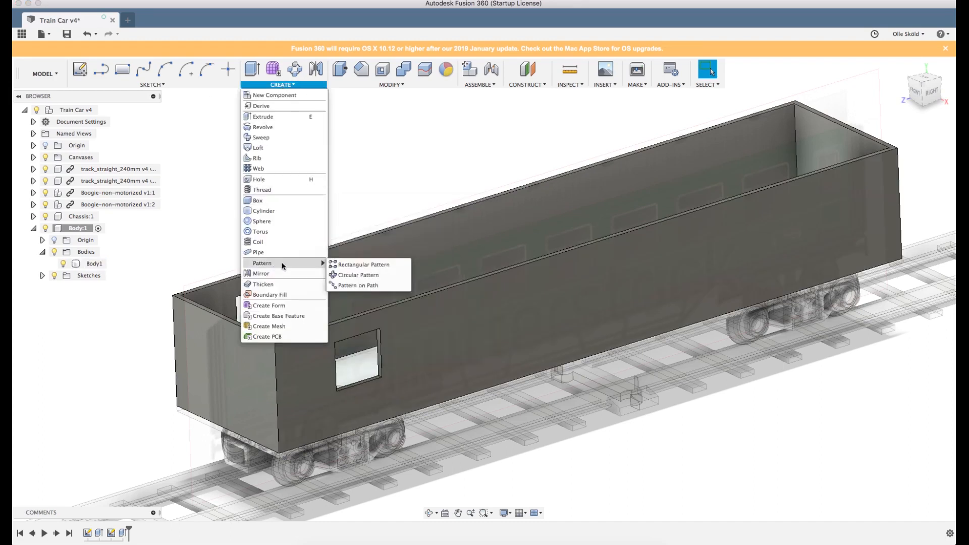
pyautogui.click(358, 285)
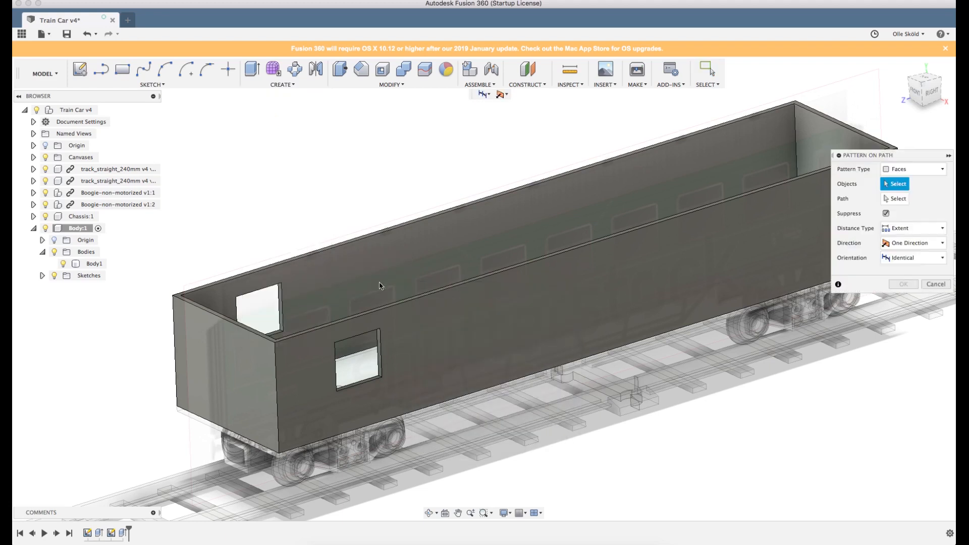
pyautogui.scroll(-3, 395, 222)
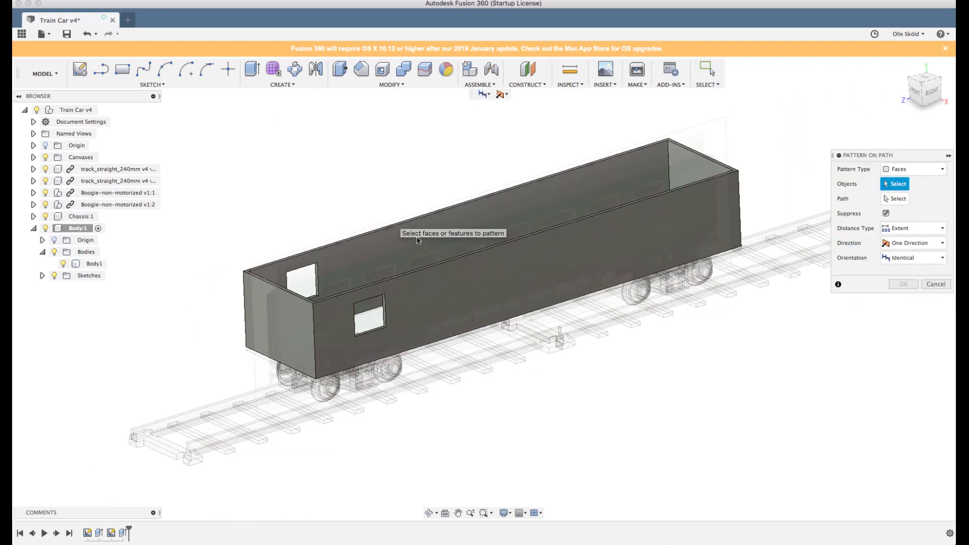
pyautogui.click(944, 172)
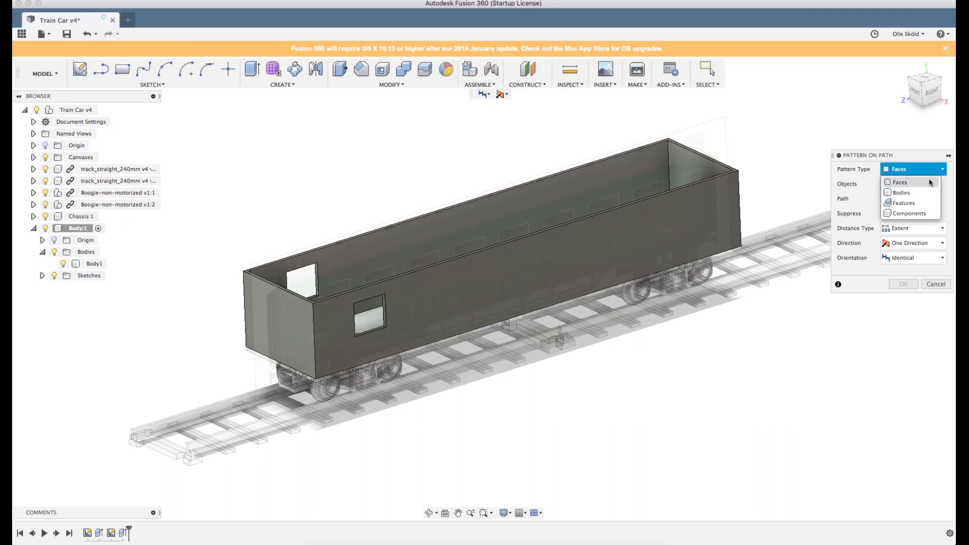
pyautogui.click(898, 204)
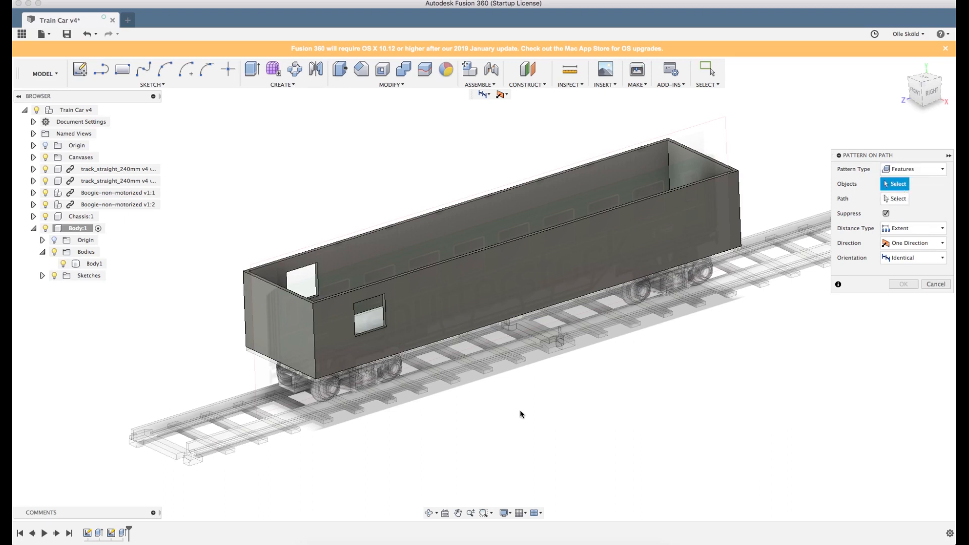
pyautogui.click(122, 533)
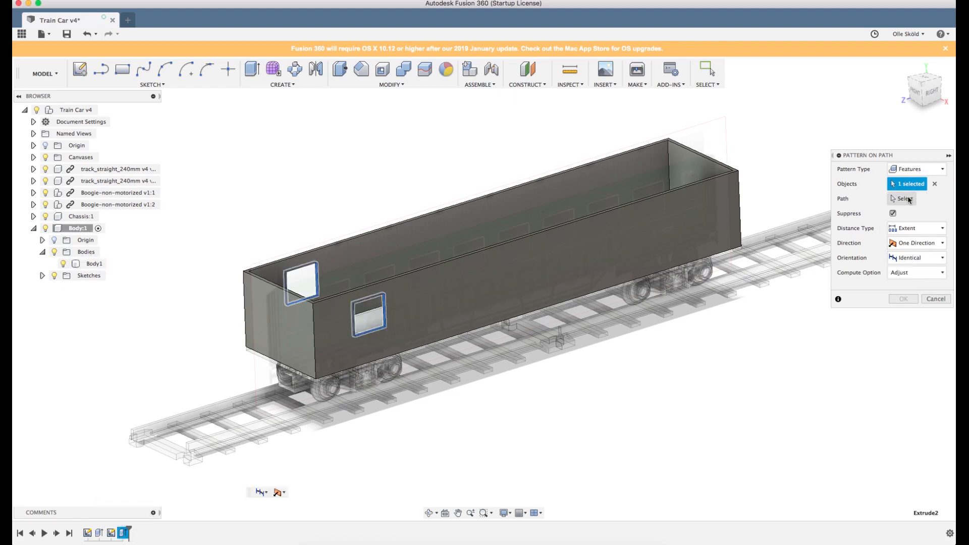
# Use the upper long edge of the near side wall as the pattern path and stretch its extent to about 150 mm.
pyautogui.click(905, 199)
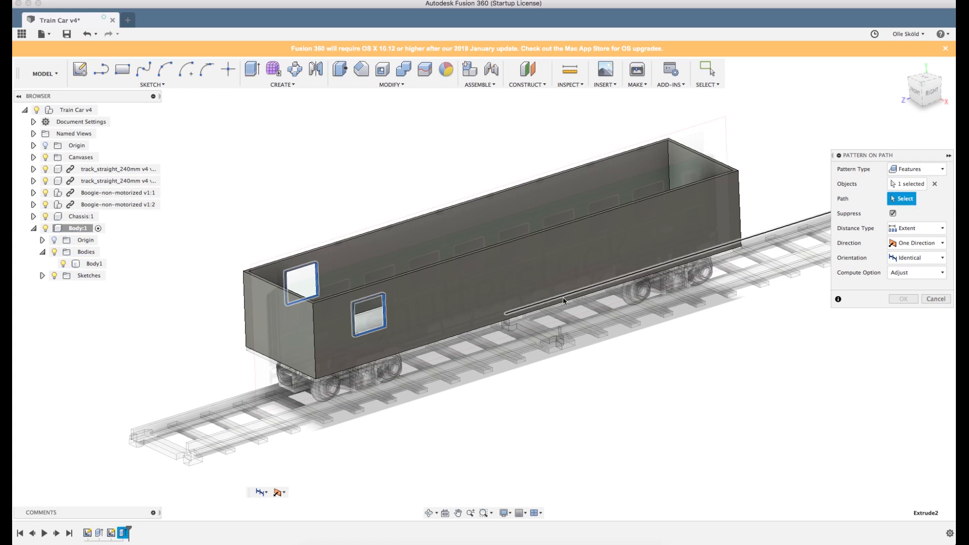
pyautogui.click(536, 239)
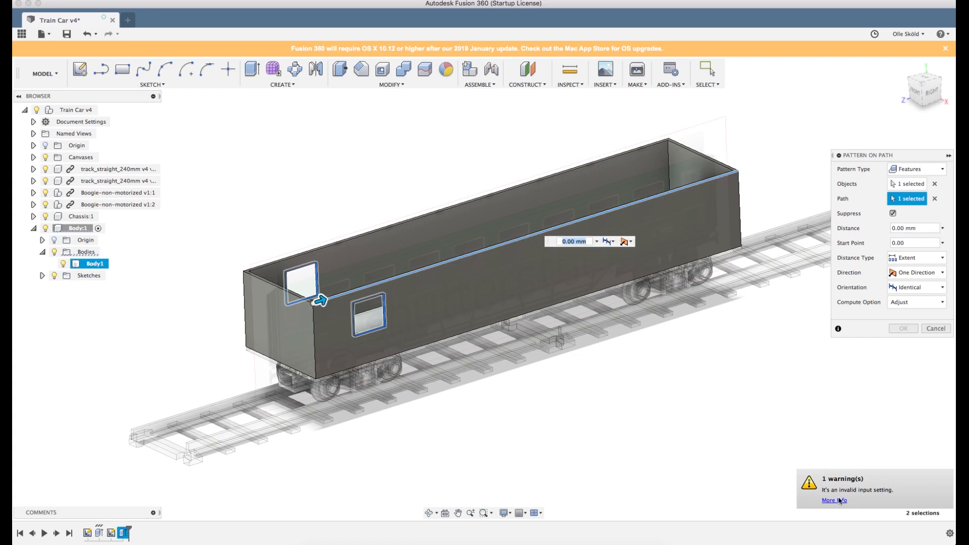
pyautogui.moveTo(320, 301); pyautogui.dragTo(534, 233)
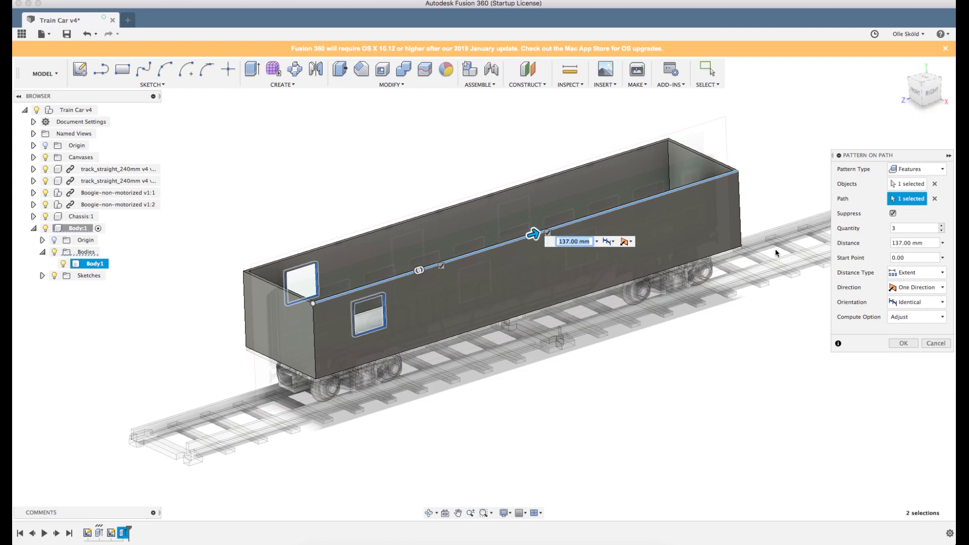
pyautogui.click(932, 91)
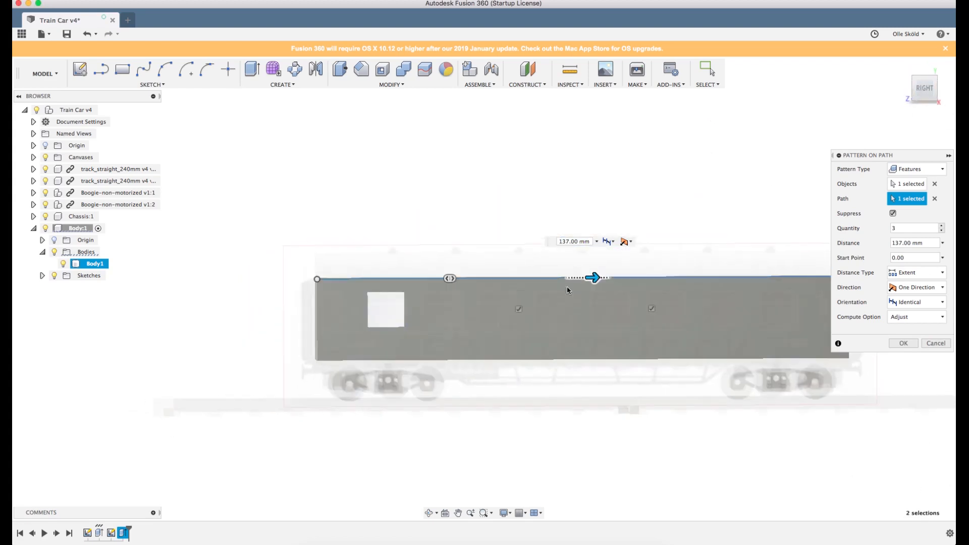
pyautogui.keyDown('shift'); pyautogui.moveTo(516, 221); pyautogui.dragTo(412, 228, button='middle'); pyautogui.keyUp('shift')
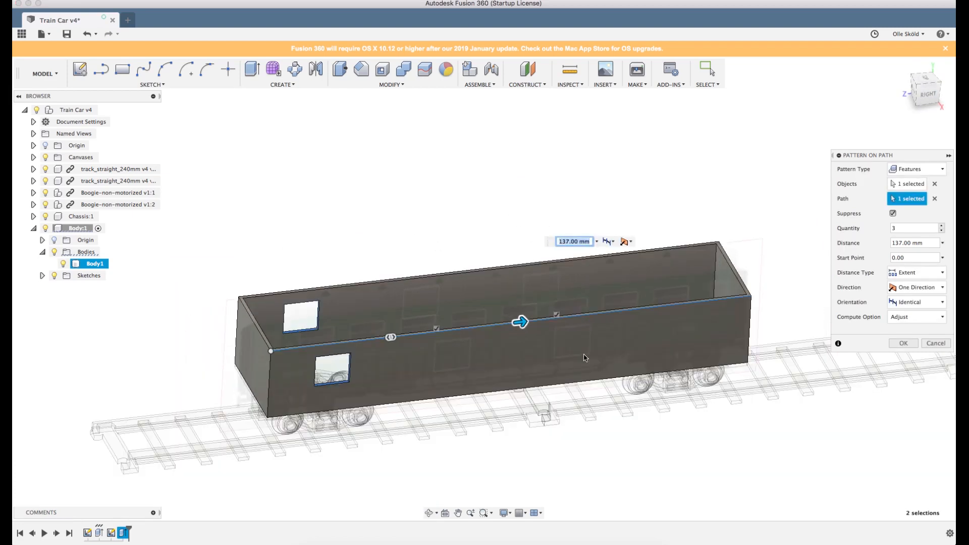
pyautogui.moveTo(520, 321); pyautogui.dragTo(545, 319)
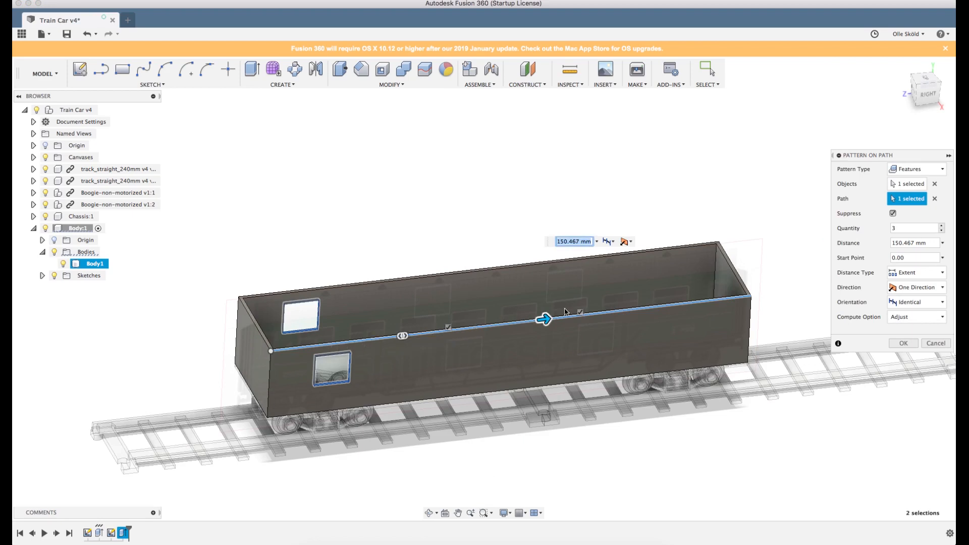
# Try a features pattern of 7 window cuts along the near wall's upper edge with an extent of about 202 mm.
pyautogui.moveTo(903, 228); pyautogui.dragTo(877, 232)
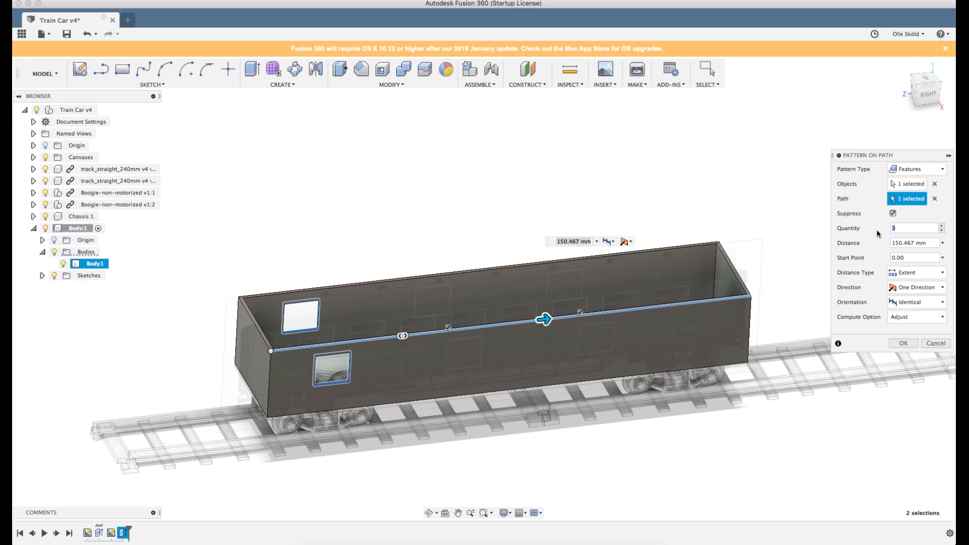
pyautogui.moveTo(544, 319); pyautogui.dragTo(642, 309)
pyautogui.click(930, 87)
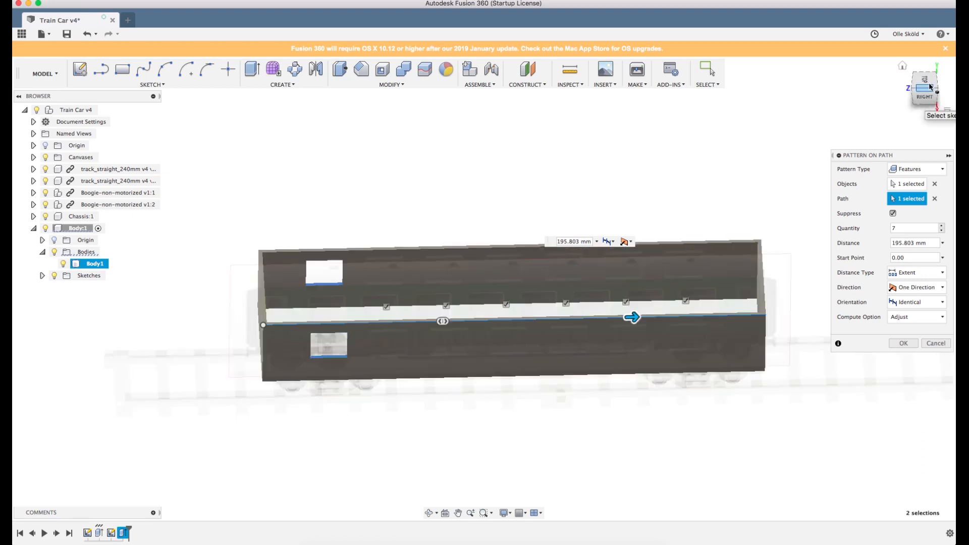
pyautogui.moveTo(561, 332); pyautogui.dragTo(581, 333)
pyautogui.scroll(-1, 720, 234)
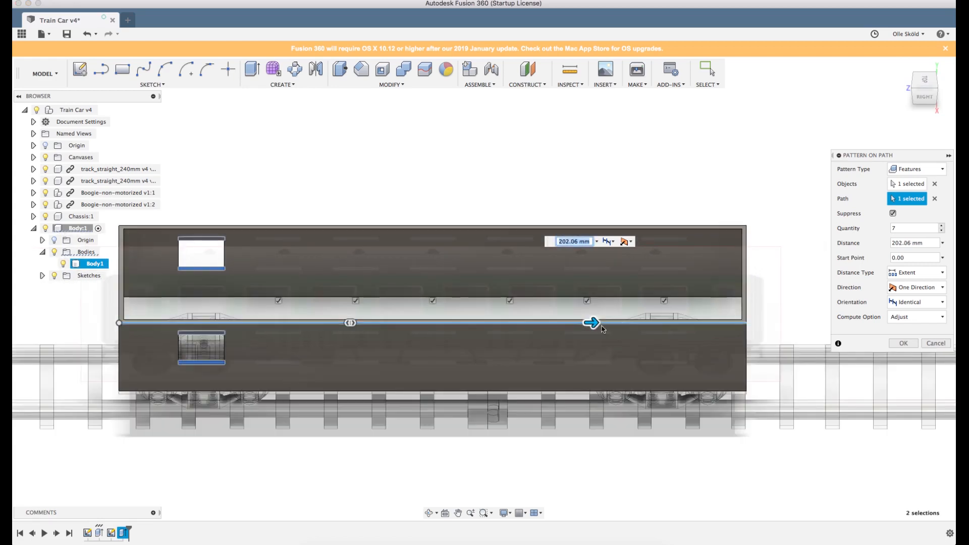
pyautogui.click(904, 344)
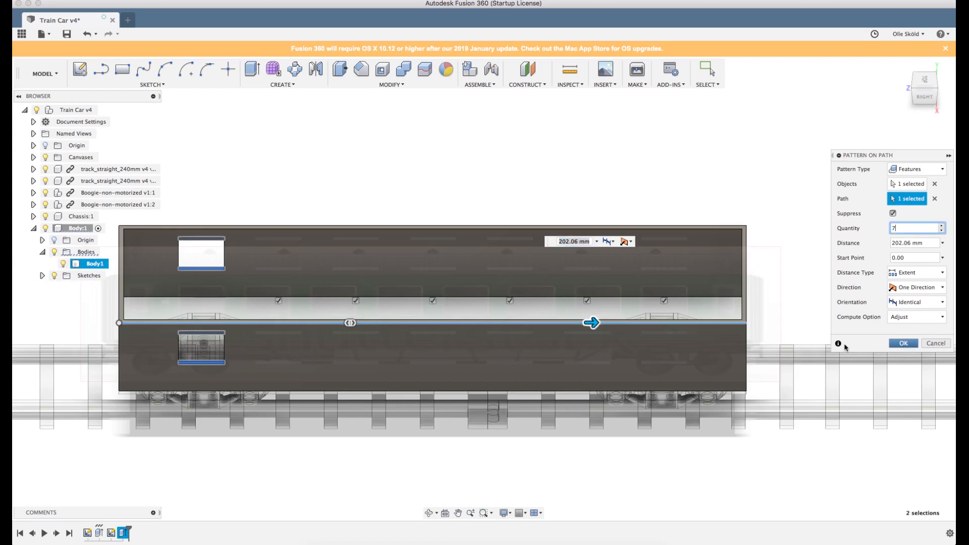
pyautogui.click(632, 251)
pyautogui.keyDown('shift'); pyautogui.moveTo(634, 253); pyautogui.dragTo(662, 242, button='middle'); pyautogui.keyUp('shift')
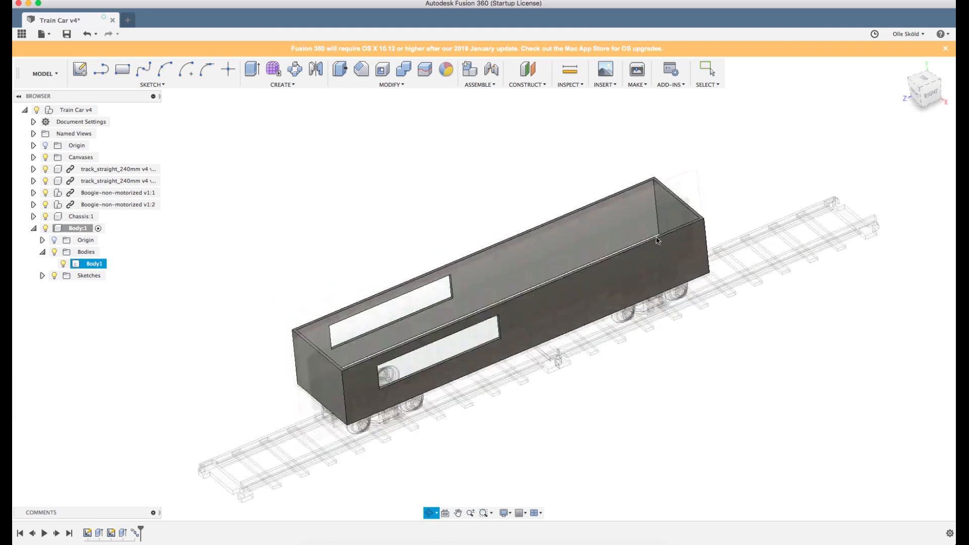
# Try editing the window pattern with its extent stretched further along the path and undo that edit.
pyautogui.click(285, 402)
pyautogui.doubleClick(136, 533)
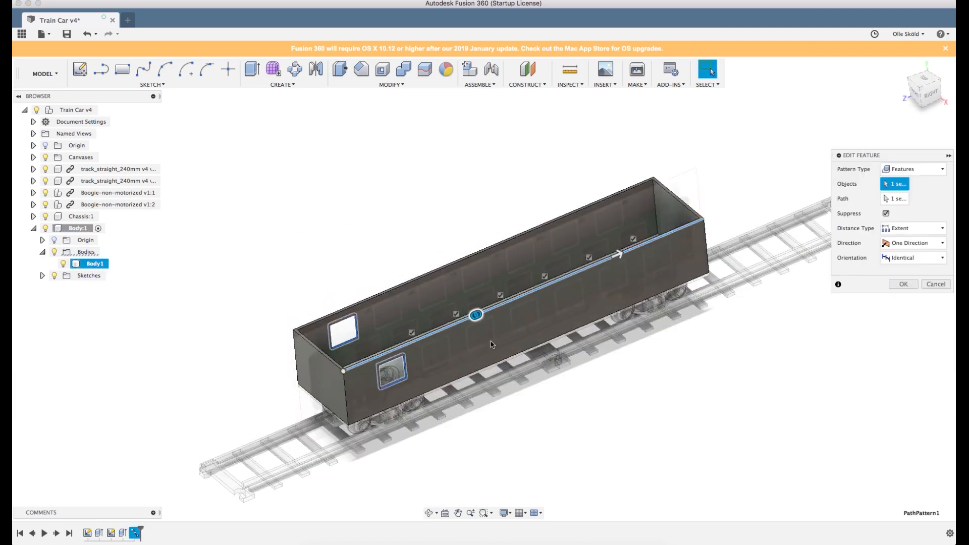
pyautogui.moveTo(635, 251); pyautogui.dragTo(802, 176)
pyautogui.click(903, 343)
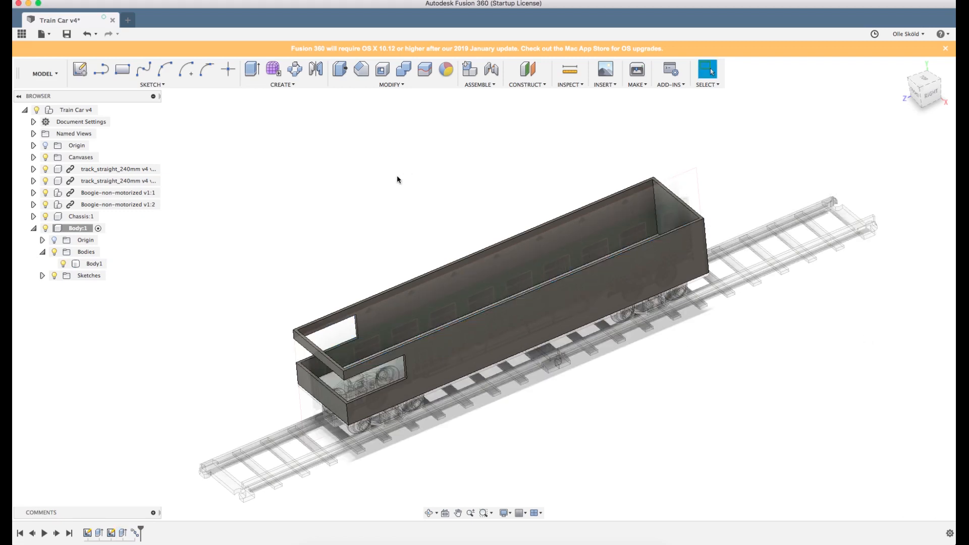
pyautogui.press('super+z')
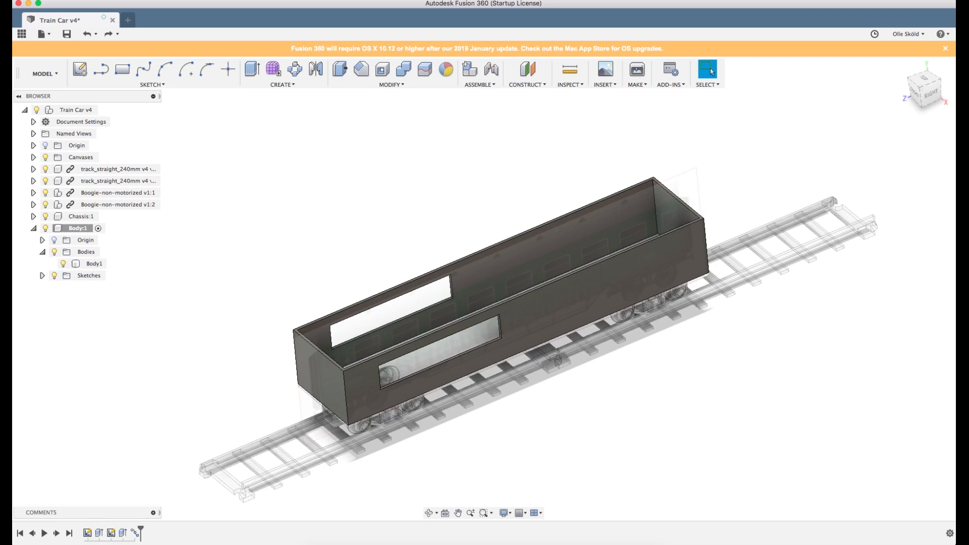
# Check the settings of the features pattern without changing them and delete that pattern from the timeline.
pyautogui.doubleClick(123, 533)
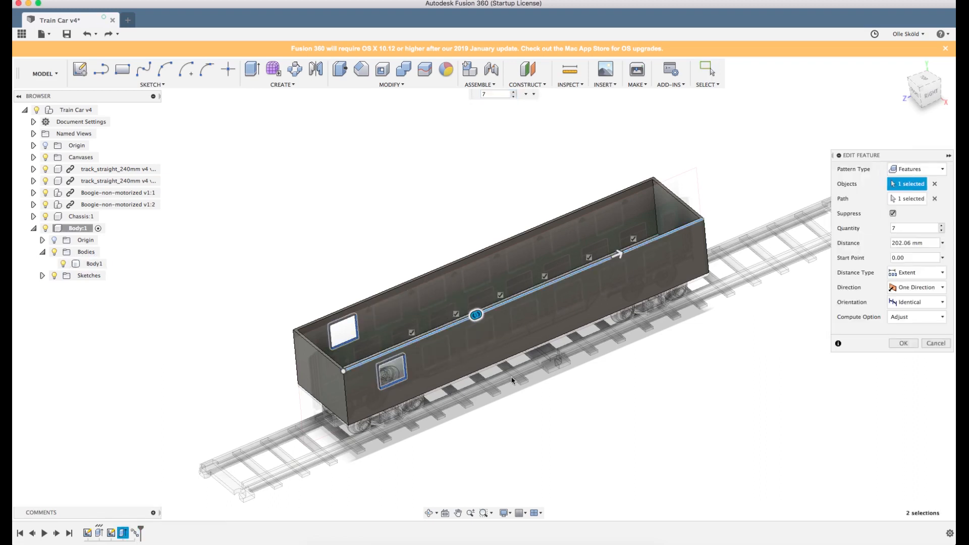
pyautogui.moveTo(729, 323)
pyautogui.keyDown('shift'); pyautogui.mouseDown(button='middle')
pyautogui.moveTo(736, 316)
pyautogui.moveTo(726, 319)
pyautogui.mouseUp(button='middle'); pyautogui.keyUp('shift')
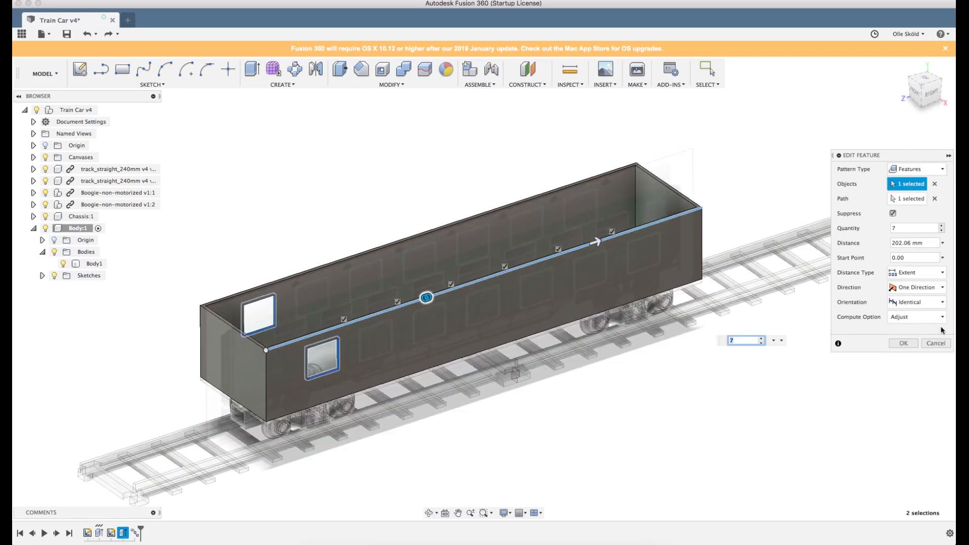
pyautogui.click(941, 345)
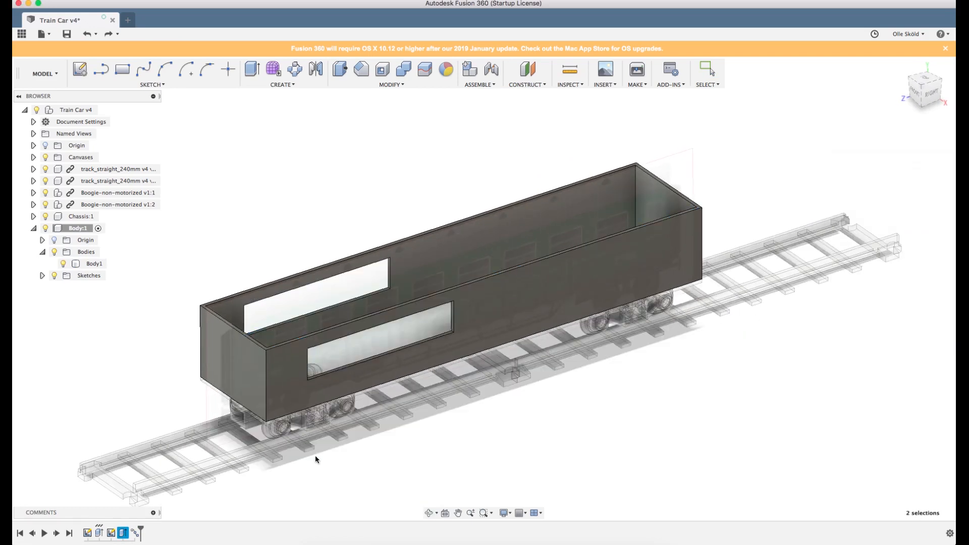
pyautogui.rightClick(135, 533)
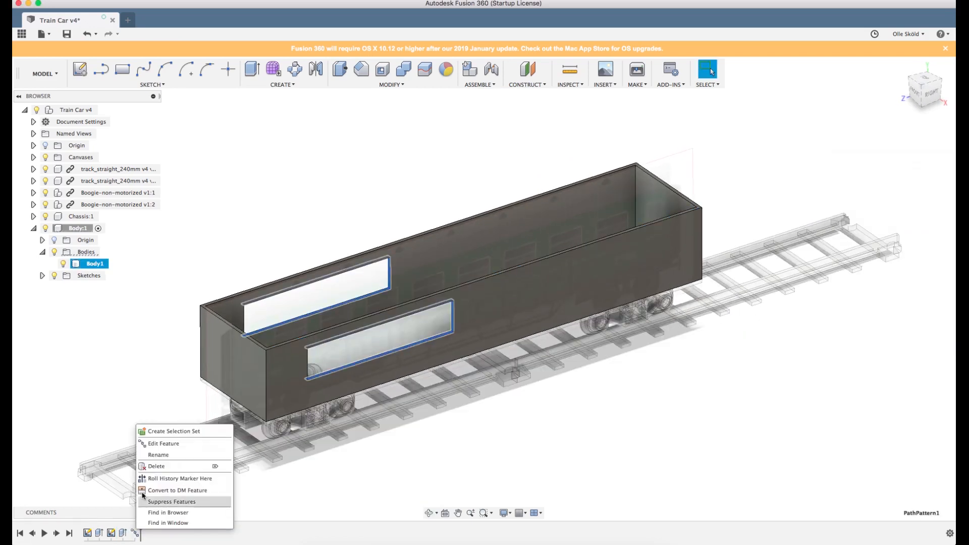
pyautogui.click(154, 465)
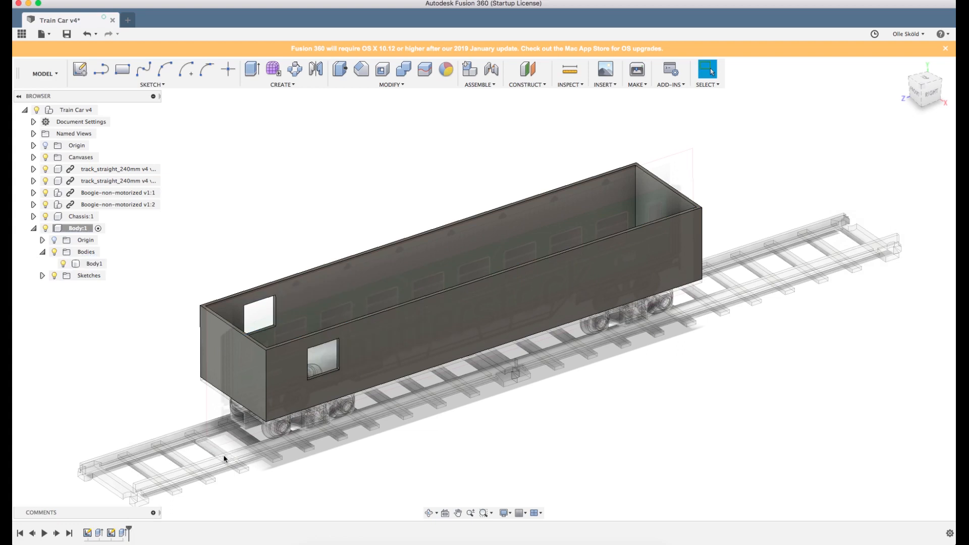
# Start a new Pattern on Path with the pattern type Faces.
pyautogui.click(288, 84)
pyautogui.moveTo(285, 263)
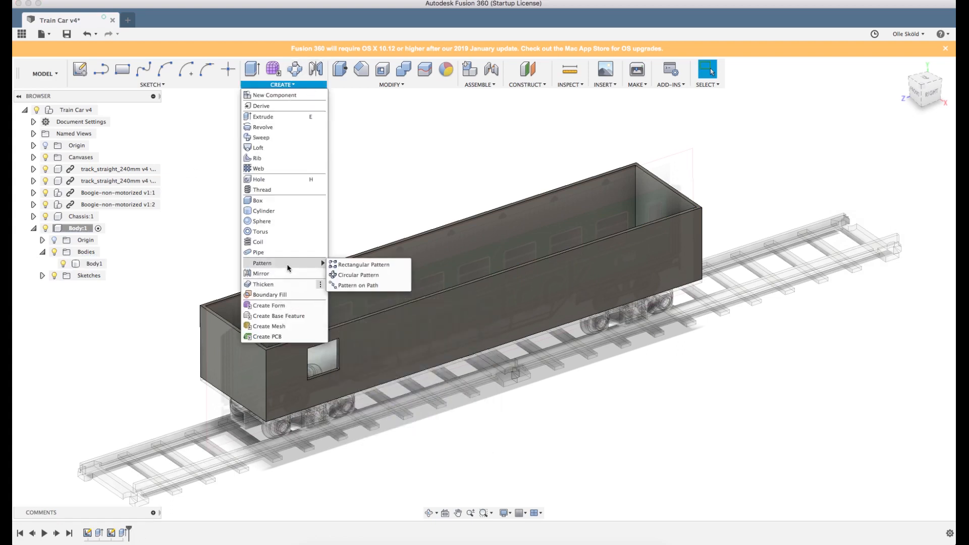
pyautogui.click(340, 285)
pyautogui.scroll(10, 277, 368)
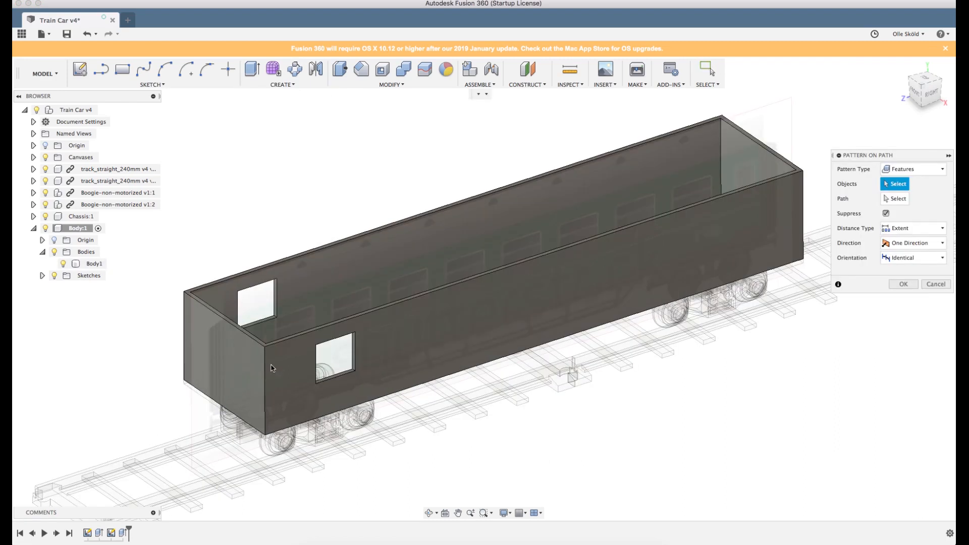
pyautogui.click(909, 170)
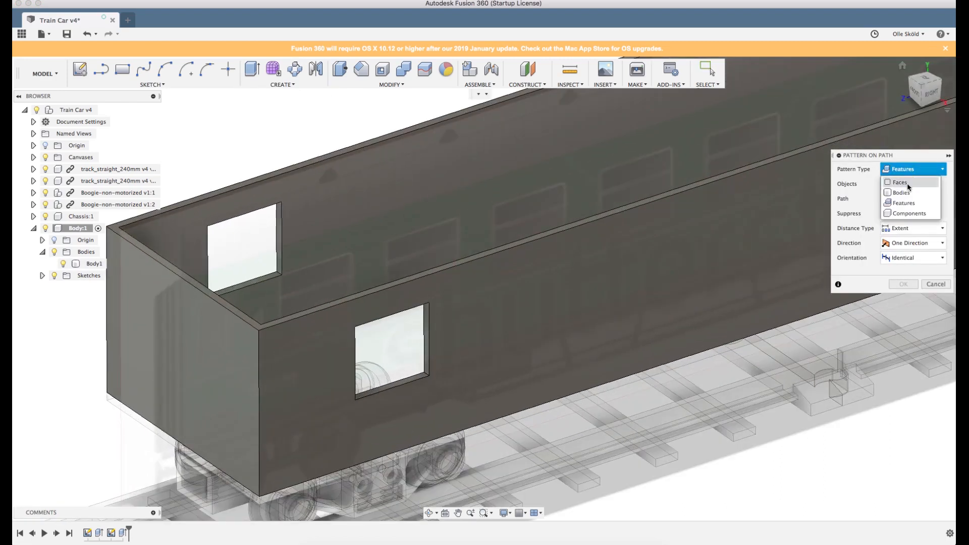
pyautogui.click(907, 182)
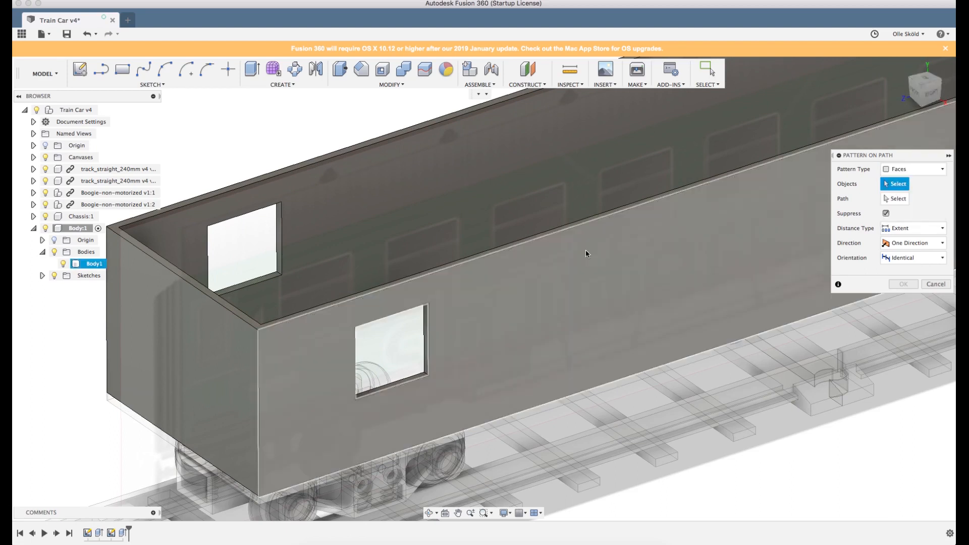
# Select the four inner faces of the near wall's window opening as pattern objects.
pyautogui.scroll(5, 391, 364)
pyautogui.scroll(2, 389, 387)
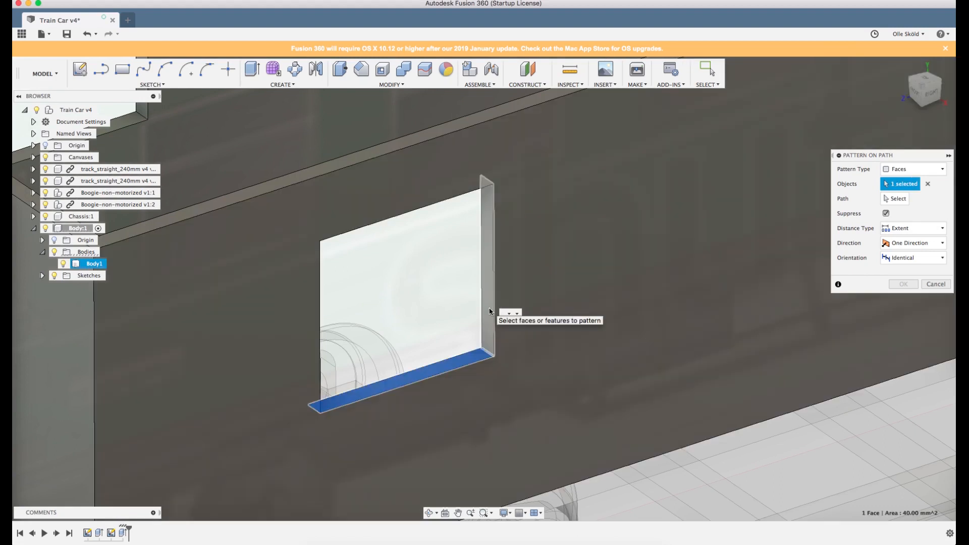
pyautogui.click(490, 308)
pyautogui.scroll(-1, 547, 263)
pyautogui.keyDown('shift'); pyautogui.moveTo(546, 262); pyautogui.dragTo(569, 387, button='middle'); pyautogui.keyUp('shift')
pyautogui.click(335, 183)
pyautogui.click(350, 174)
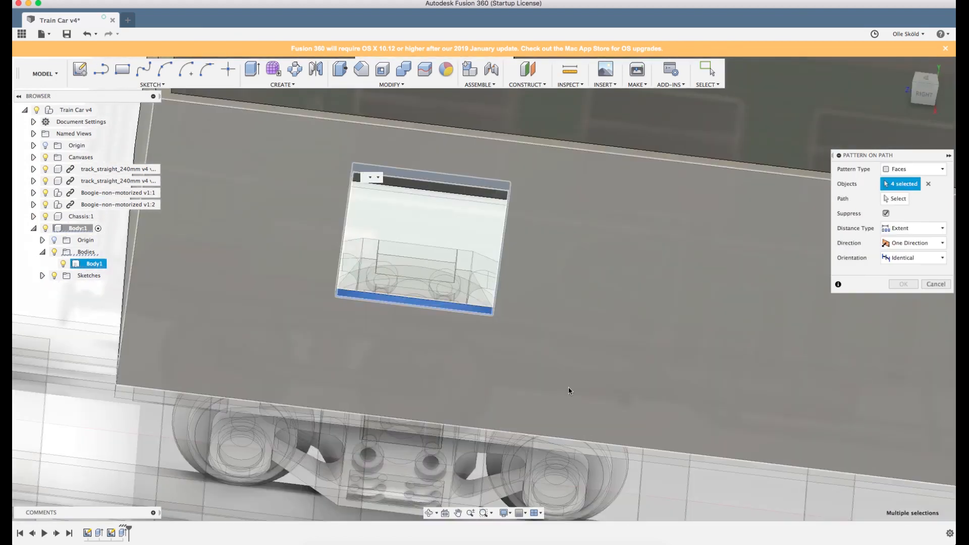
# Add the four inner faces of the window opening in the opposite side wall to the pattern objects.
pyautogui.scroll(-10, 569, 387)
pyautogui.keyDown('shift'); pyautogui.moveTo(491, 322); pyautogui.dragTo(398, 321, button='middle'); pyautogui.keyUp('shift')
pyautogui.scroll(12, 398, 321)
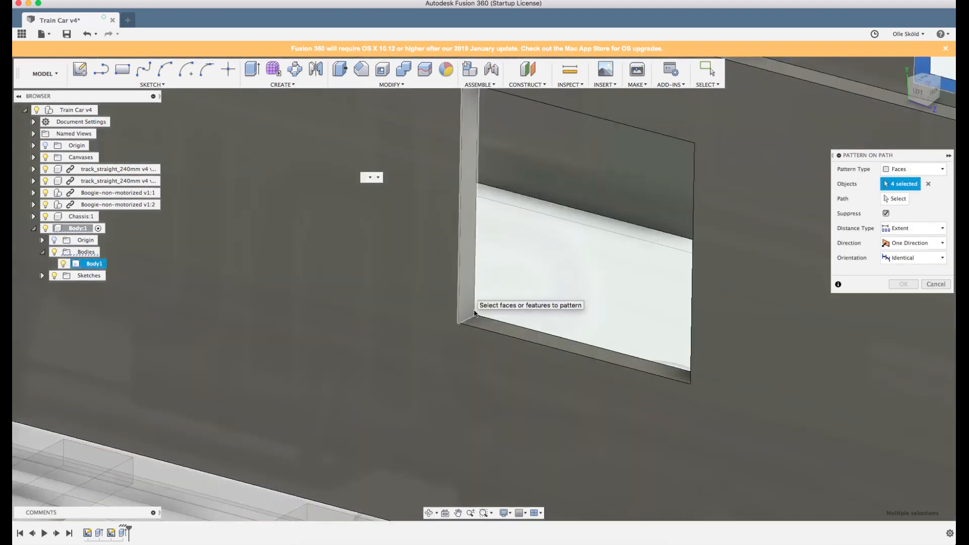
pyautogui.click(468, 316)
pyautogui.click(476, 329)
pyautogui.scroll(-4, 414, 335)
pyautogui.keyDown('shift'); pyautogui.moveTo(407, 331); pyautogui.dragTo(581, 233, button='middle'); pyautogui.keyUp('shift')
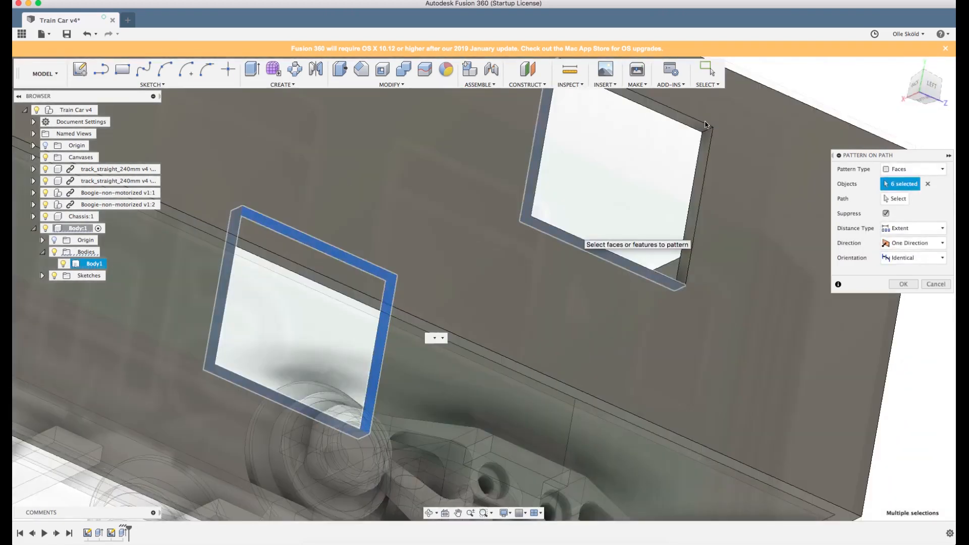
pyautogui.click(690, 128)
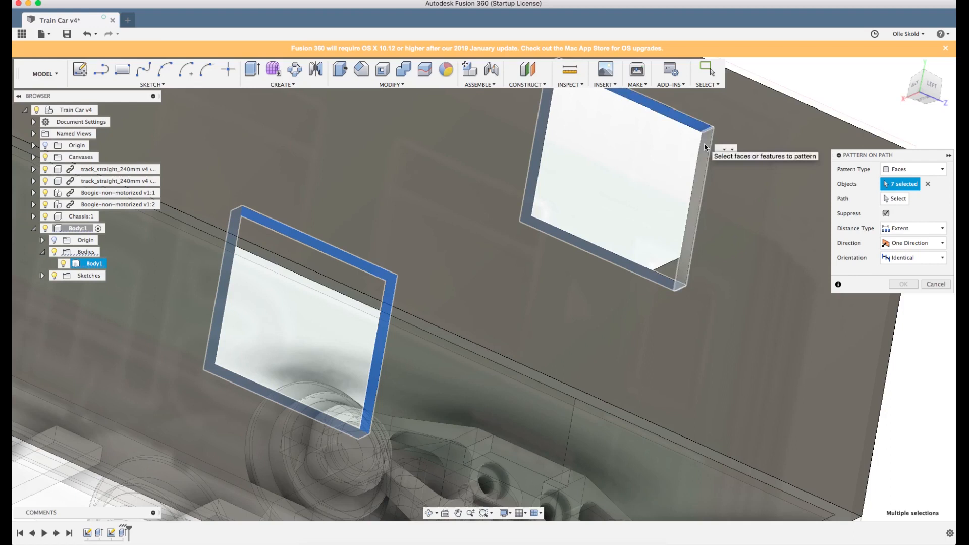
pyautogui.click(679, 235)
# Use the near wall's upper long edge as the path, stretch the extent to about 110 mm and create the face pattern.
pyautogui.scroll(-3, 671, 236)
pyautogui.keyDown('shift'); pyautogui.moveTo(671, 237); pyautogui.dragTo(512, 245, button='middle'); pyautogui.keyUp('shift')
pyautogui.scroll(-5, 324, 296)
pyautogui.scroll(3, 575, 195)
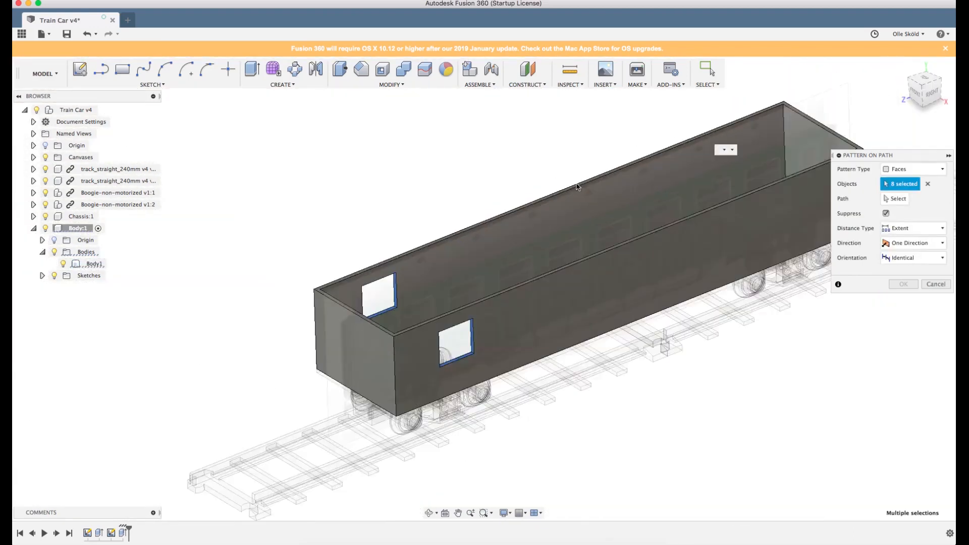
pyautogui.click(895, 199)
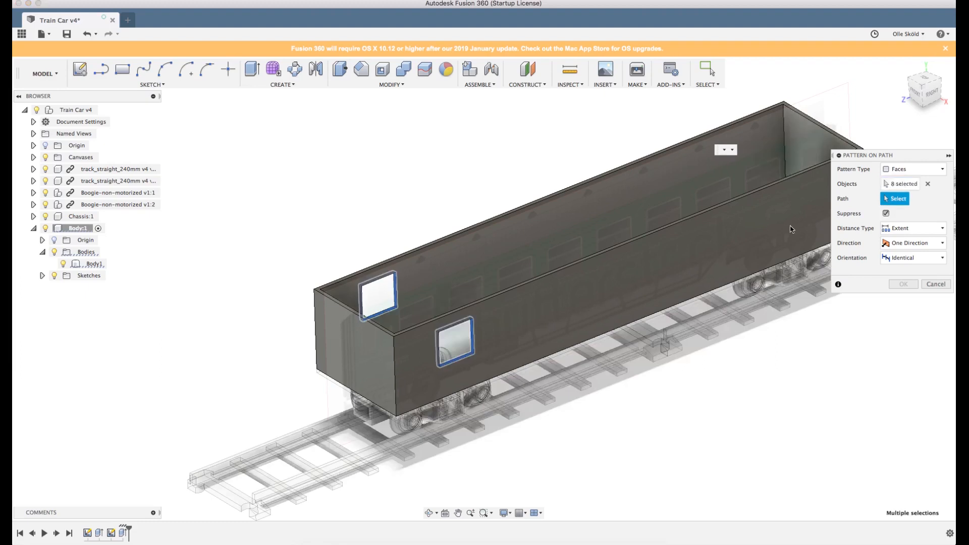
pyautogui.click(725, 213)
pyautogui.scroll(-2, 308, 416)
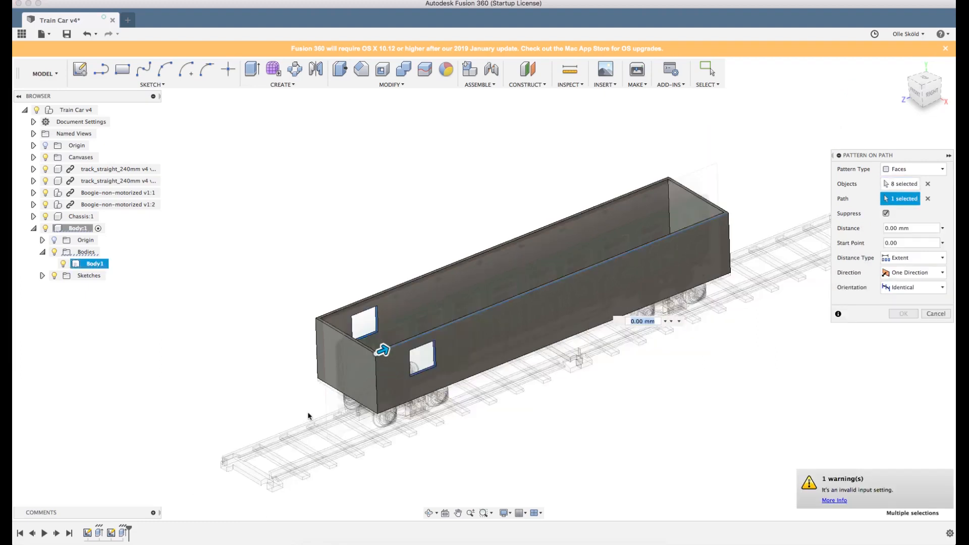
pyautogui.click(836, 501)
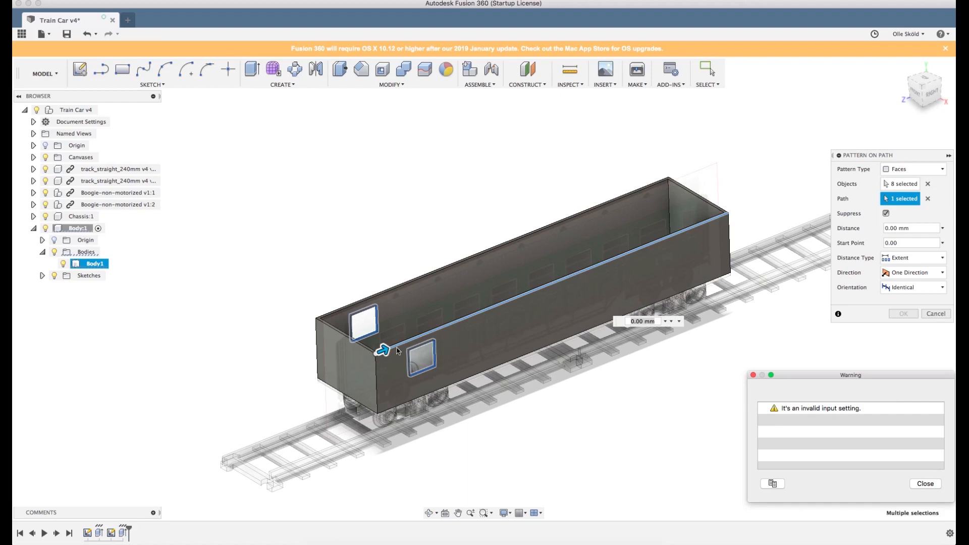
pyautogui.moveTo(397, 350); pyautogui.dragTo(538, 317)
pyautogui.click(903, 328)
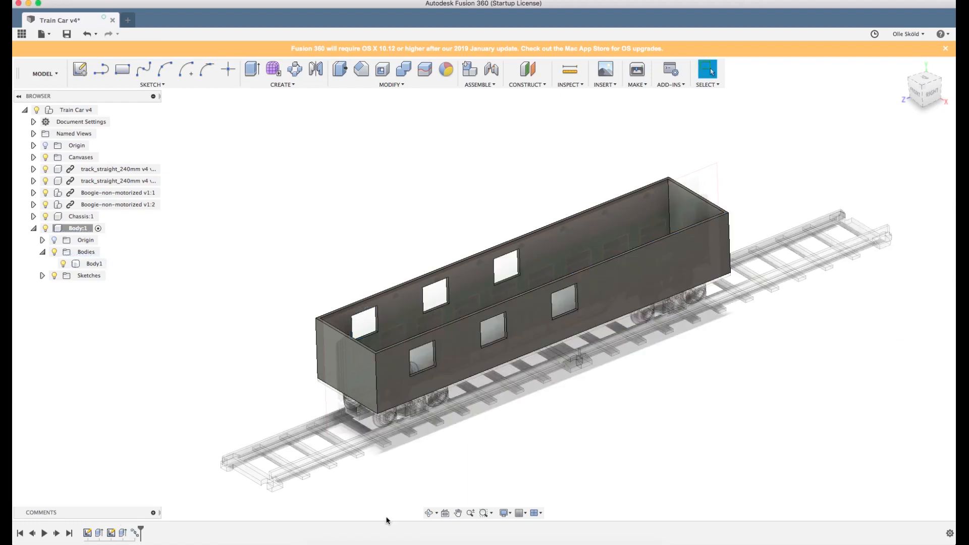
# Reopen the face pattern for editing and set its quantity to 7.
pyautogui.doubleClick(129, 537)
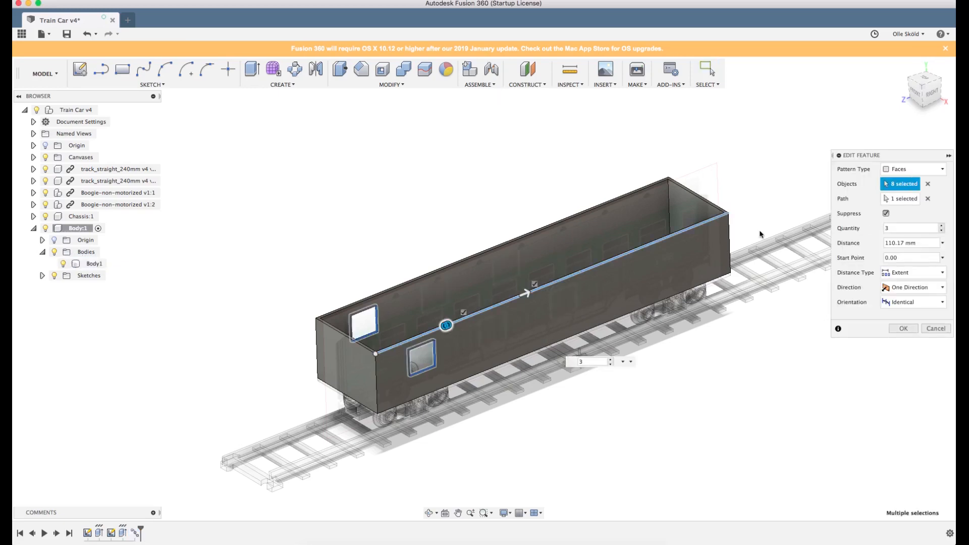
pyautogui.click(930, 89)
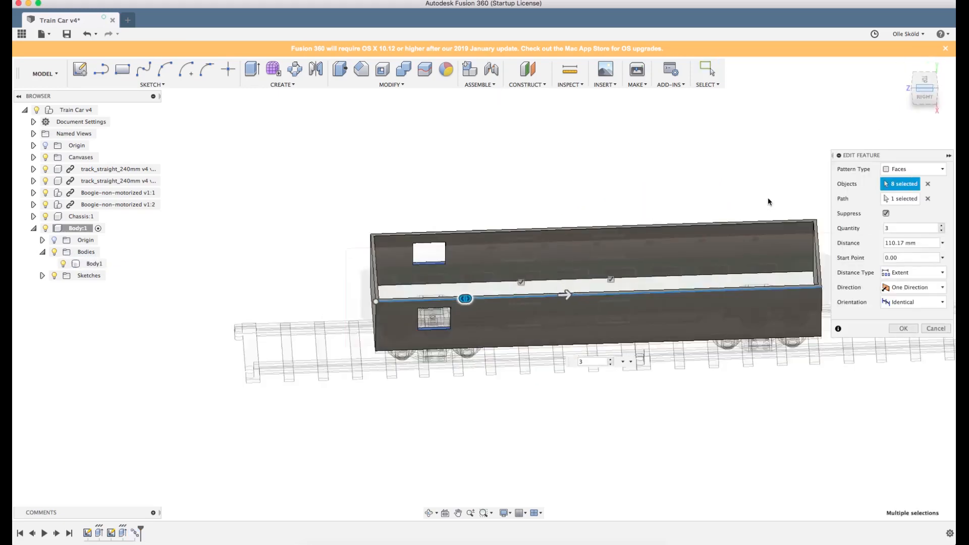
pyautogui.click(904, 228)
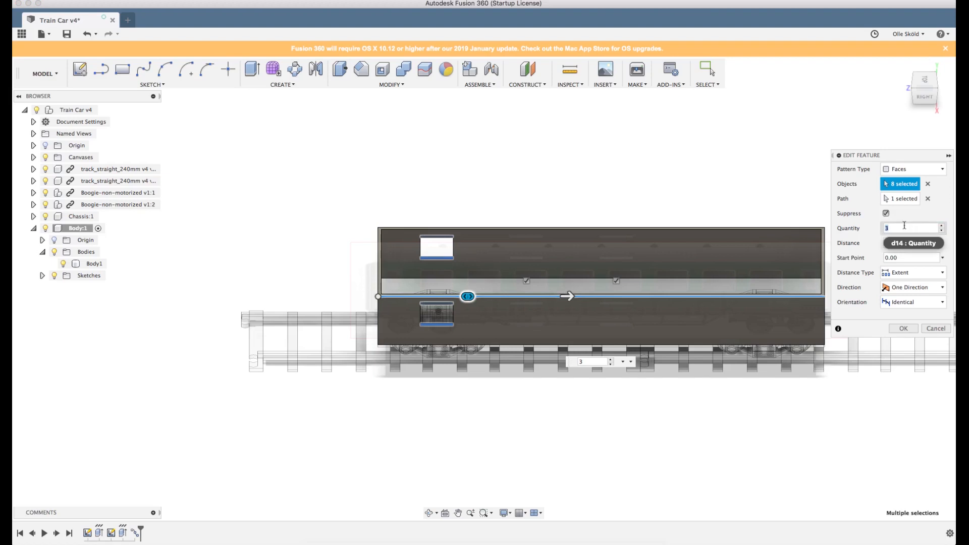
pyautogui.scroll(-4, 358, 353)
pyautogui.scroll(4, 670, 272)
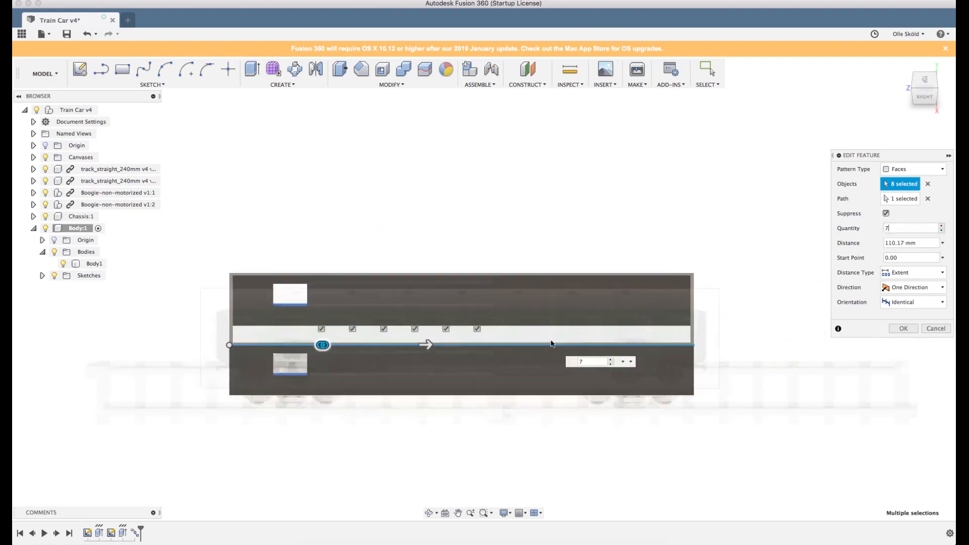
# Stretch the face pattern's extent to 201.95 mm so the seven windows match the canvas, and apply the edit.
pyautogui.moveTo(434, 344); pyautogui.dragTo(584, 348)
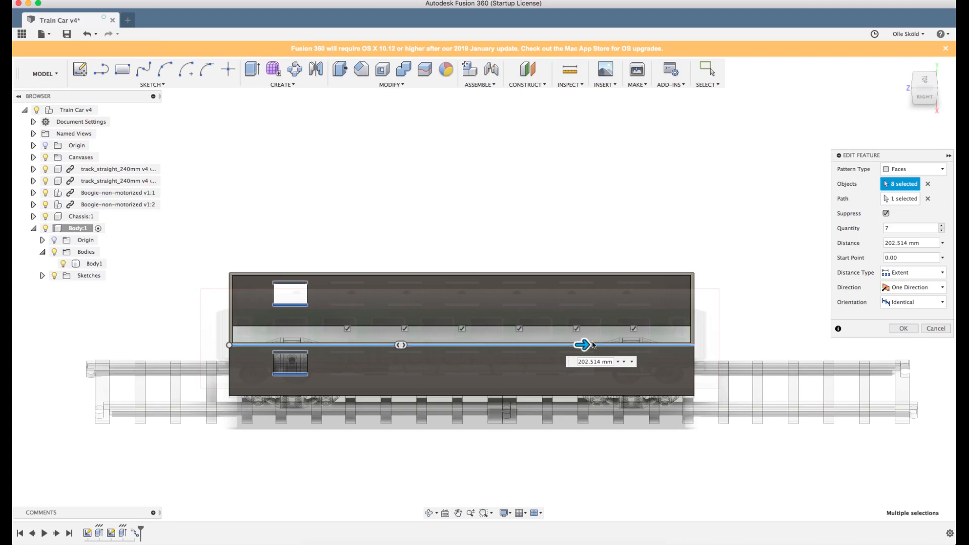
pyautogui.moveTo(584, 346); pyautogui.dragTo(583, 347)
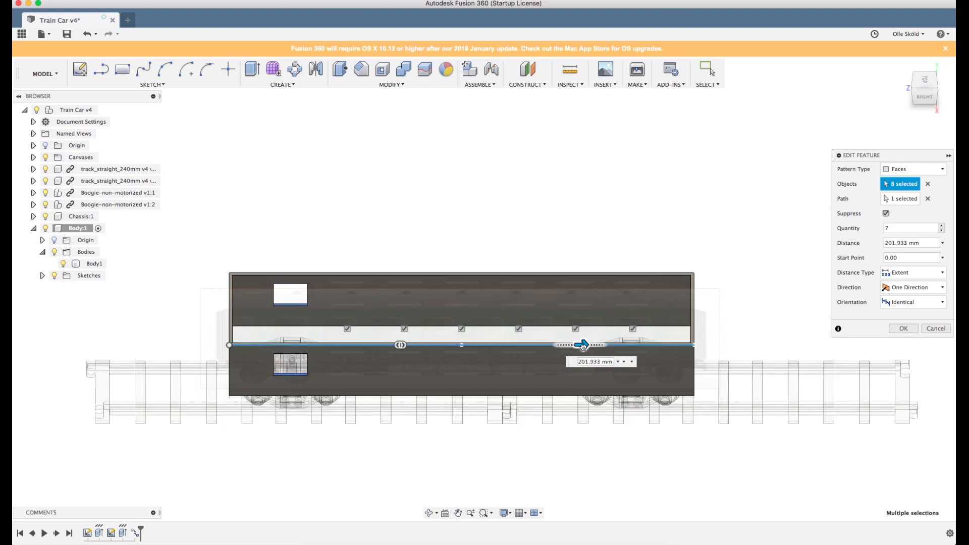
pyautogui.scroll(5, 580, 343)
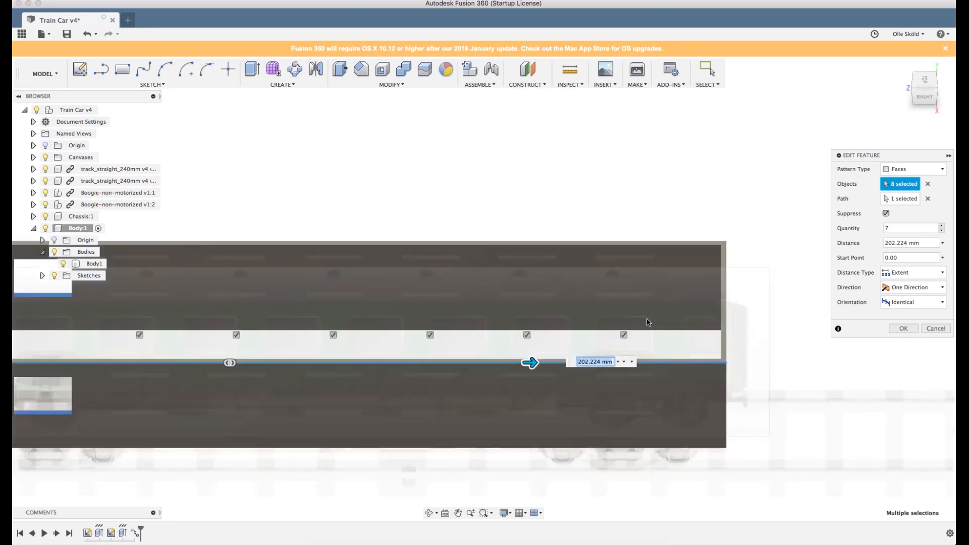
pyautogui.scroll(2, 649, 322)
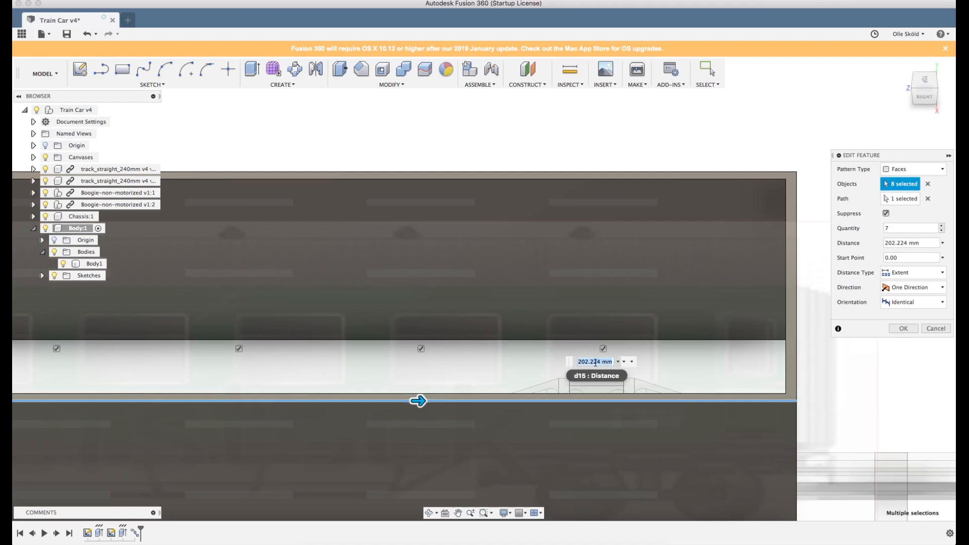
pyautogui.moveTo(420, 401); pyautogui.dragTo(419, 401)
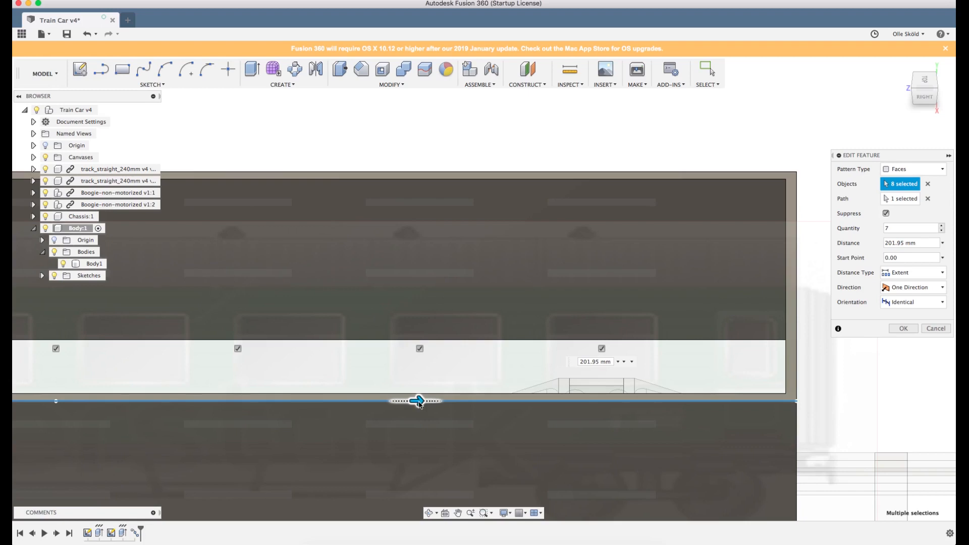
pyautogui.scroll(-5, 560, 277)
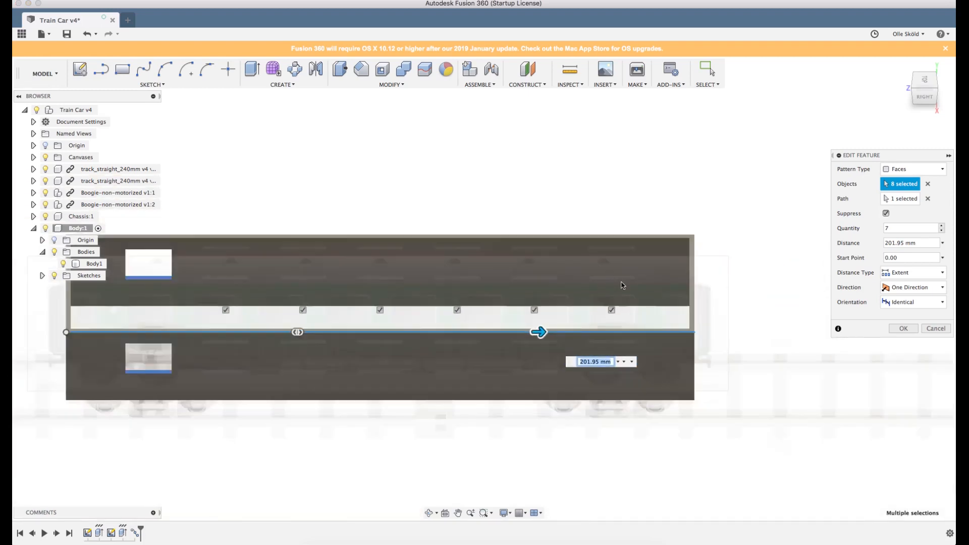
pyautogui.click(903, 329)
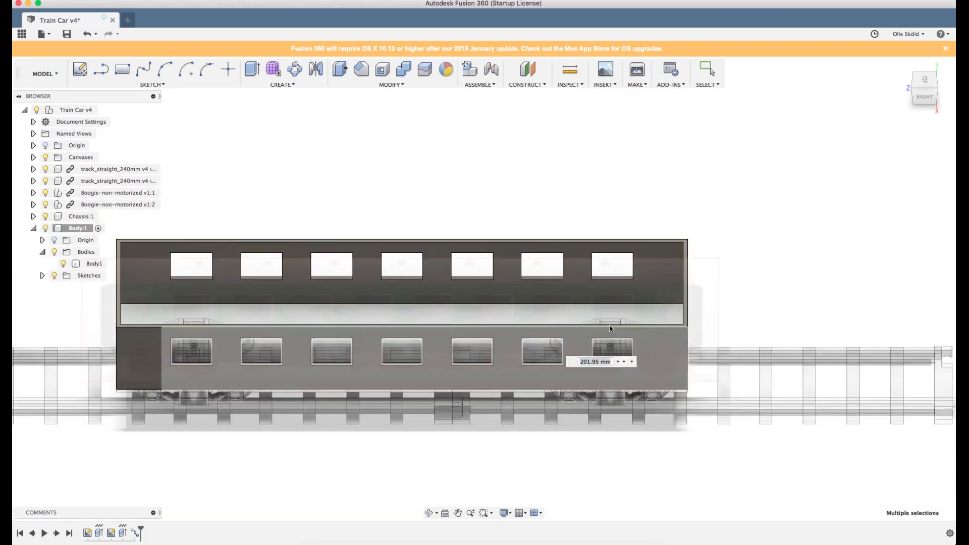
# Examine the patterned window openings along both side walls of the car body from several angles.
pyautogui.scroll(-5, 620, 301)
pyautogui.keyDown('shift'); pyautogui.moveTo(621, 303); pyautogui.dragTo(651, 283, button='middle'); pyautogui.keyUp('shift')
pyautogui.scroll(3, 555, 303)
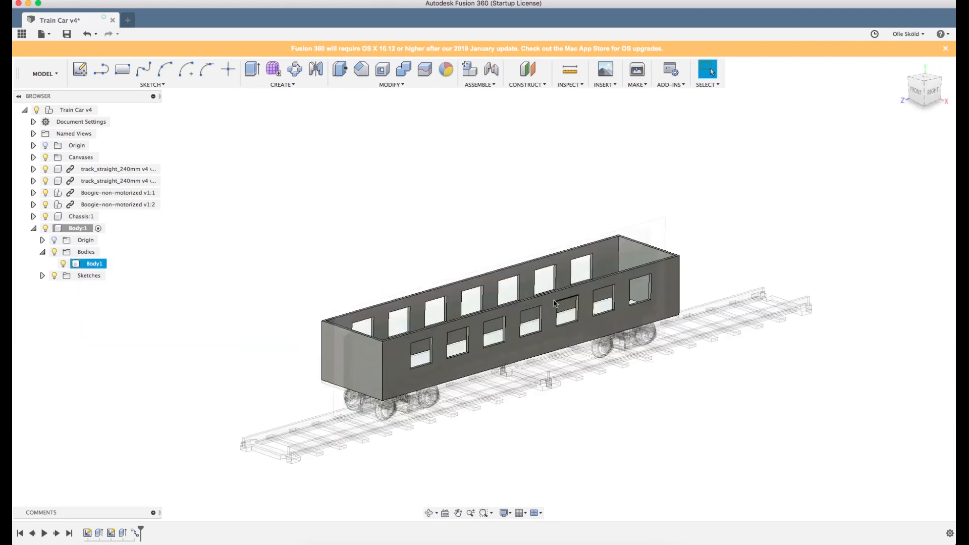
pyautogui.scroll(3, 554, 303)
pyautogui.moveTo(554, 303)
pyautogui.keyDown('shift'); pyautogui.mouseDown(button='middle')
pyautogui.moveTo(500, 281)
pyautogui.moveTo(518, 297)
pyautogui.mouseUp(button='middle'); pyautogui.keyUp('shift')
pyautogui.click(807, 171)
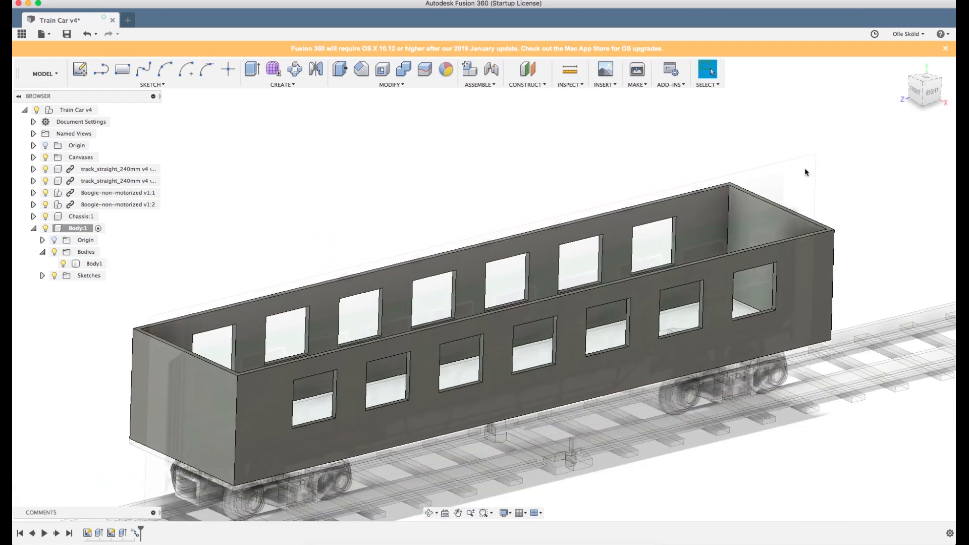
pyautogui.click(935, 94)
pyautogui.keyDown('shift'); pyautogui.moveTo(439, 331); pyautogui.dragTo(469, 348, button='middle'); pyautogui.keyUp('shift')
pyautogui.scroll(3, 466, 403)
pyautogui.scroll(4, 466, 402)
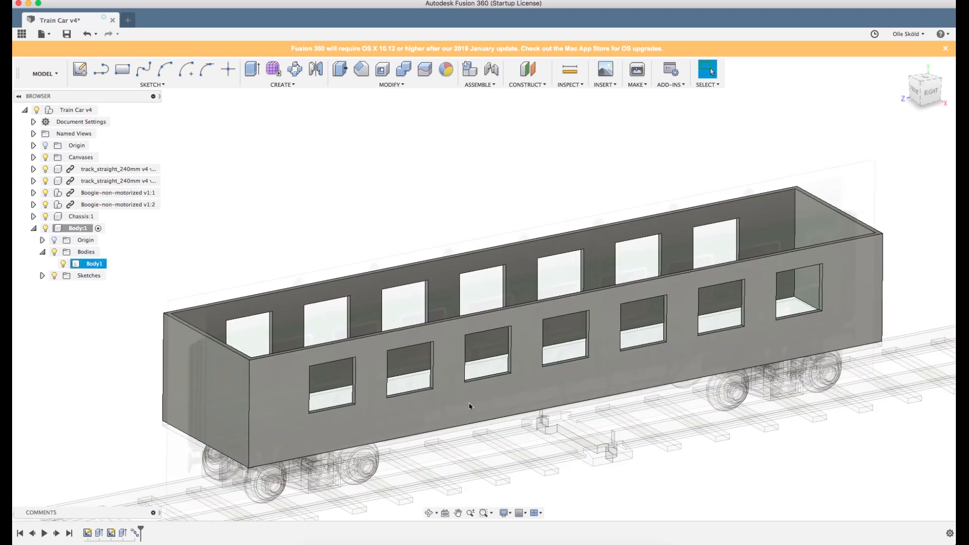
# Hide the Body component and activate the Chassis component to examine the chassis plate on its bogies.
pyautogui.click(42, 252)
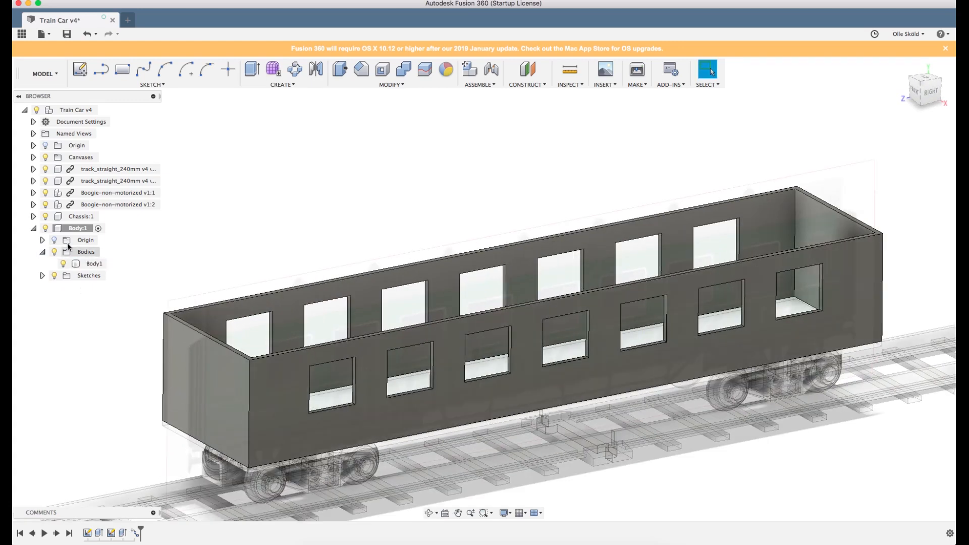
pyautogui.click(33, 229)
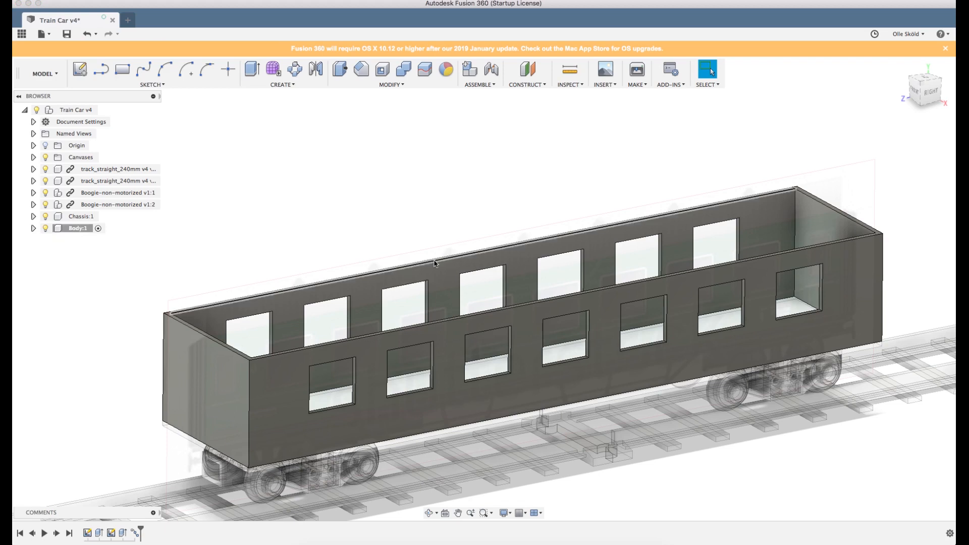
pyautogui.scroll(-3, 462, 278)
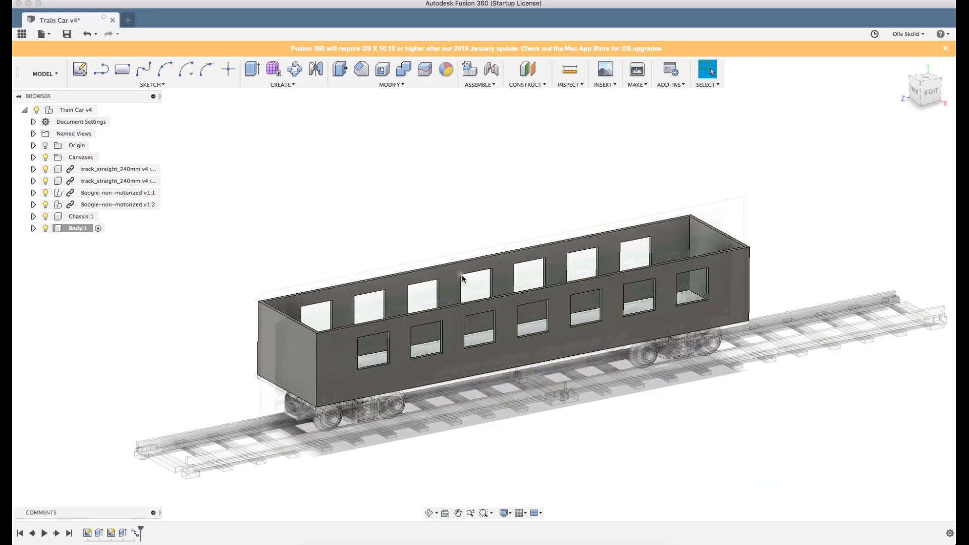
pyautogui.click(45, 229)
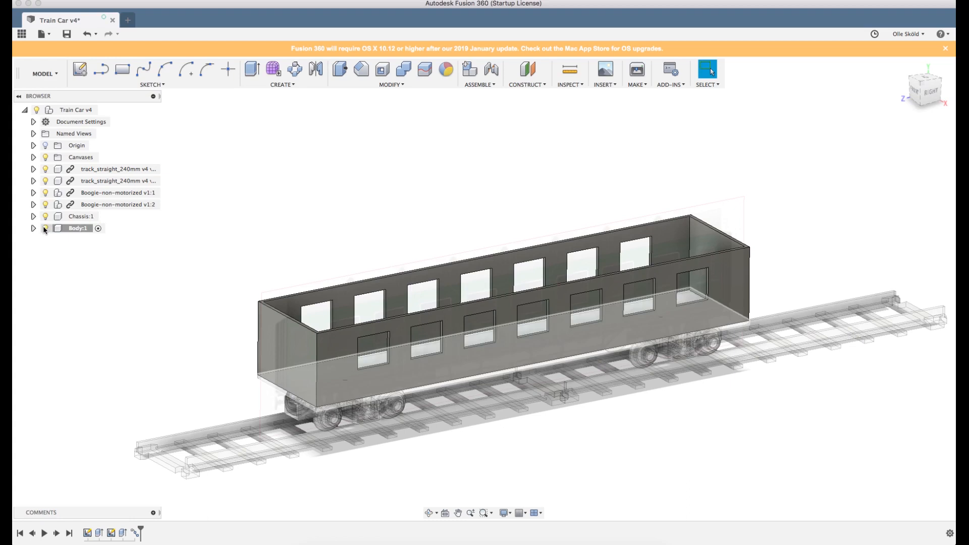
pyautogui.rightClick(81, 220)
pyautogui.click(103, 227)
pyautogui.scroll(3, 467, 347)
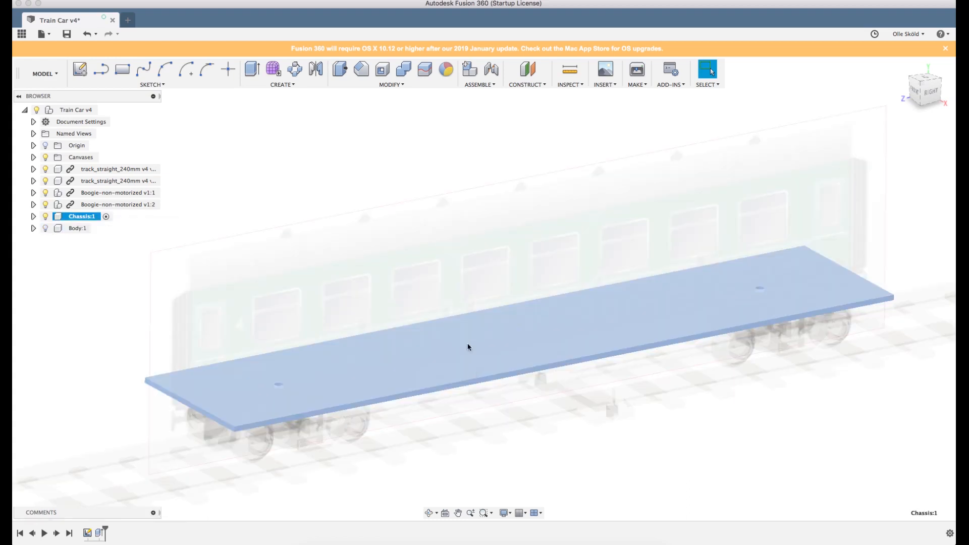
pyautogui.click(425, 252)
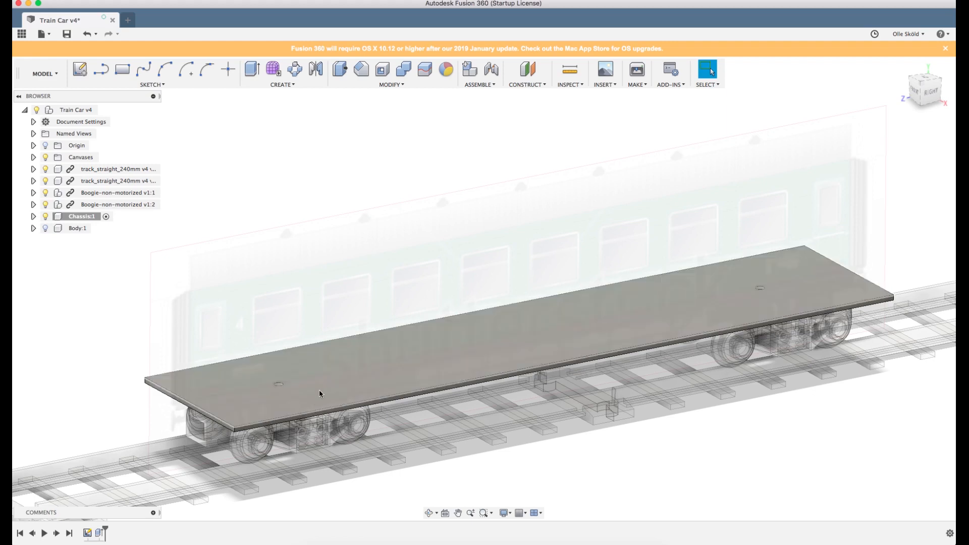
pyautogui.keyDown('shift'); pyautogui.moveTo(353, 365); pyautogui.dragTo(480, 372, button='middle'); pyautogui.keyUp('shift')
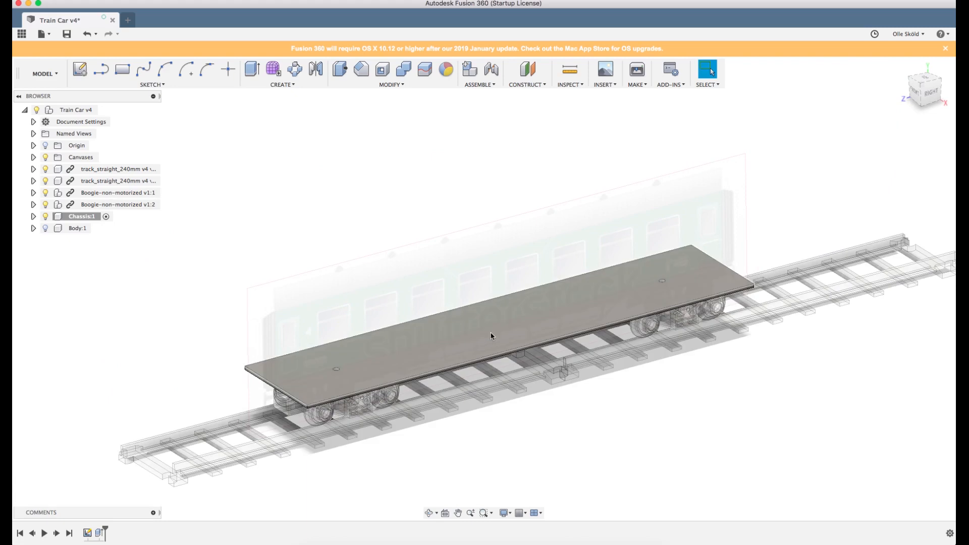
# Show the Body component and examine how its walls and windows sit relative to the chassis and canvas.
pyautogui.click(45, 228)
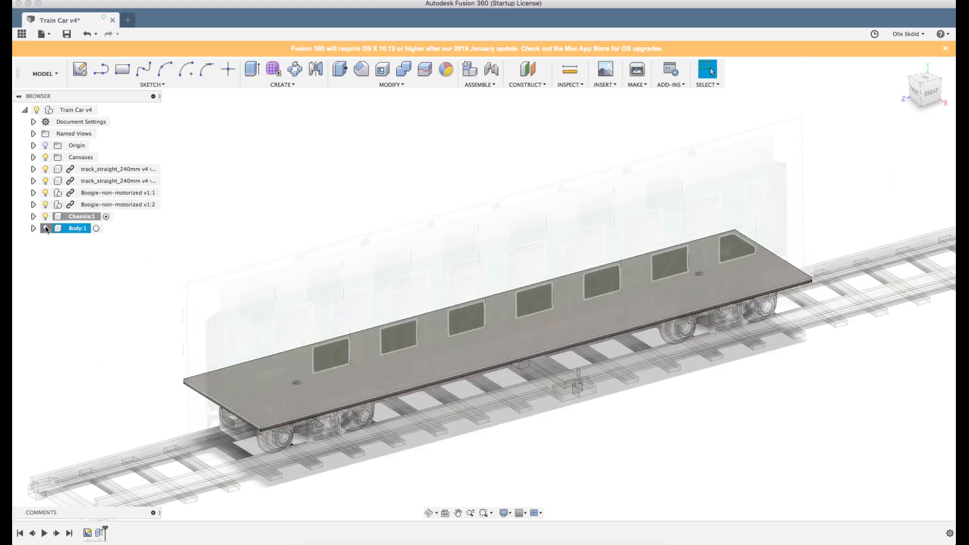
pyautogui.scroll(2, 506, 310)
pyautogui.click(930, 93)
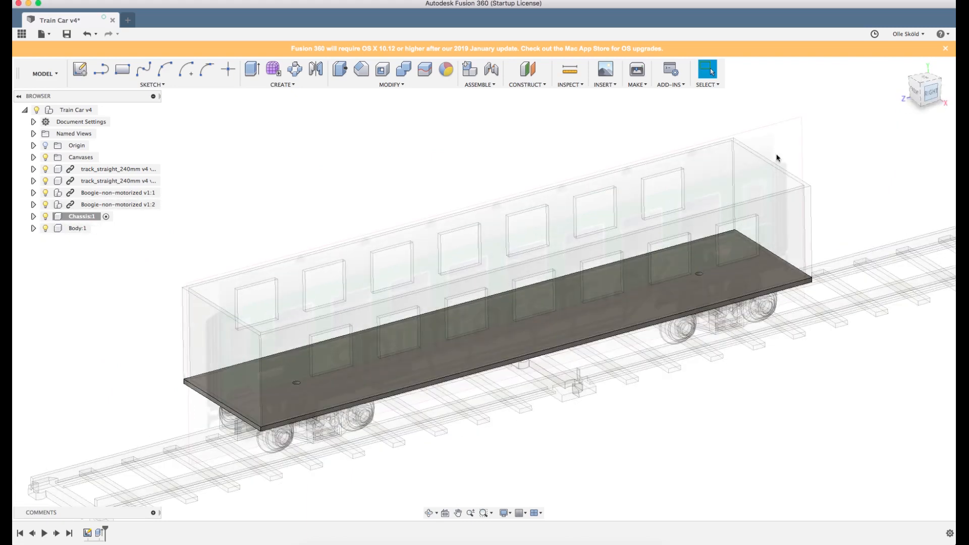
pyautogui.keyDown('shift'); pyautogui.moveTo(239, 369); pyautogui.dragTo(405, 403, button='middle'); pyautogui.keyUp('shift')
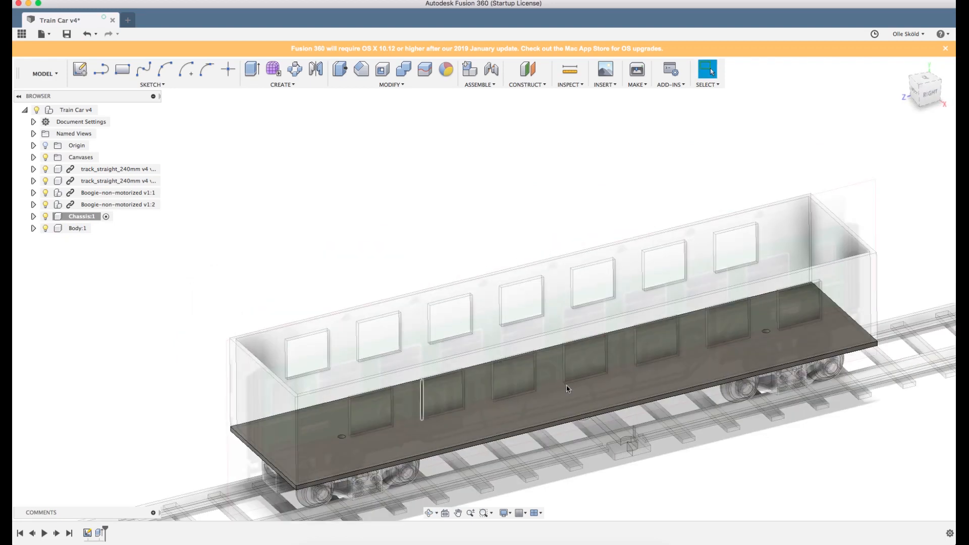
pyautogui.scroll(-3, 346, 357)
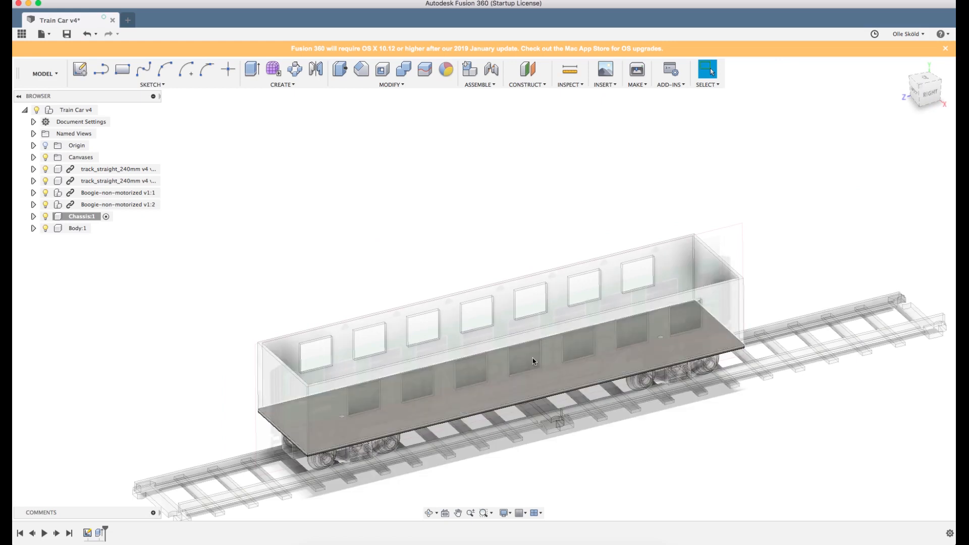
pyautogui.keyDown('shift'); pyautogui.moveTo(528, 354); pyautogui.dragTo(457, 332, button='middle'); pyautogui.keyUp('shift')
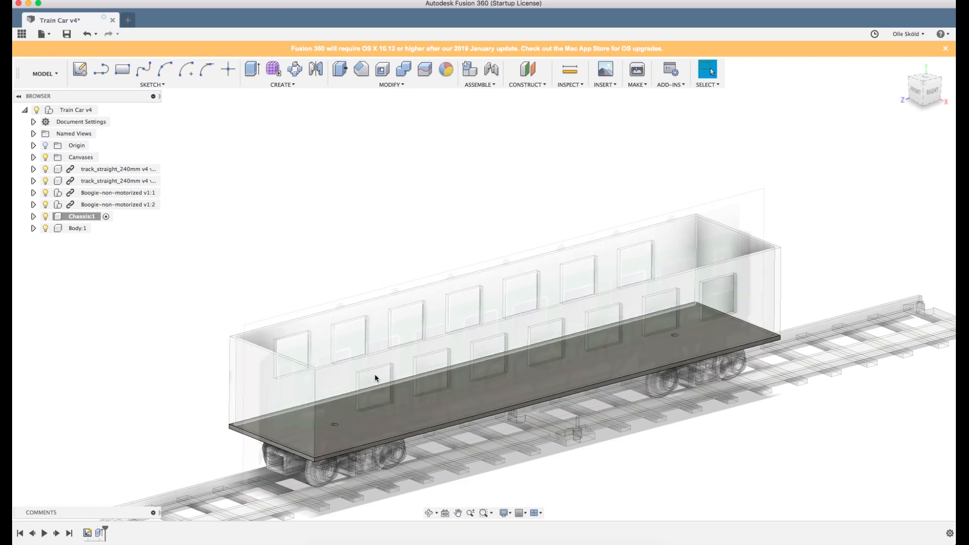
pyautogui.keyDown('shift'); pyautogui.moveTo(514, 339); pyautogui.dragTo(417, 440, button='middle'); pyautogui.keyUp('shift')
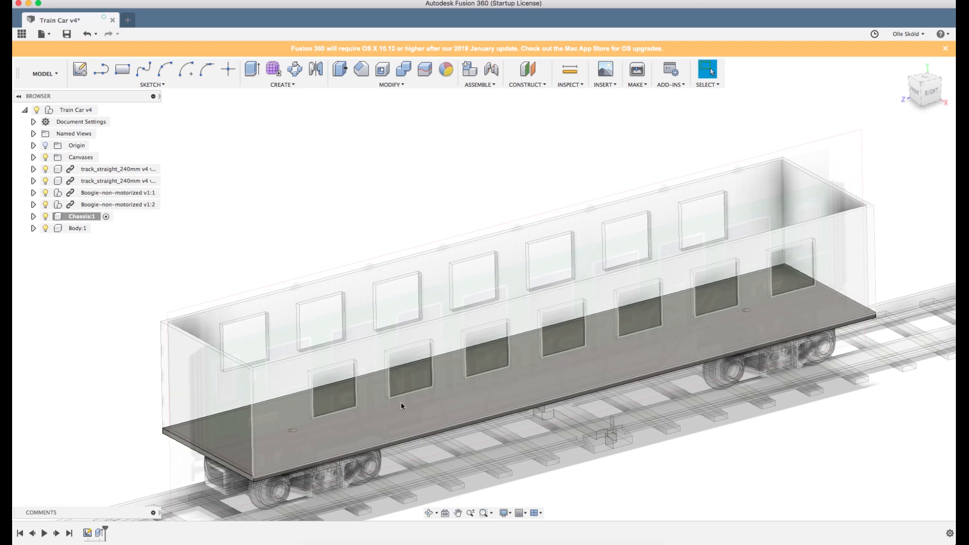
pyautogui.keyDown('shift'); pyautogui.moveTo(308, 333); pyautogui.dragTo(270, 312, button='middle'); pyautogui.keyUp('shift')
pyautogui.click(927, 90)
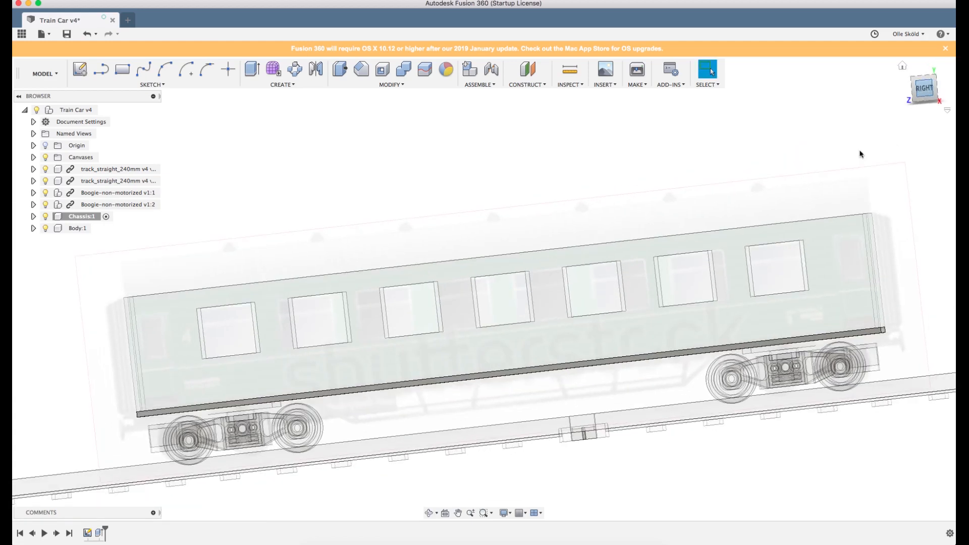
# Activate the top-level Train Car component and review the complete assembly on the track.
pyautogui.rightClick(76, 110)
pyautogui.click(94, 117)
pyautogui.click(458, 154)
pyautogui.keyDown('shift'); pyautogui.moveTo(411, 166); pyautogui.dragTo(451, 187, button='middle'); pyautogui.keyUp('shift')
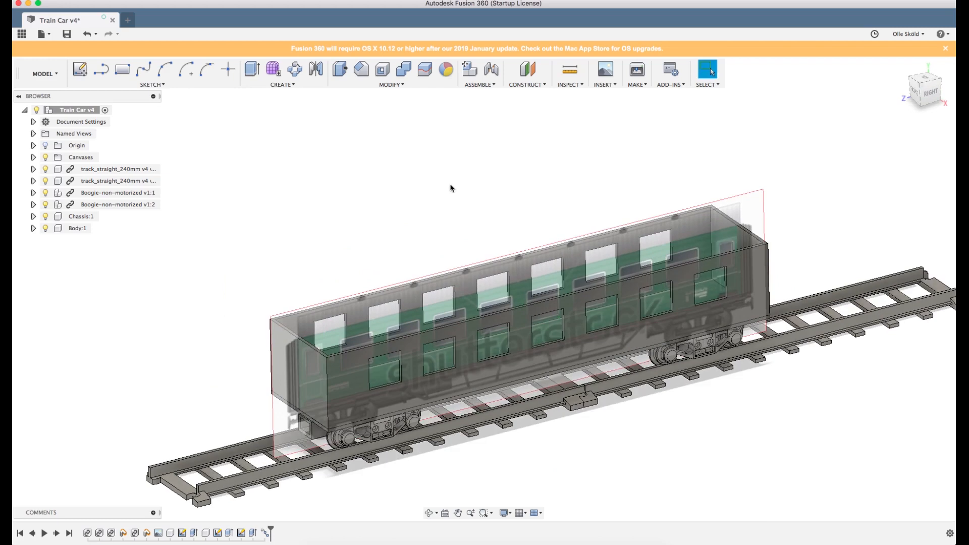
pyautogui.scroll(4, 442, 205)
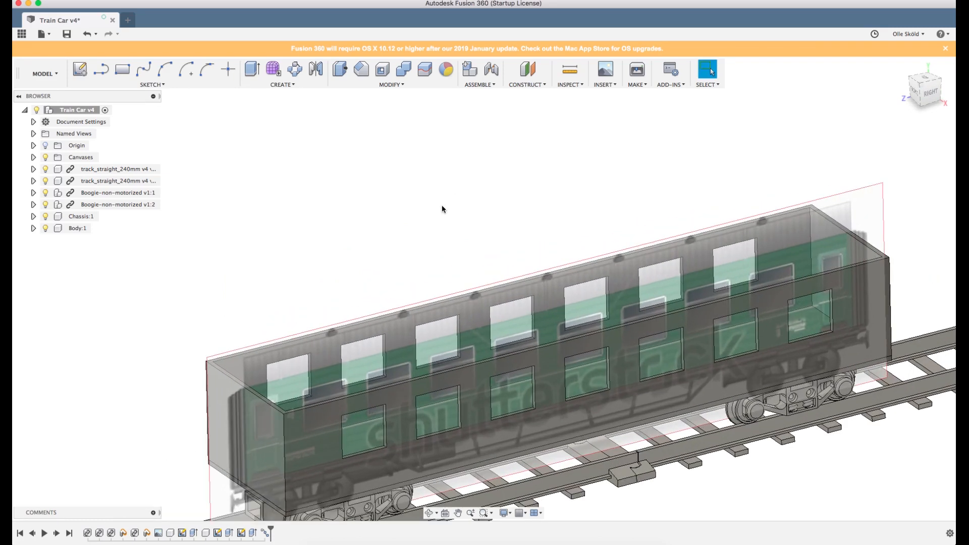
pyautogui.scroll(3, 498, 218)
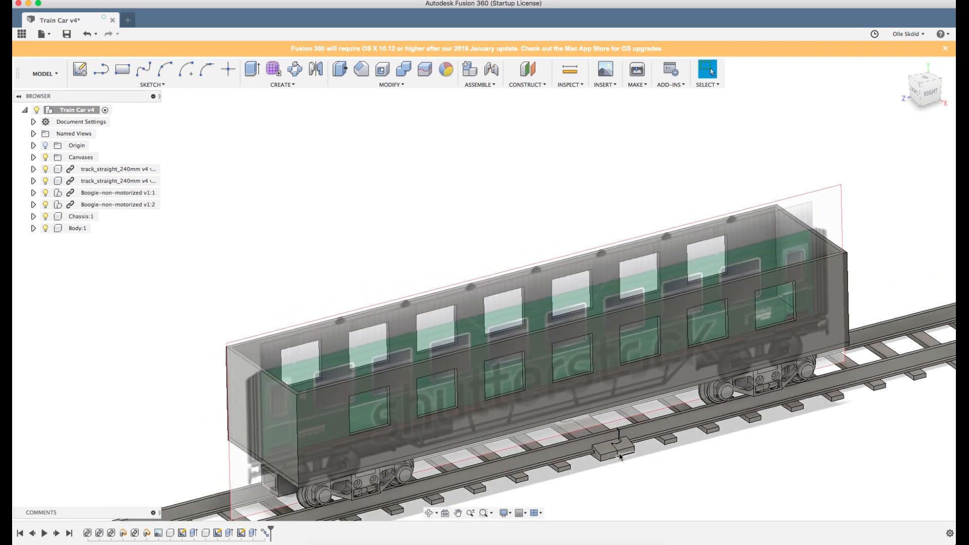
pyautogui.scroll(-2, 519, 295)
pyautogui.keyDown('shift'); pyautogui.moveTo(517, 316); pyautogui.dragTo(510, 306, button='middle'); pyautogui.keyUp('shift')
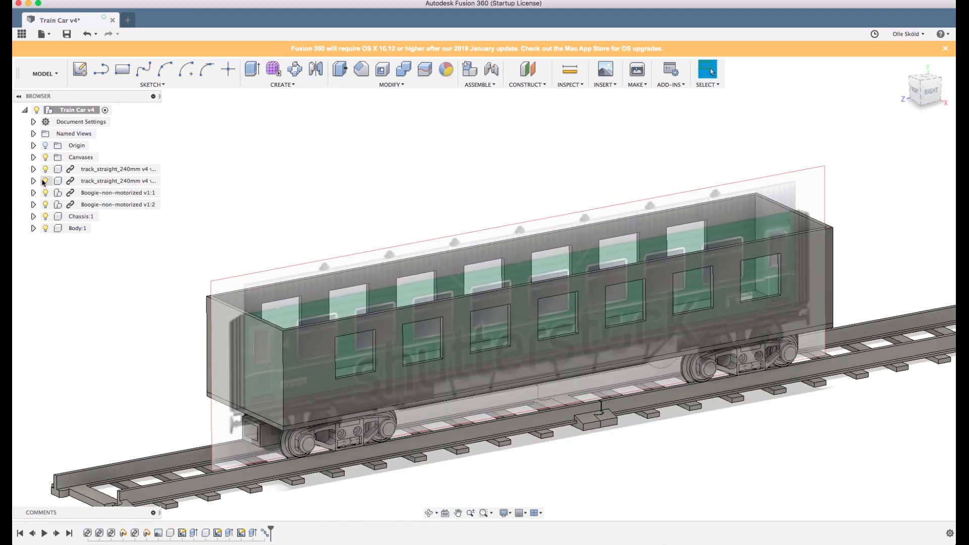
pyautogui.scroll(2, 215, 326)
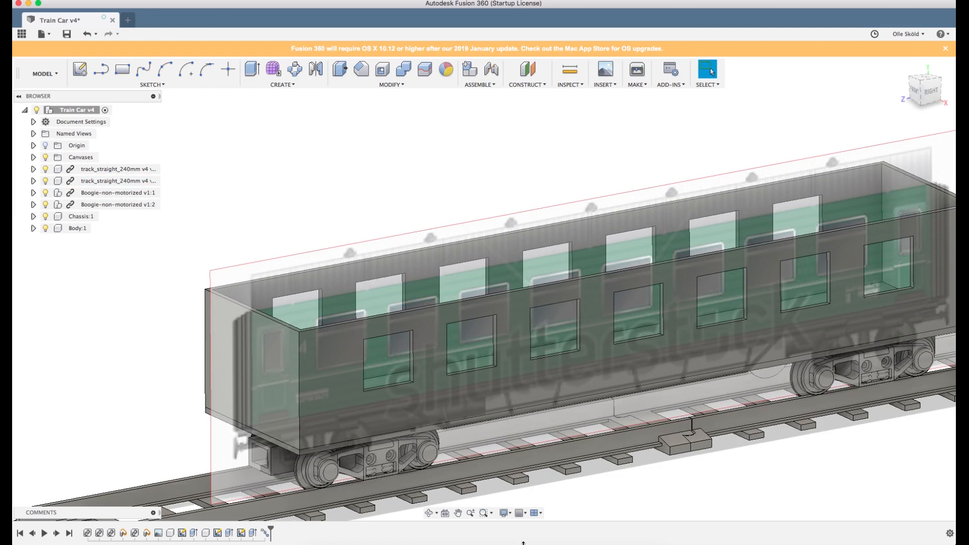